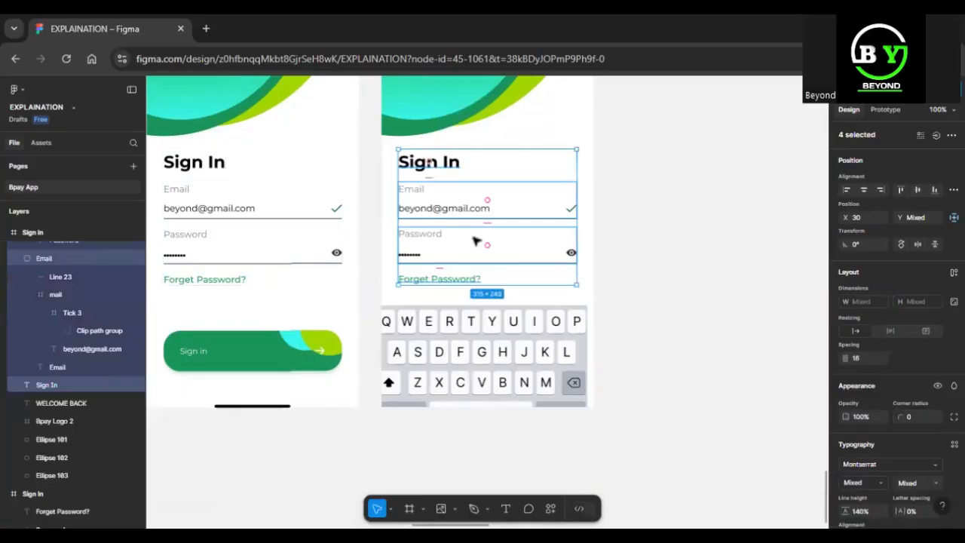
Move the form fields up and dock the Alphabetic 2 keyboard to the phone frame's bottom
left_click_drag(477, 240, 477, 224)
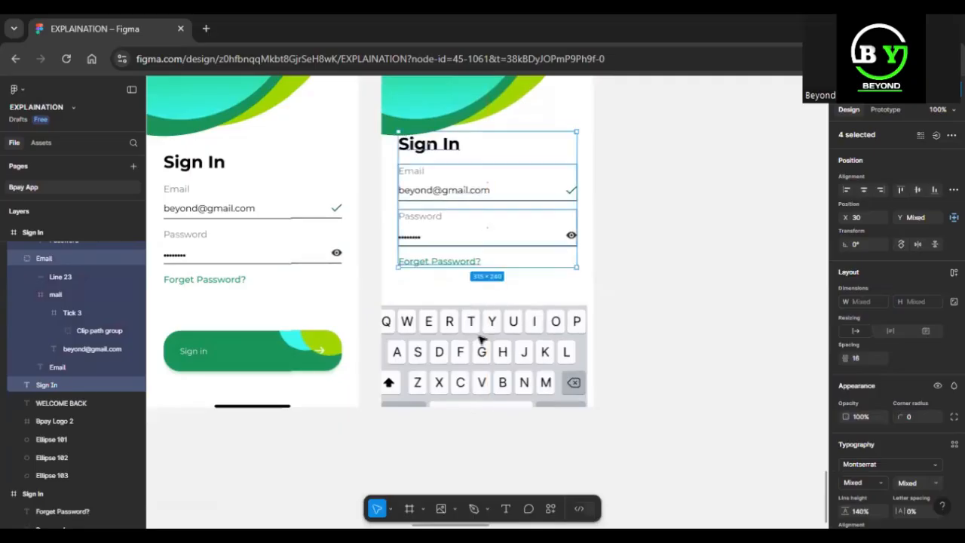
left_click(483, 347)
left_click_drag(483, 347, 491, 286)
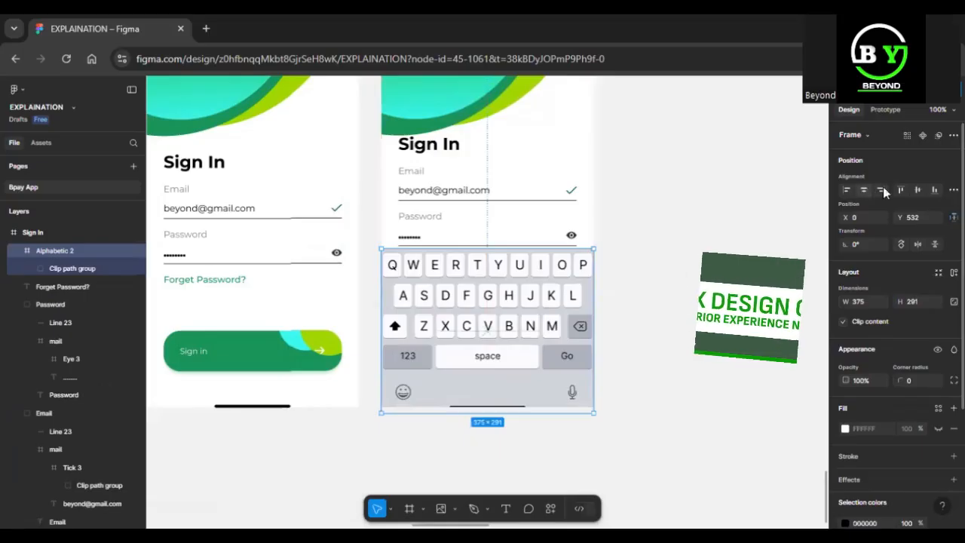
left_click(935, 191)
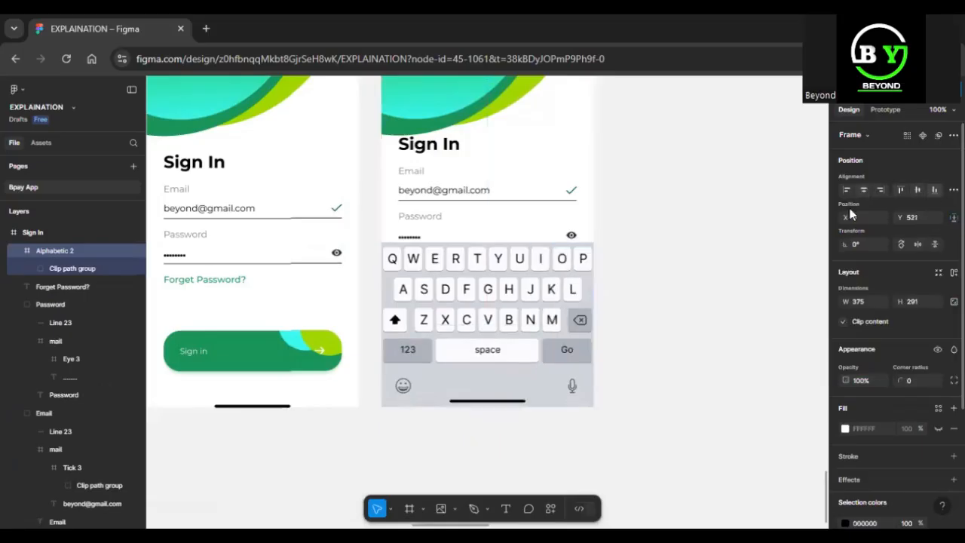
Try nudging the Password field upward, then undo the nudges and clear the selection
left_click(501, 238)
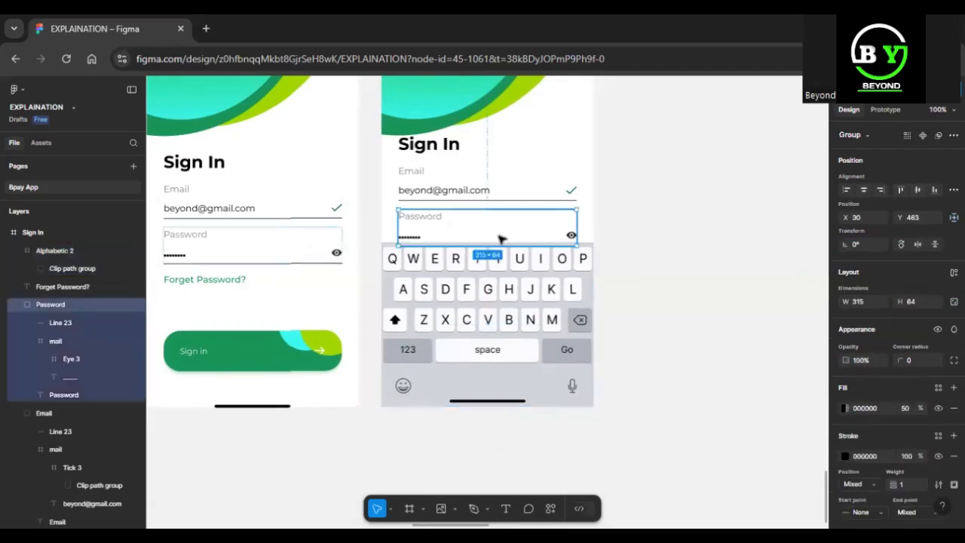
key("shift+Up")
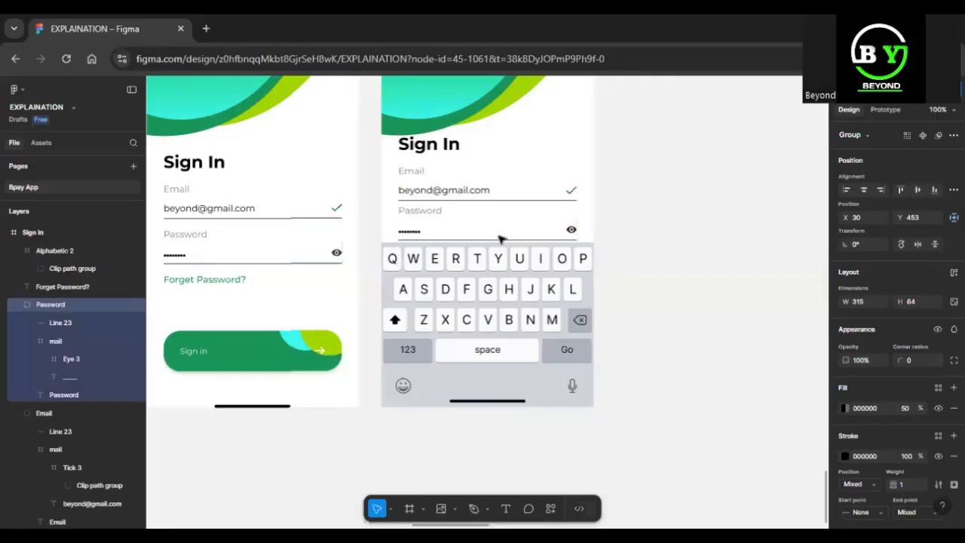
key("shift+Up")
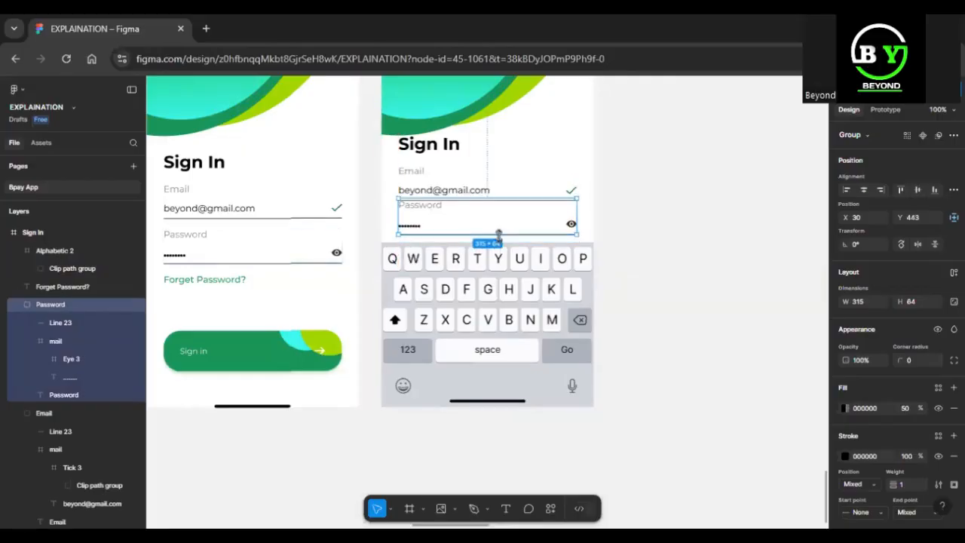
key("ctrl+z")
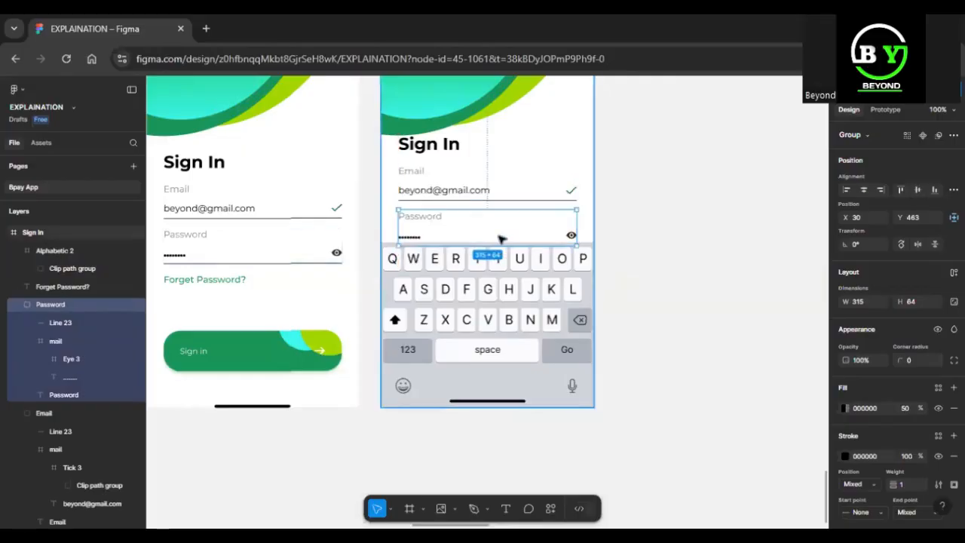
left_click(664, 324)
scroll(635, 248, "up", 1)
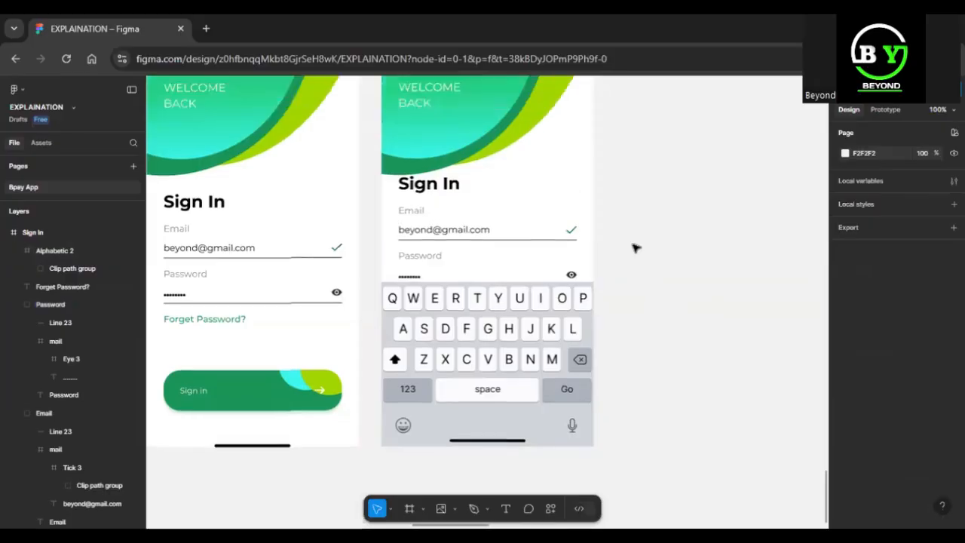
scroll(635, 247, "up", 3)
left_click(404, 108)
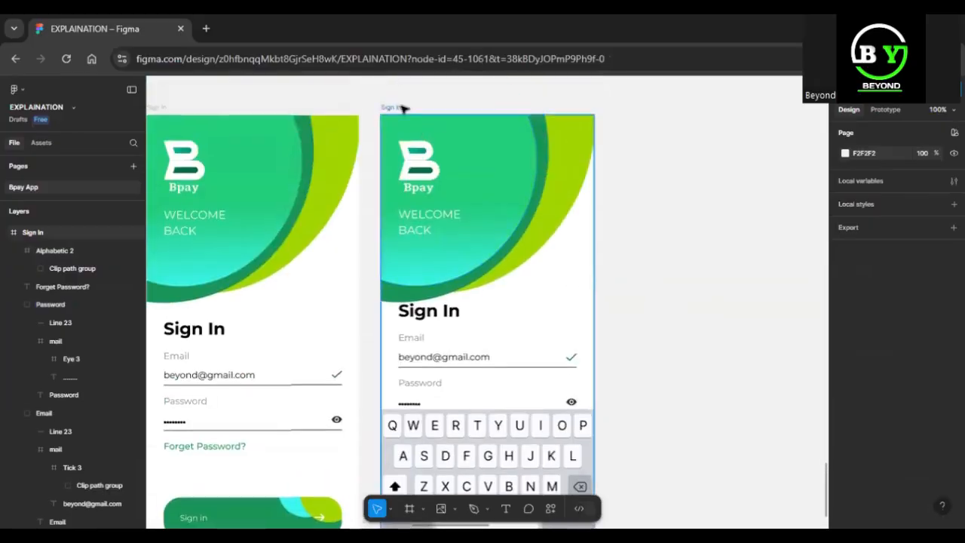
left_click(403, 108)
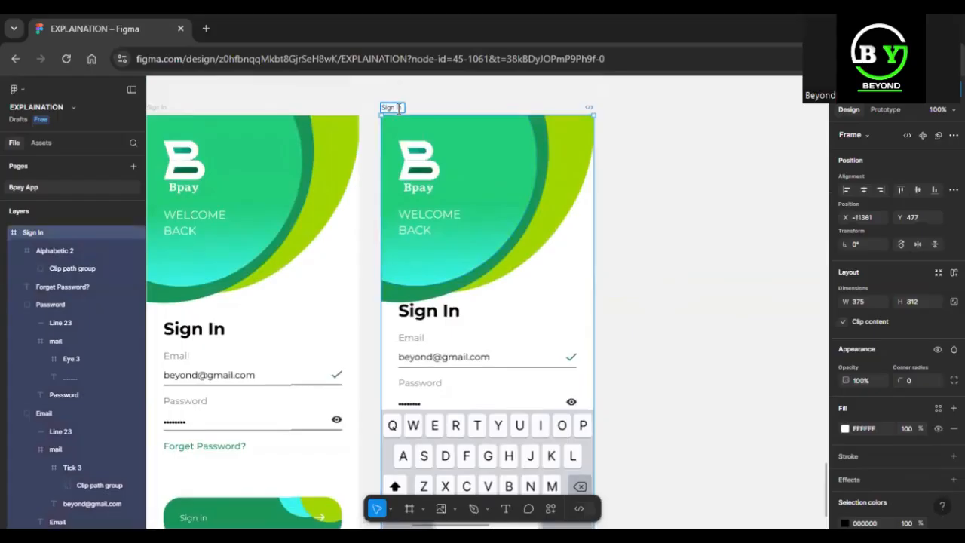
left_click(489, 365)
double_click(488, 362)
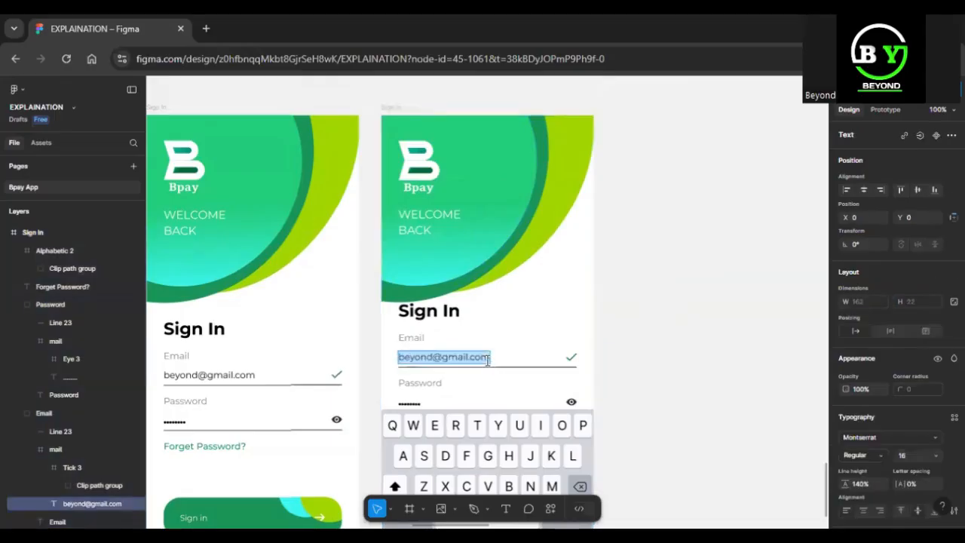
left_click(488, 360)
key("BackSpace")
key("BackSpace")
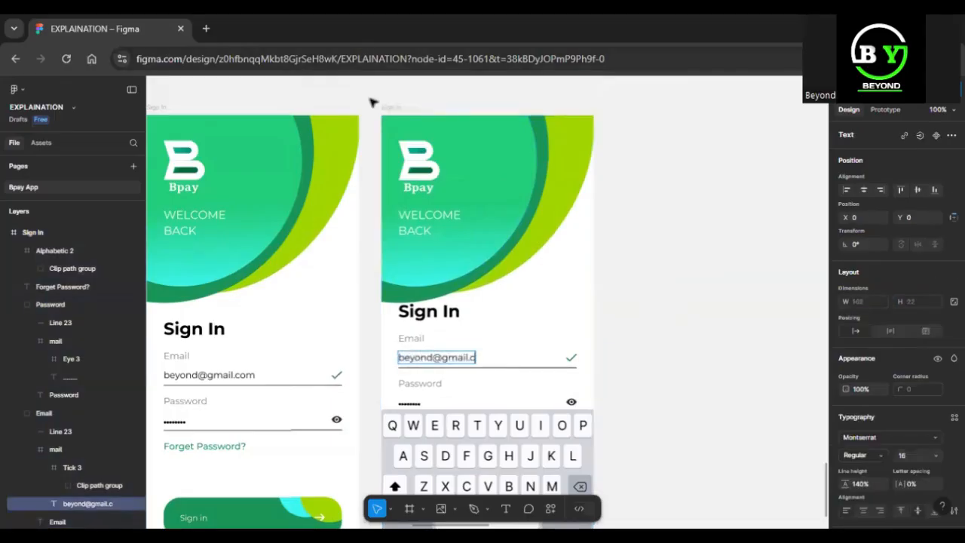
left_click(392, 114)
Rename the keyboard frame to 'Sign In (imcomplete mail)'
left_click(400, 107)
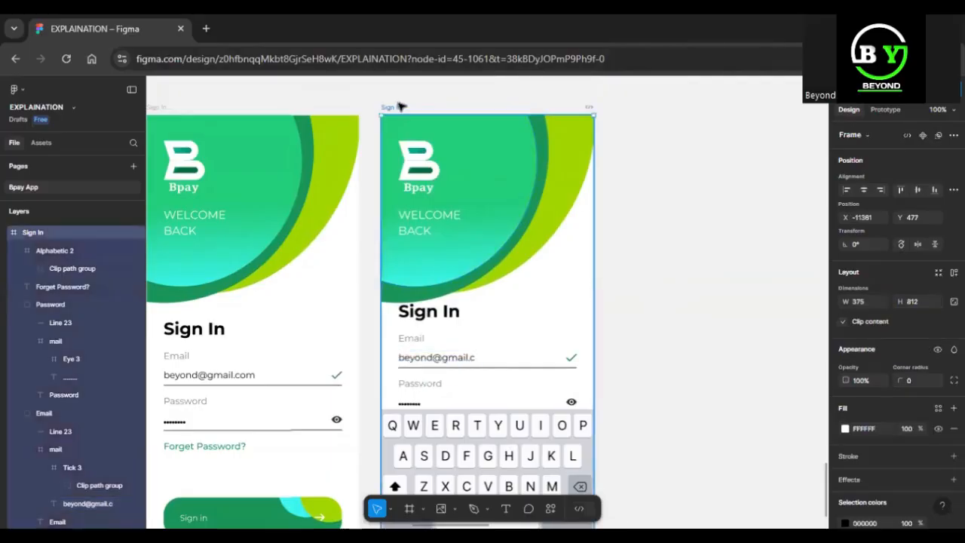
double_click(400, 106)
left_click(400, 104)
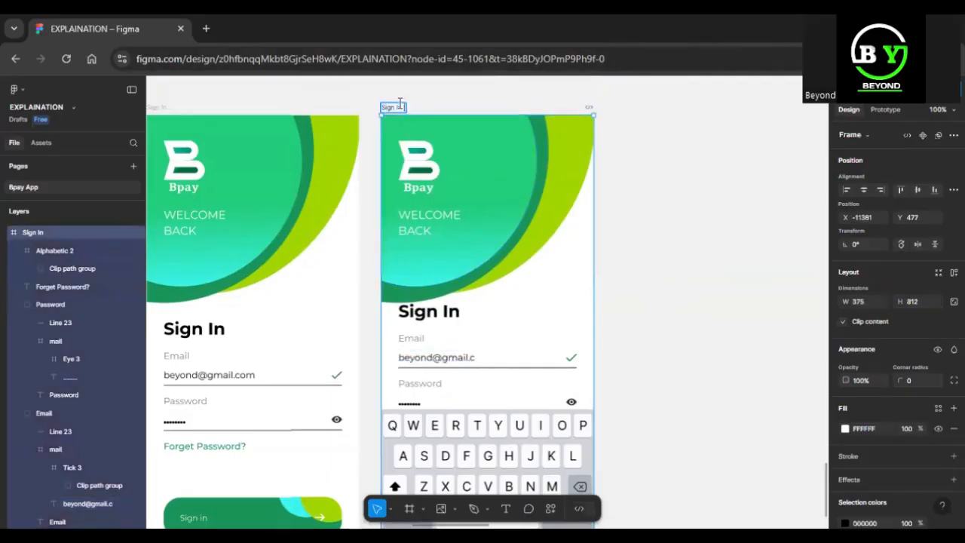
type("()")
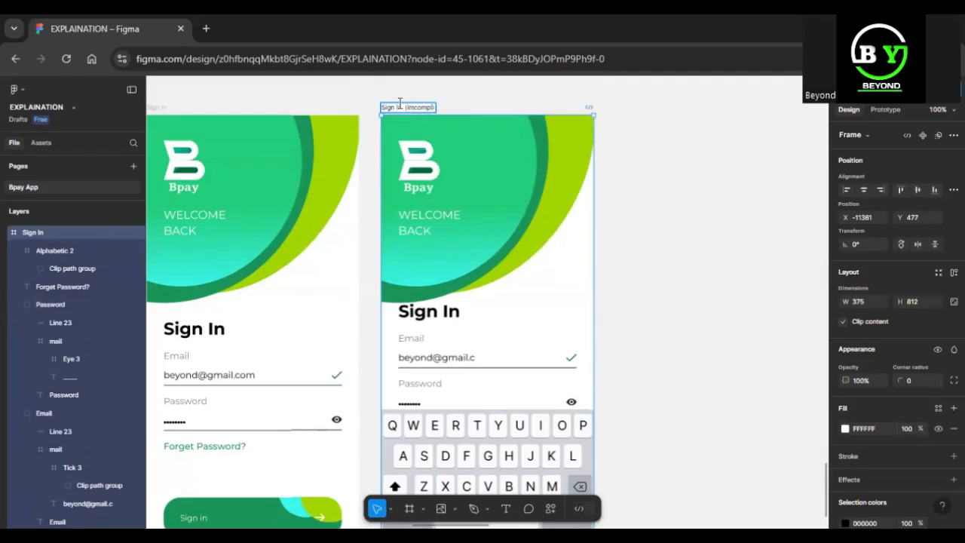
type("complete mail")
key("Return")
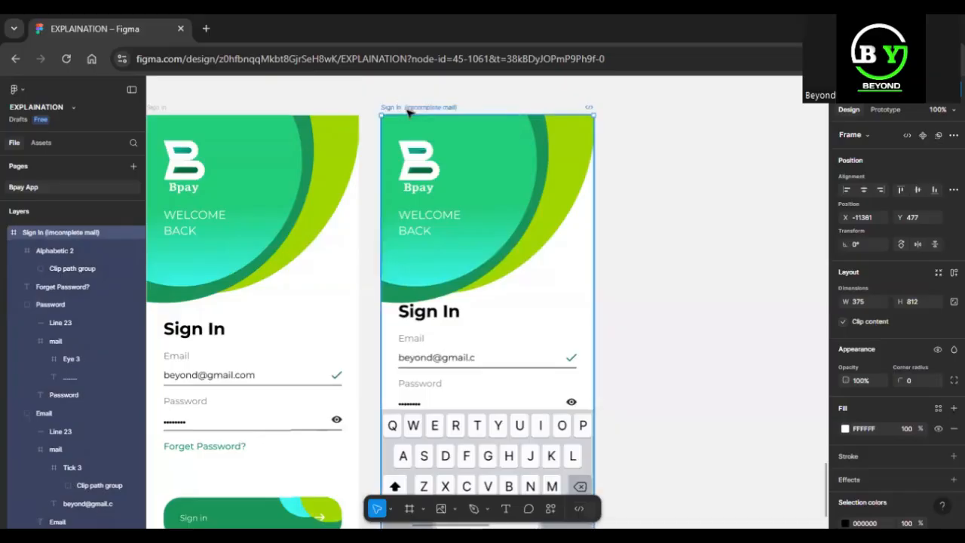
key("ctrl+minus")
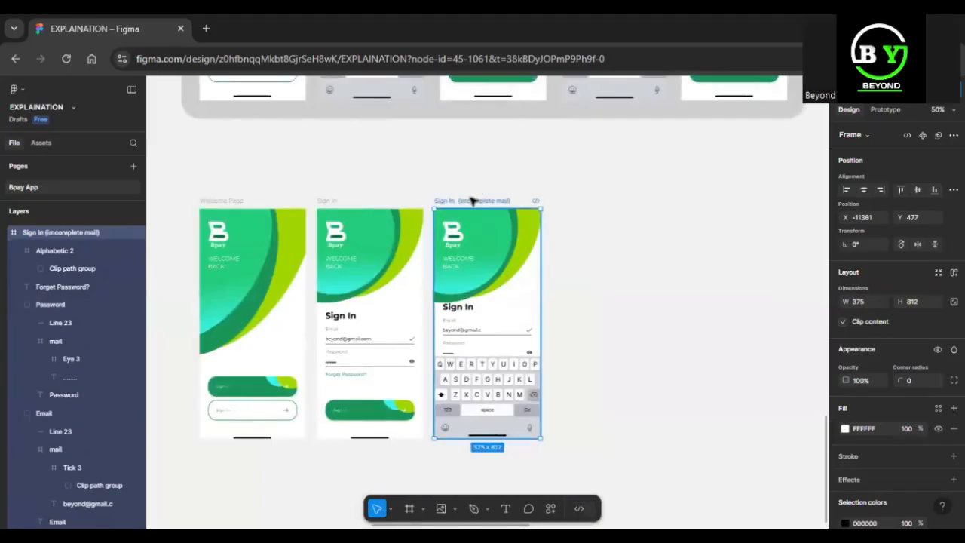
Duplicate the incomplete-mail screen and inspect the sample error screen's Email field and error message
key("ctrl+d")
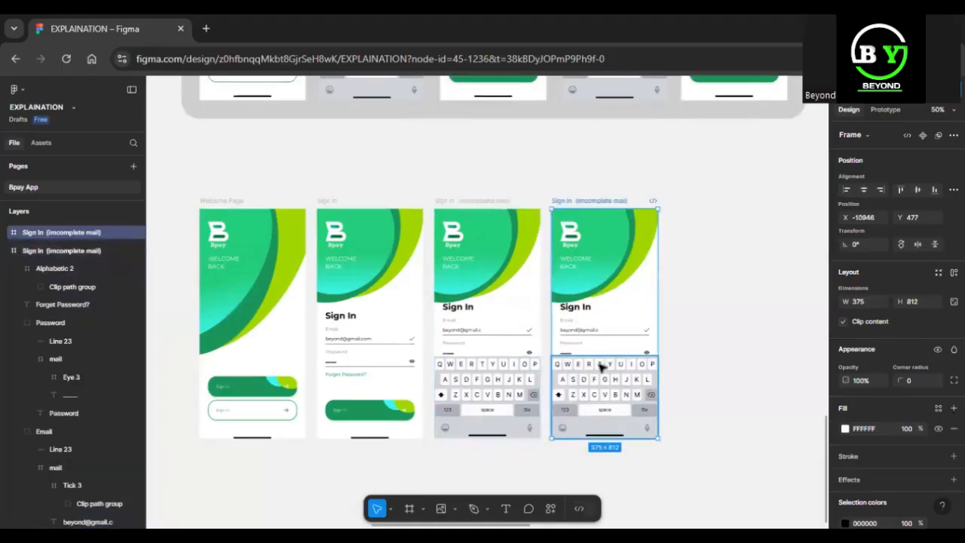
scroll(601, 366, "up", 5)
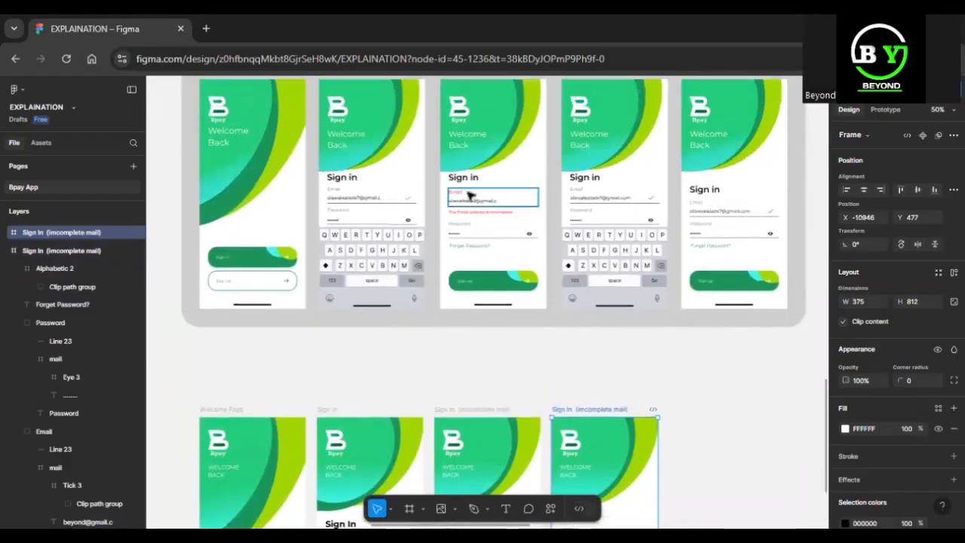
left_click(467, 196)
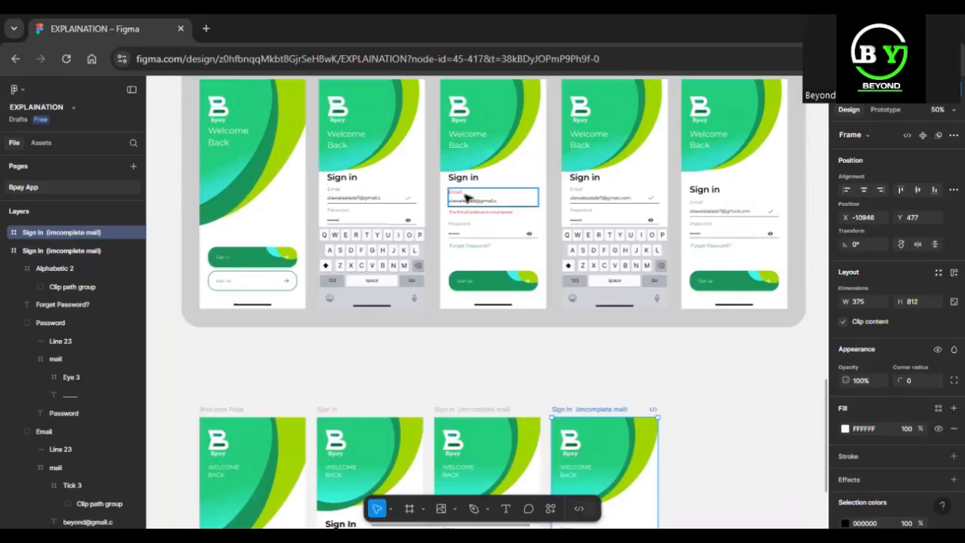
key("shift+2")
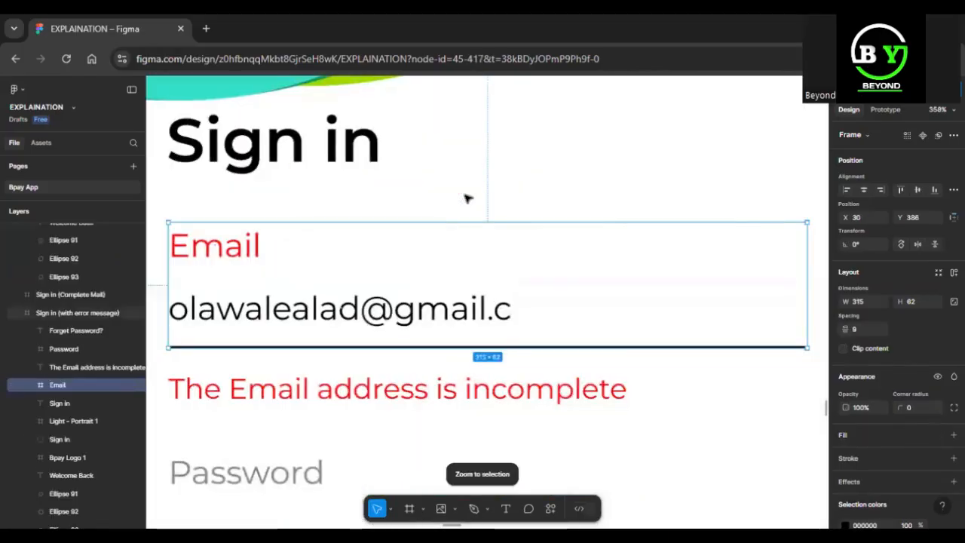
key("ctrl+minus")
key("ctrl+minus")
key("ctrl+minus")
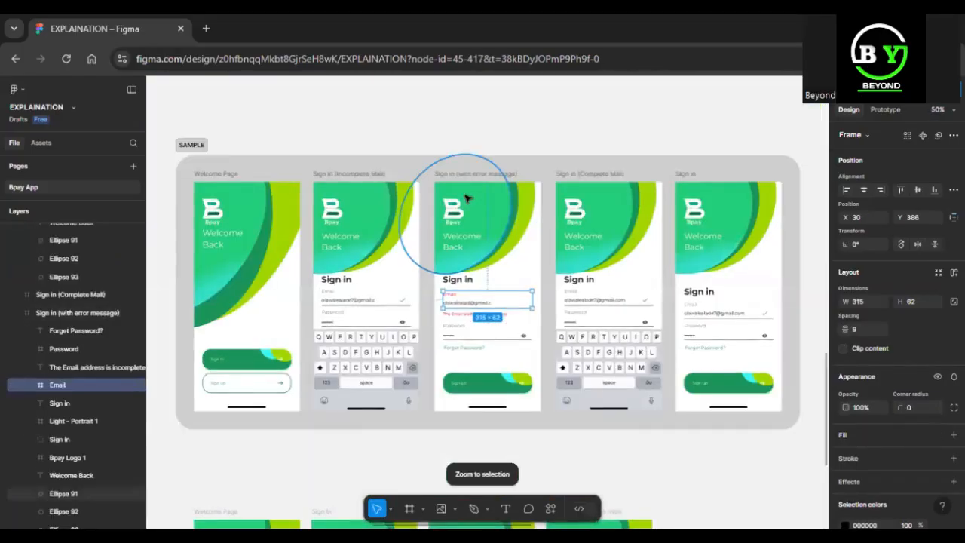
key("ctrl+plus")
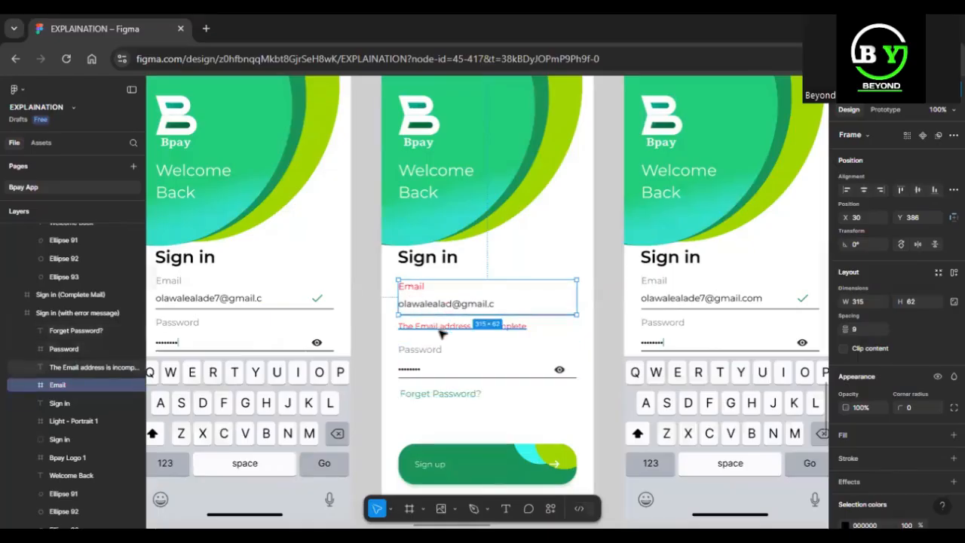
key("minus")
left_click(472, 320)
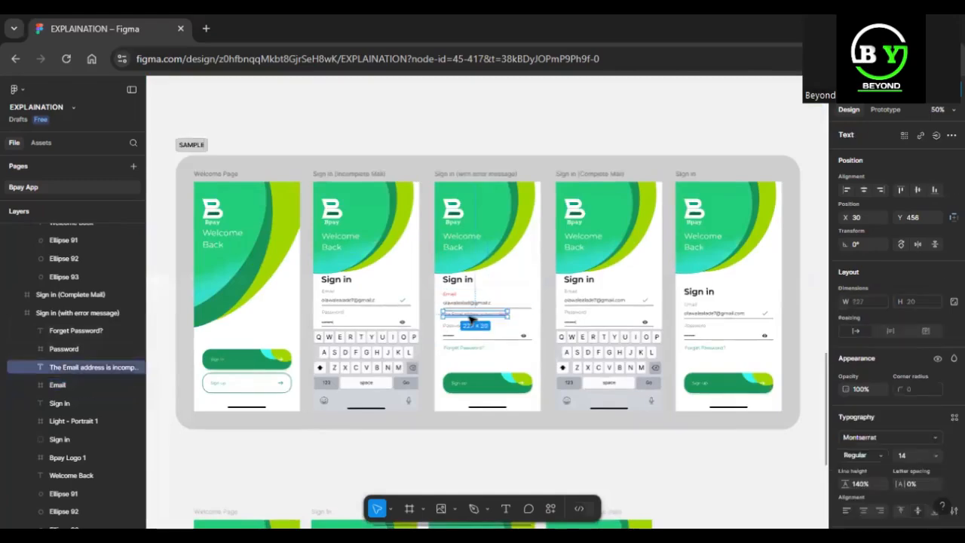
scroll(490, 332, "down", 5)
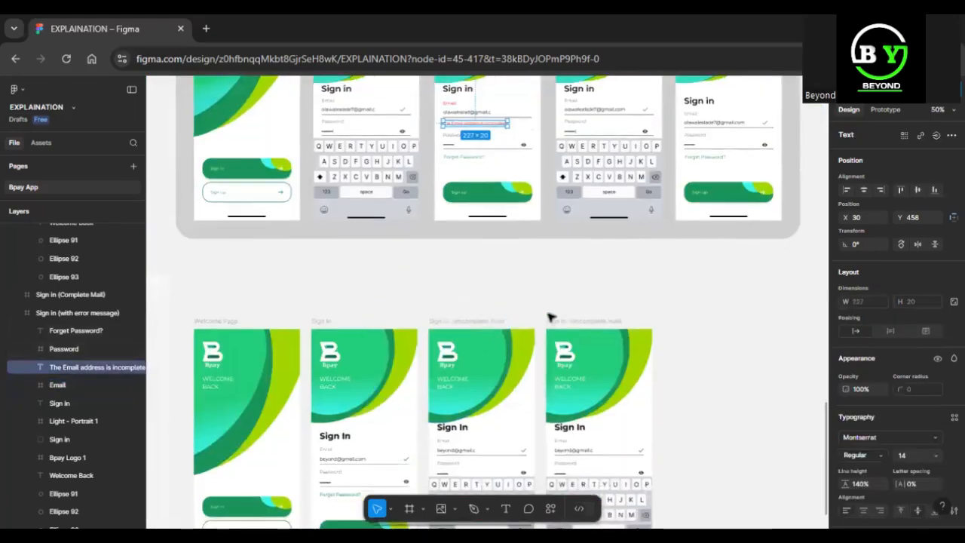
Delete the extra incomplete-mail copy and duplicate the plain Sign In screen instead
left_click(560, 322)
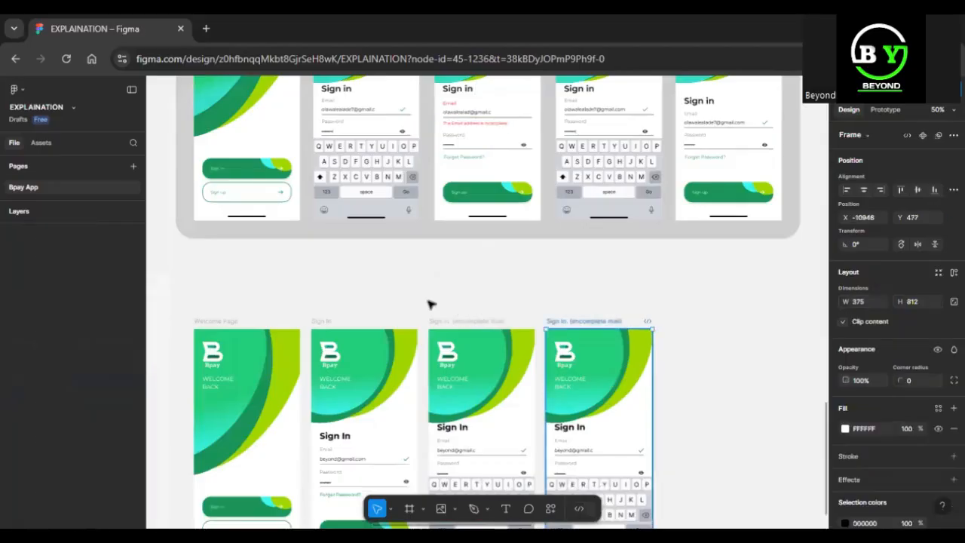
key("Delete")
left_click(327, 322)
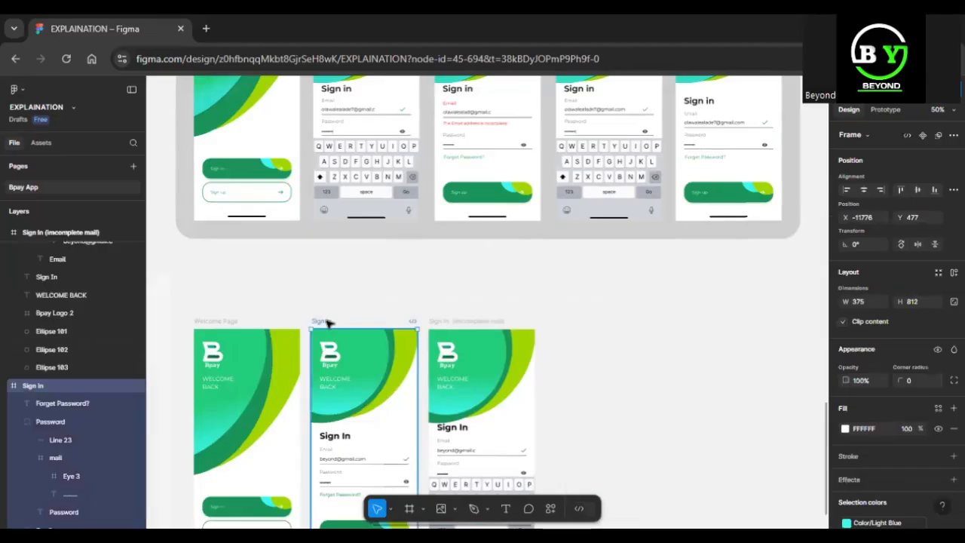
key("ctrl+d")
scroll(327, 322, "down", 2)
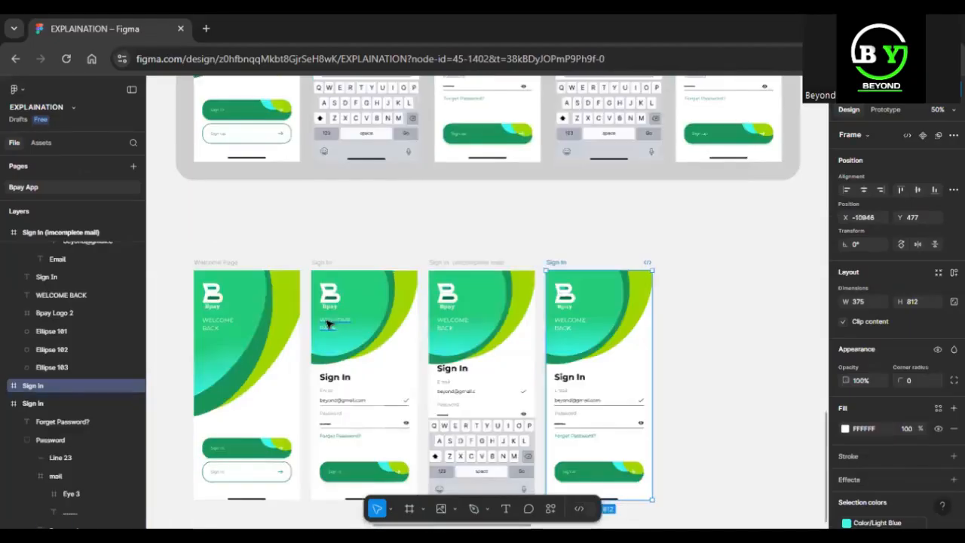
key("shift+2")
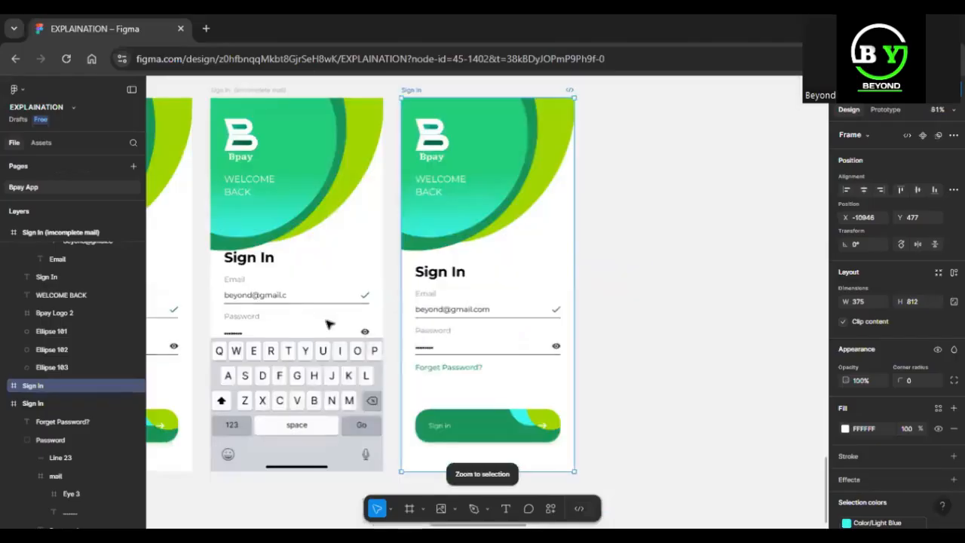
left_click(456, 306)
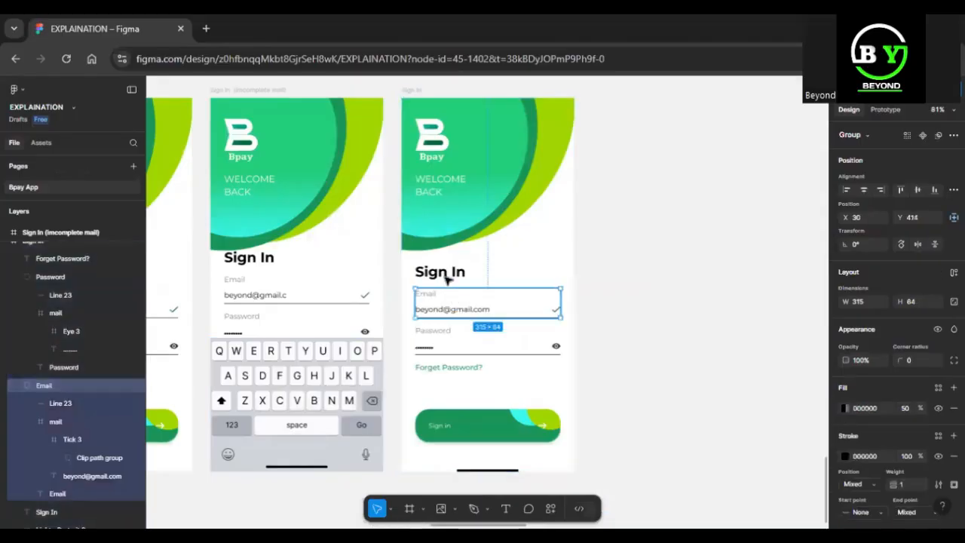
Move the Sign In heading and email field up slightly, then select the Email label
left_click(446, 279, "shift")
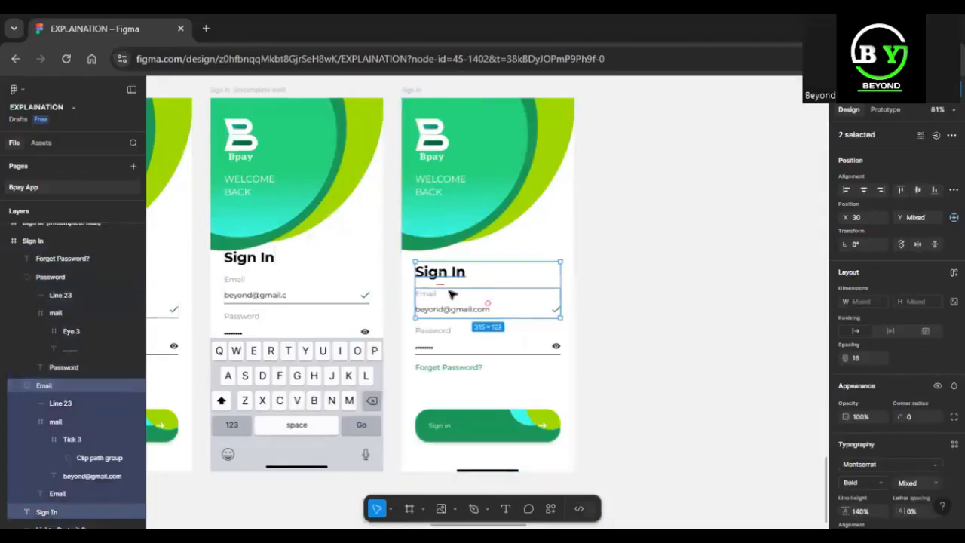
mouse_move(451, 294)
left_mouse_down()
mouse_move(452, 286)
mouse_move(453, 302)
left_mouse_up()
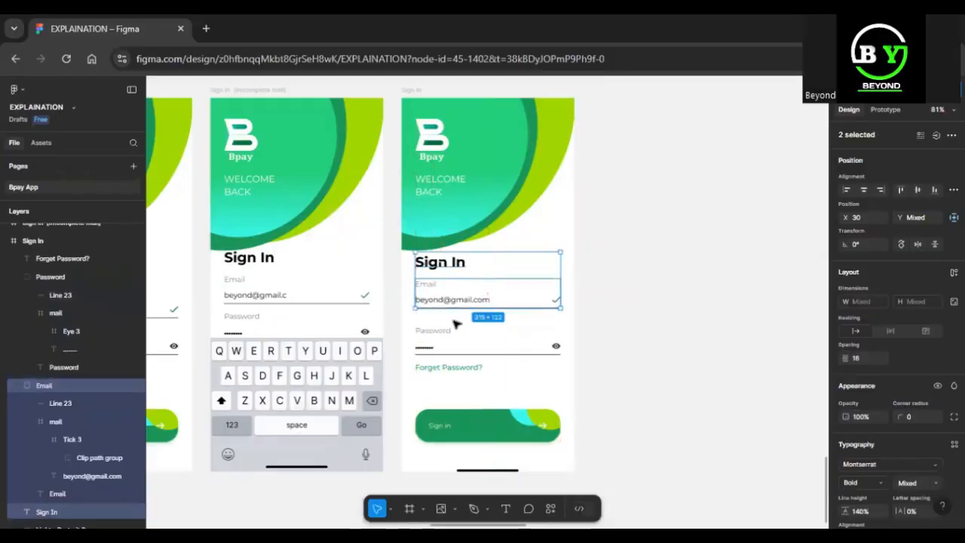
left_click(432, 287)
double_click(431, 287)
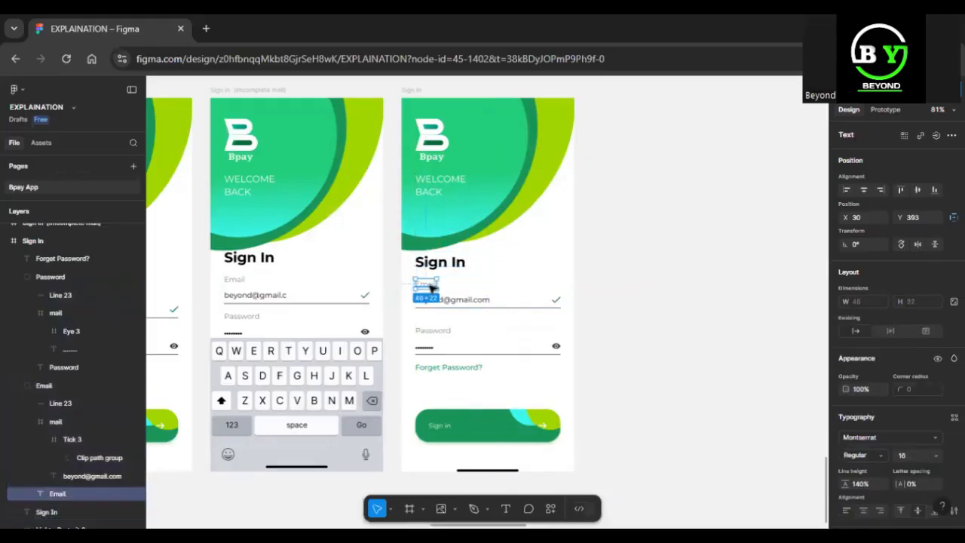
double_click(427, 286)
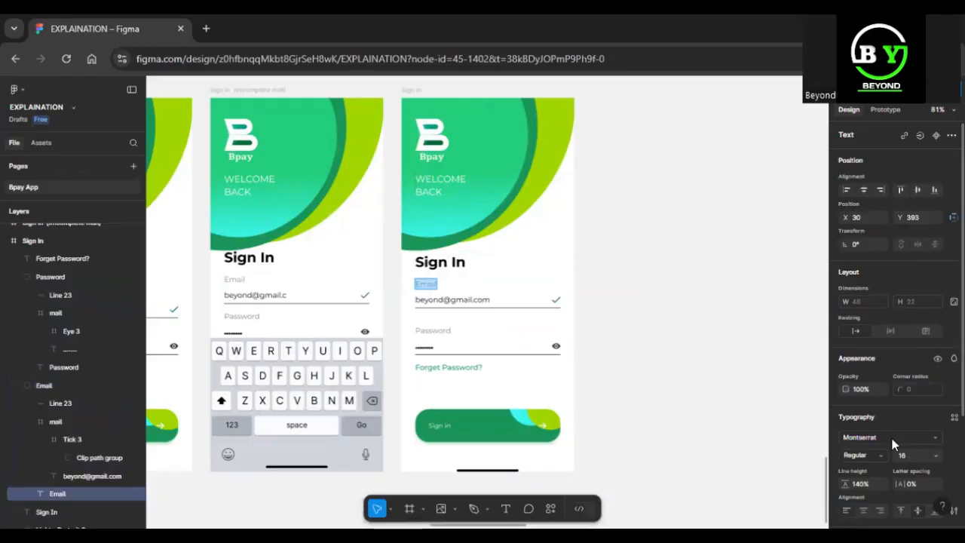
scroll(893, 445, "down", 3)
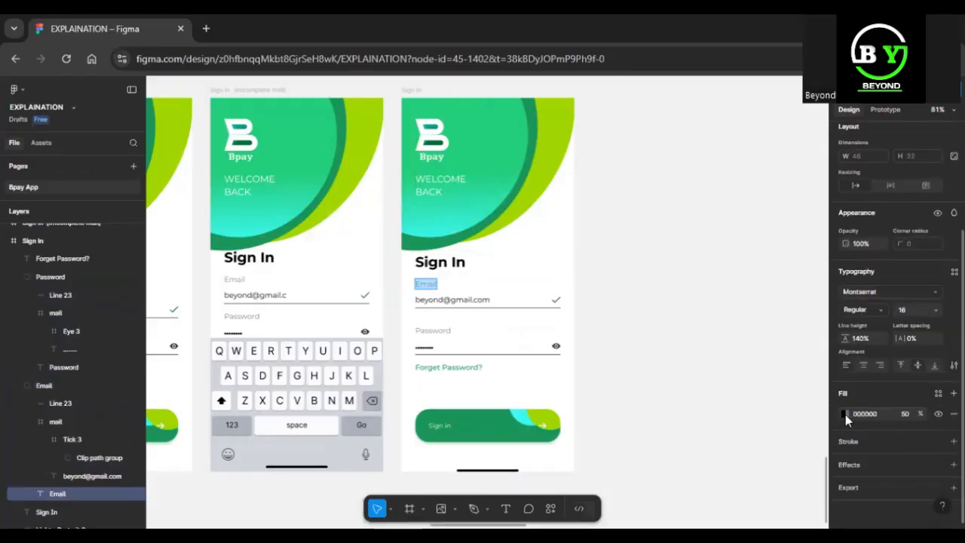
Set the Email label's fill to red FF0101 at 100% opacity
left_click(846, 414)
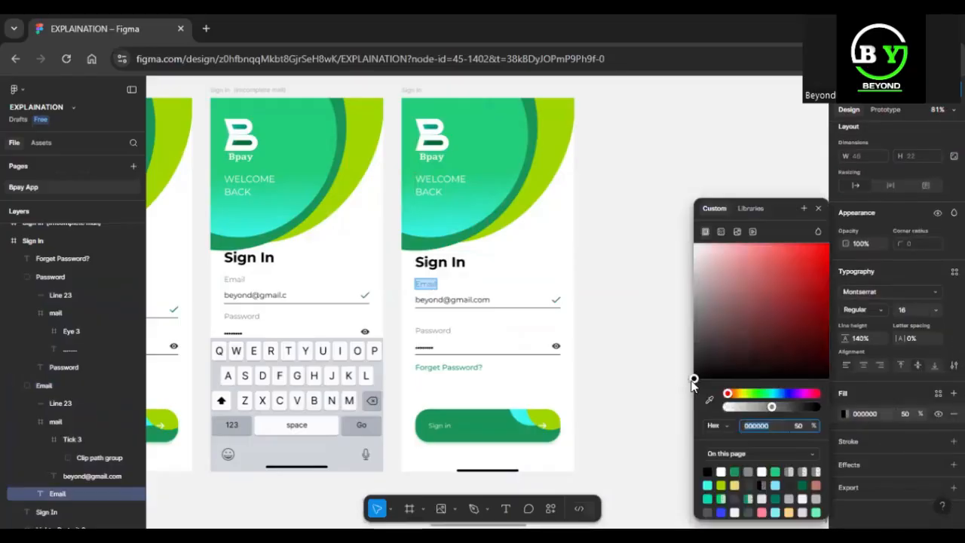
left_click_drag(693, 381, 827, 243)
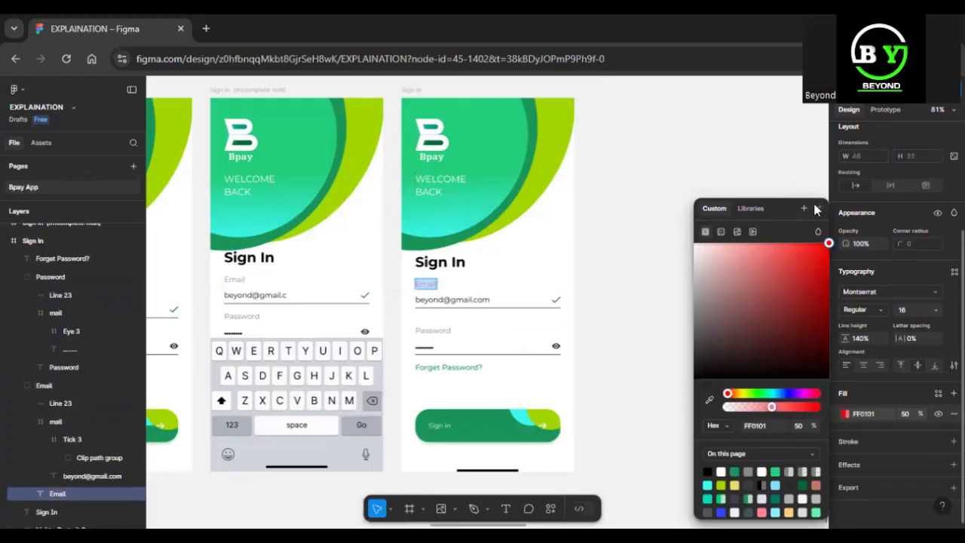
left_click(816, 208)
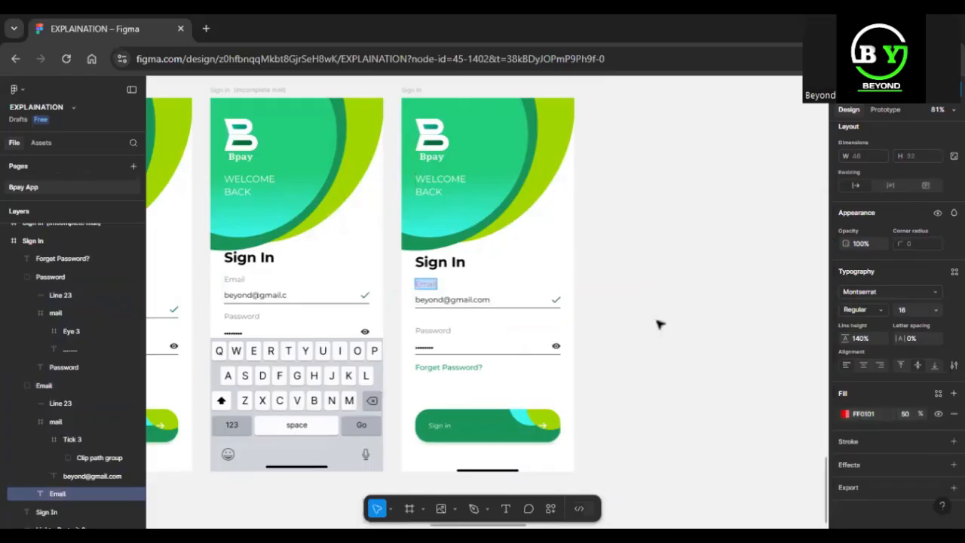
left_click(906, 417)
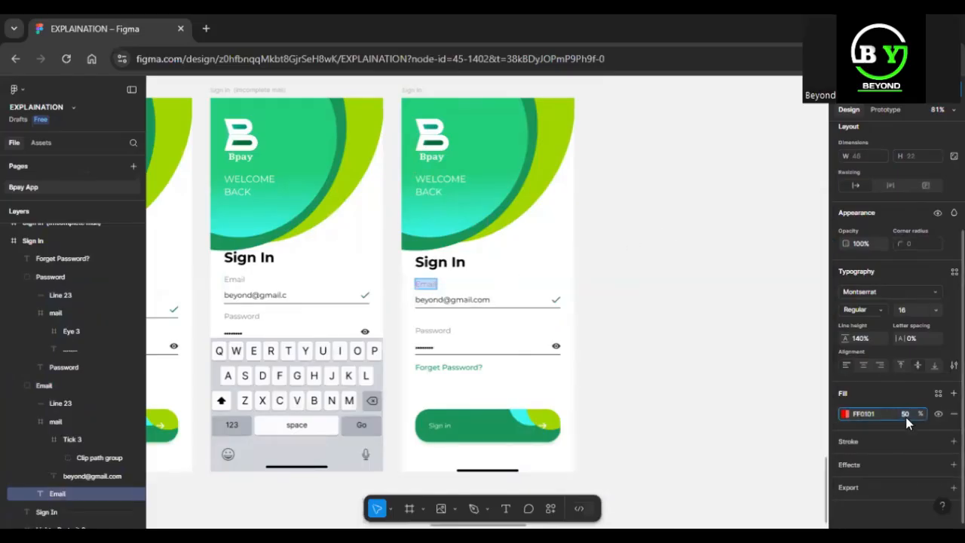
type("100")
key("Return")
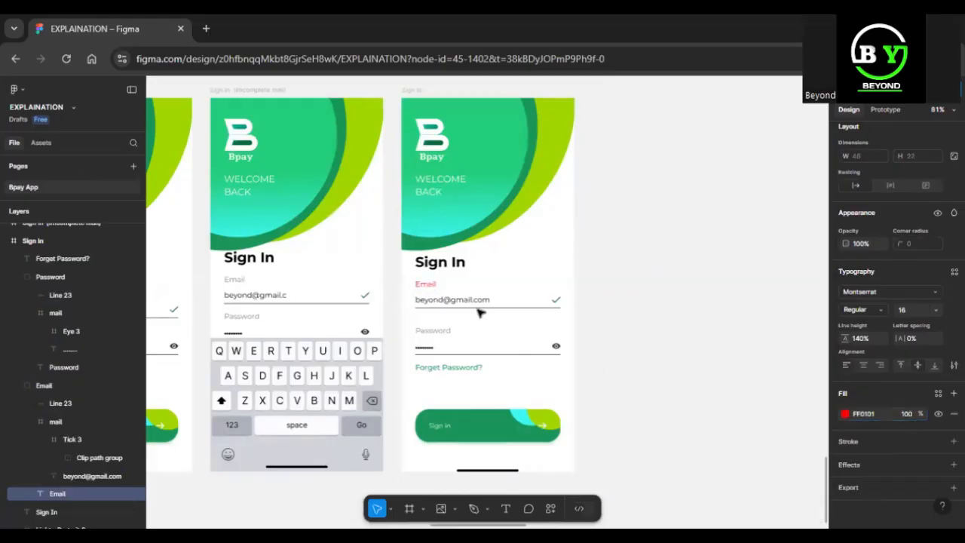
Add a text box below the email line reading 'Email is imcomplete'
key("t")
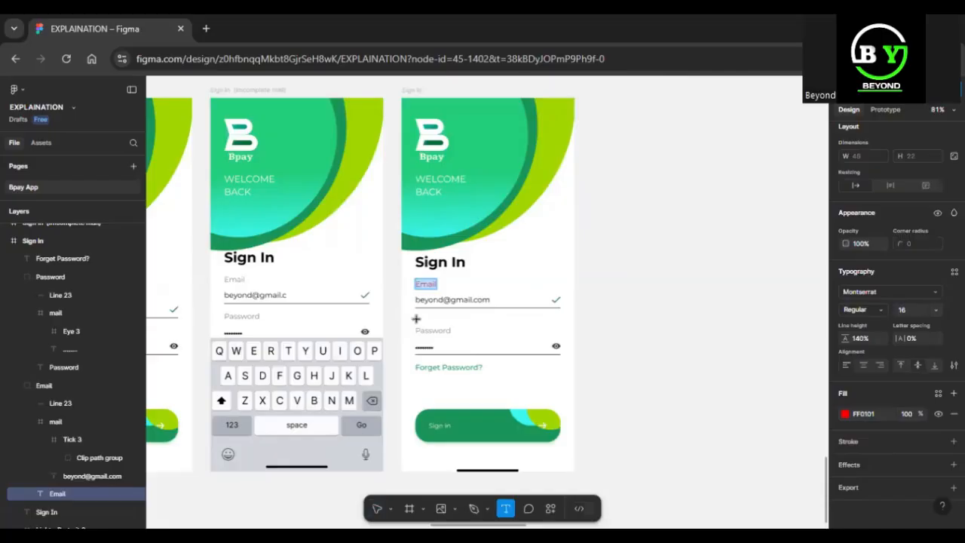
left_click(420, 317)
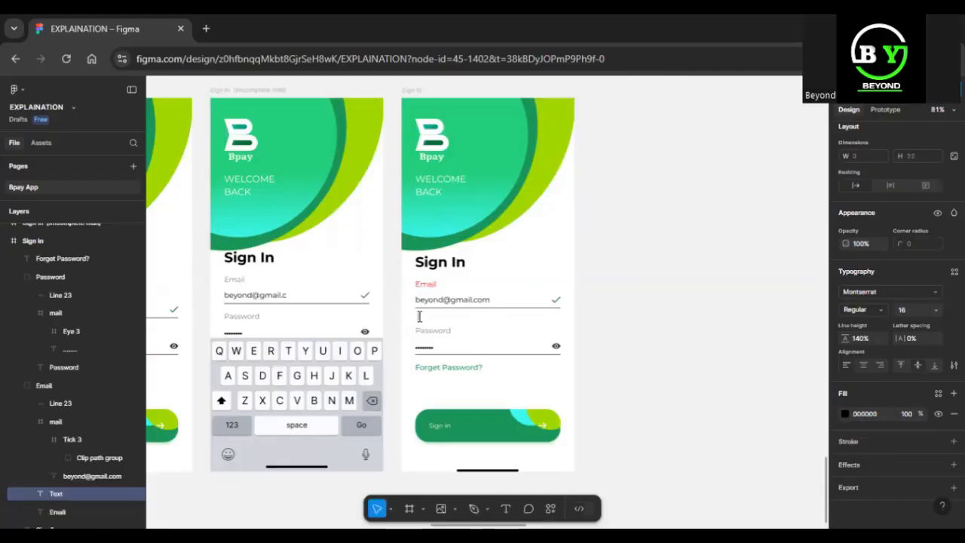
type("E")
key("Escape")
key("shift+2")
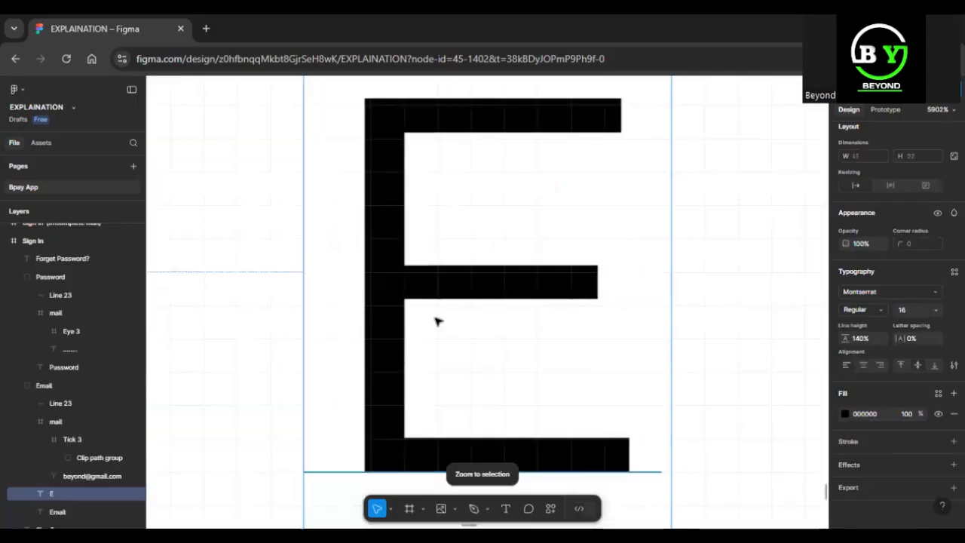
key("ctrl+minus")
key("ctrl+minus")
key("ctrl+minus")
key("ctrl+minus")
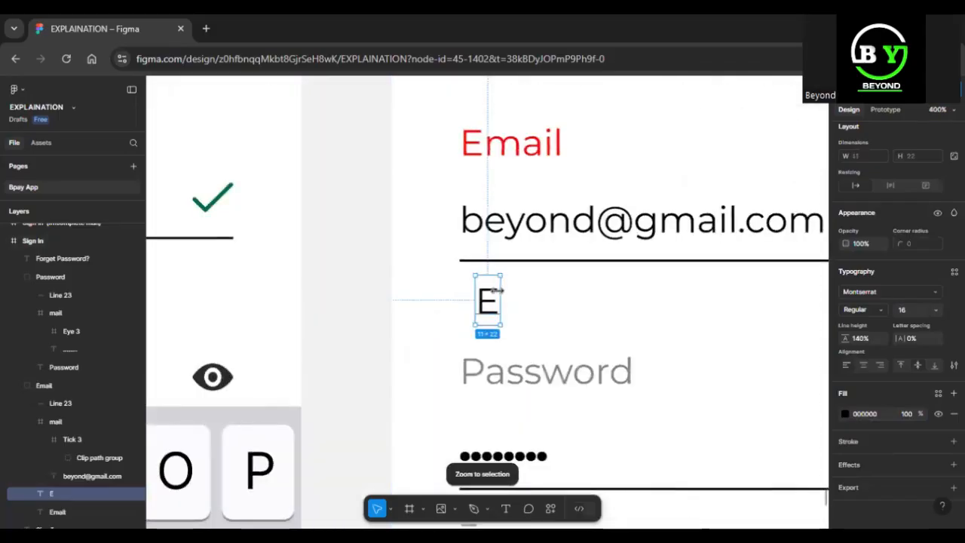
double_click(497, 295)
left_click(497, 294)
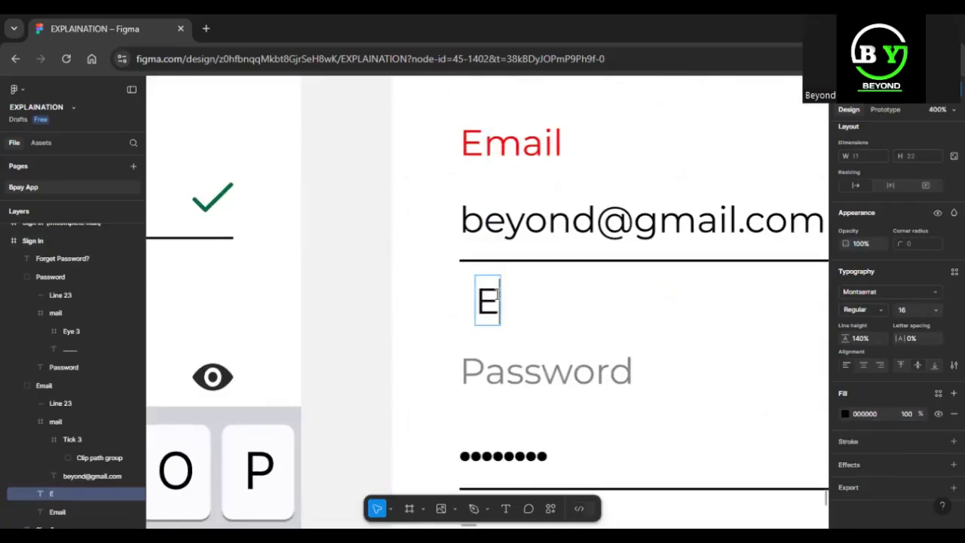
type("mail ")
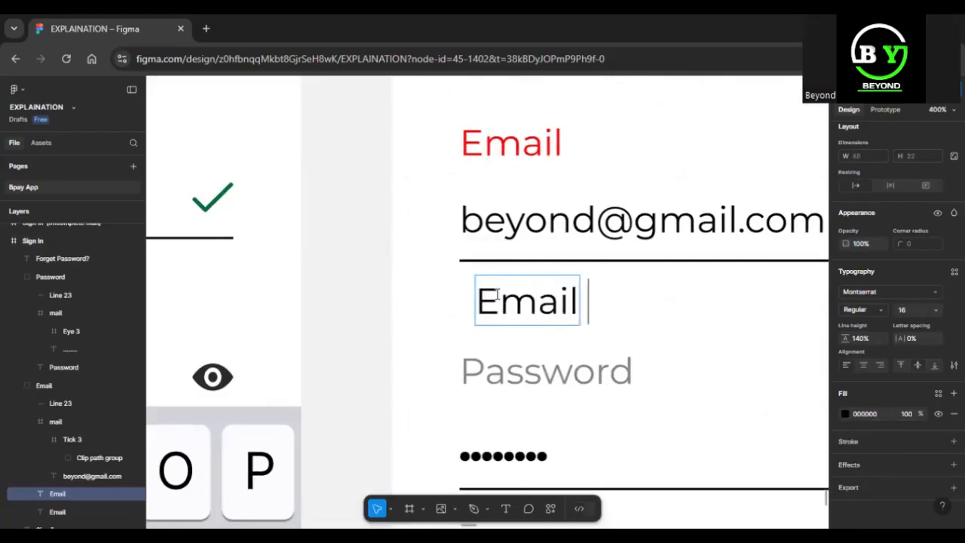
type("is im")
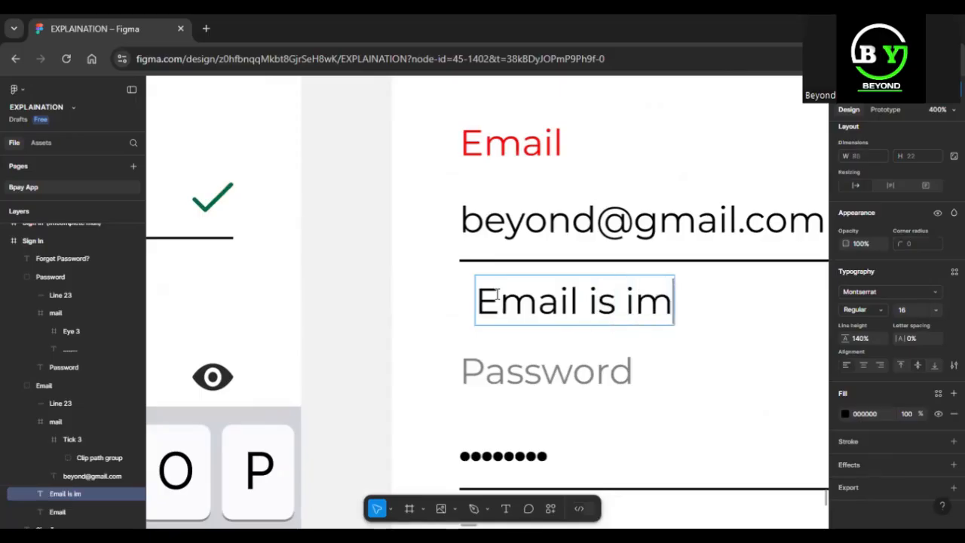
type("co")
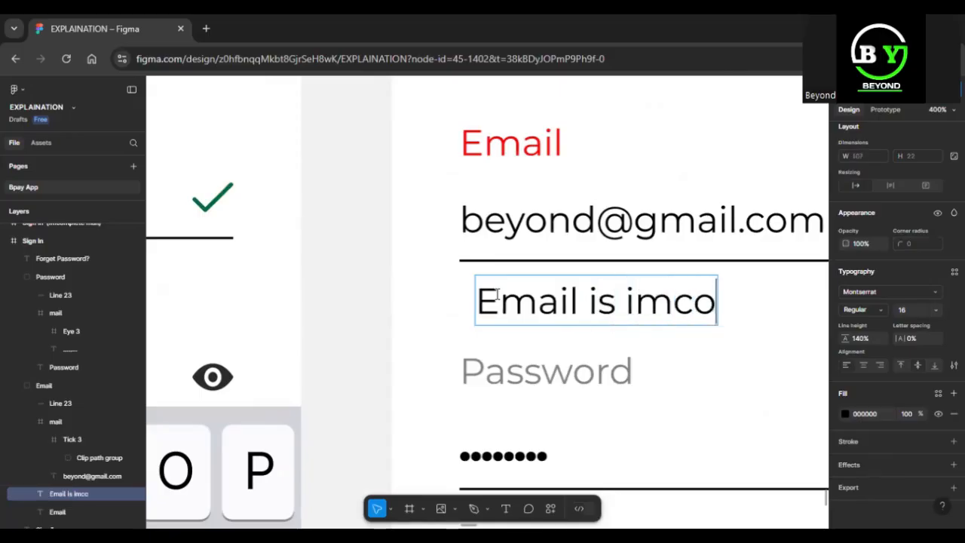
type("mplete")
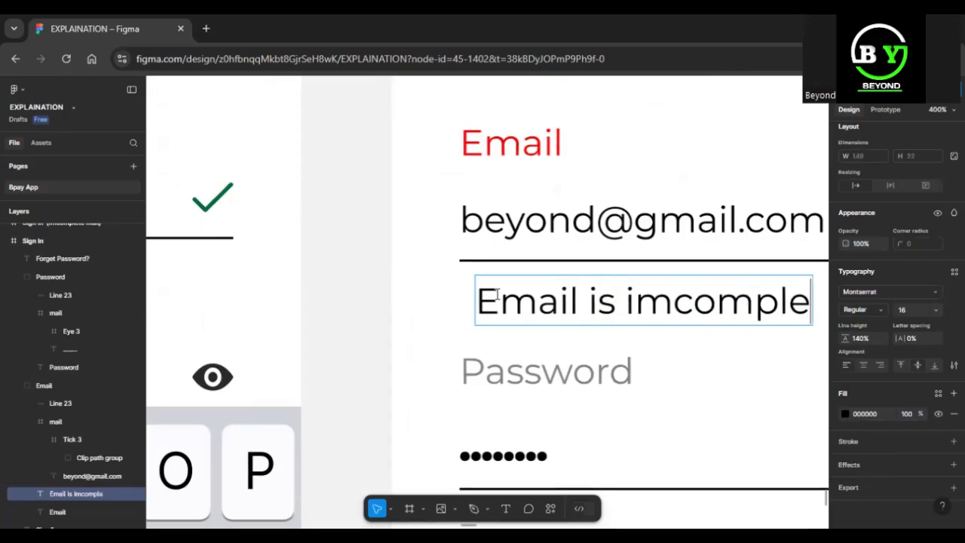
Correct the message wording to 'Email address is incomplete'
left_click(579, 305)
type("A")
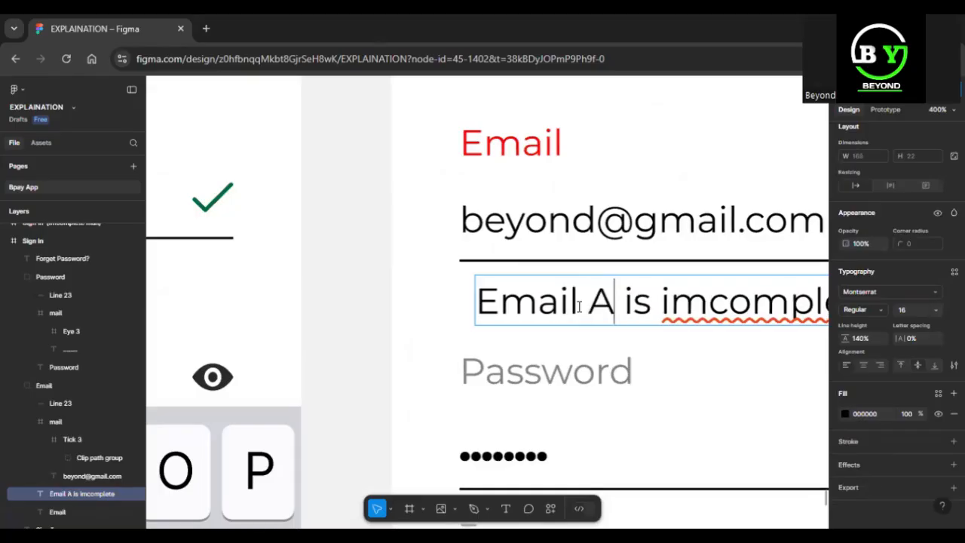
type("ddress")
key("Right")
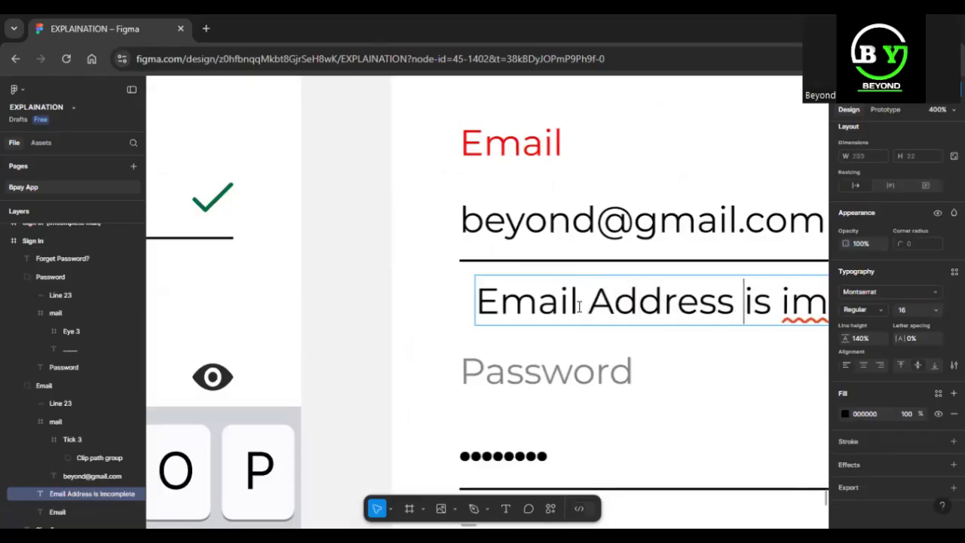
key("Left")
key("Left")
key("Left")
key("Left")
key("Left")
key("Left")
key("Left")
key("Left")
key("Left")
key("Left")
key("Left")
key("Left")
key("Right")
key("Right")
key("Right")
key("Right")
key("Right")
key("BackSpace")
type("a")
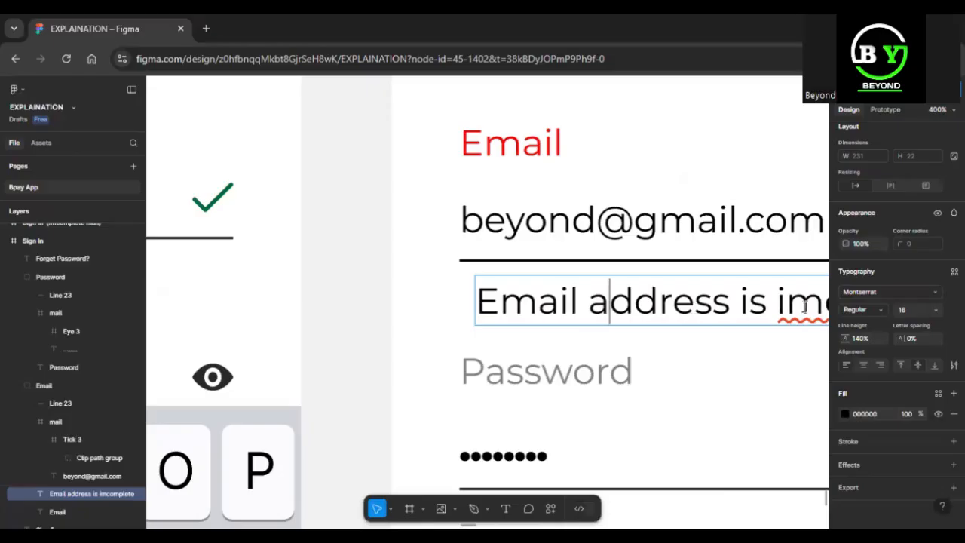
left_click(806, 306)
key("BackSpace")
type("n-")
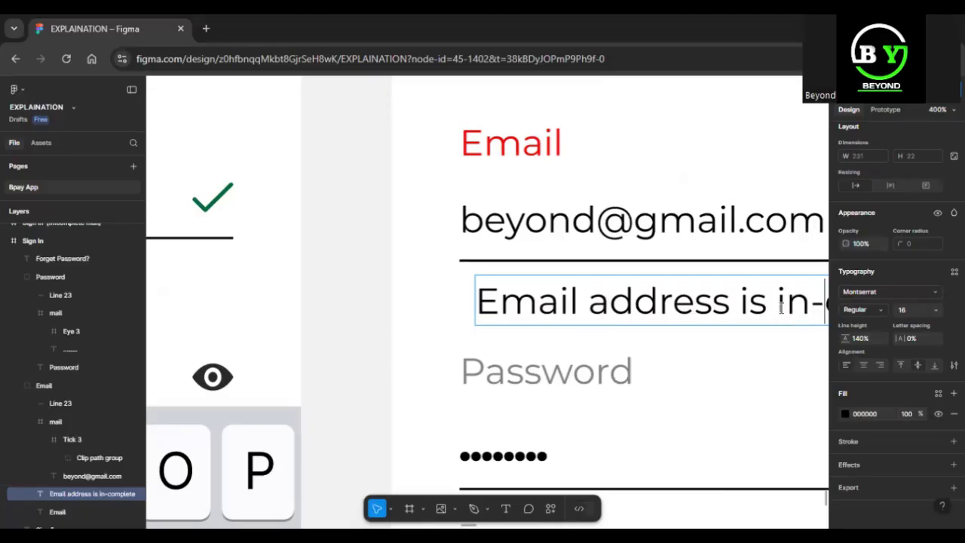
key("BackSpace")
key("Escape")
key("minus")
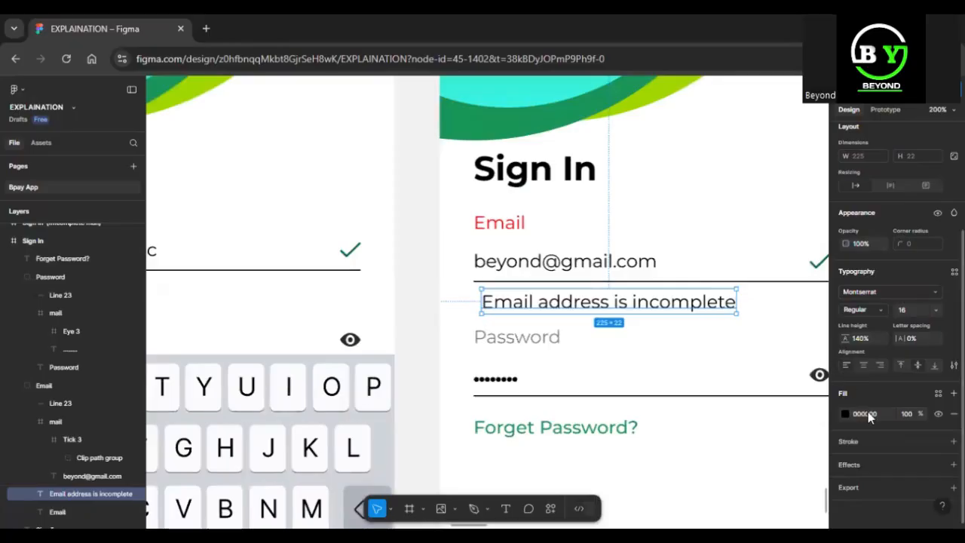
Make the message red FF0000 with font size 12
left_click(845, 414)
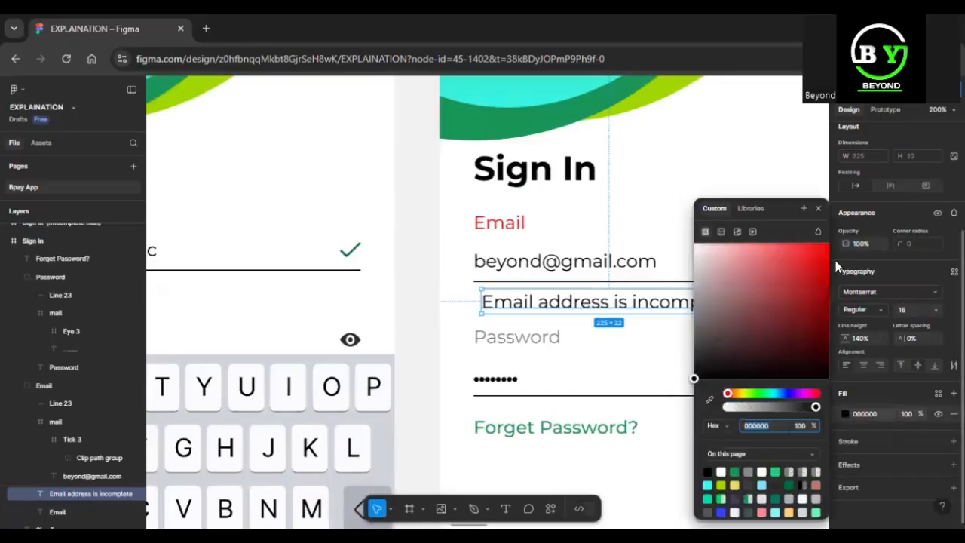
type("FF0000")
key("Return")
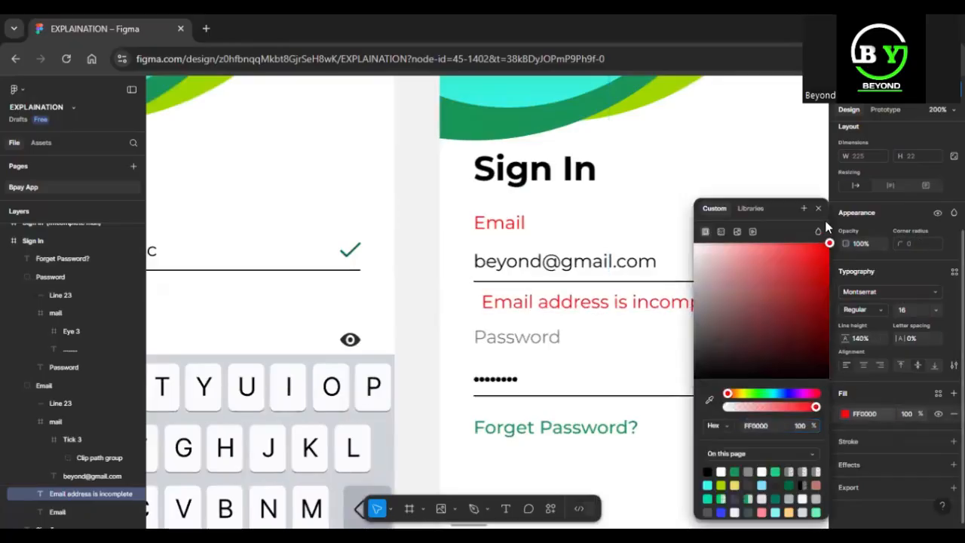
left_click(819, 208)
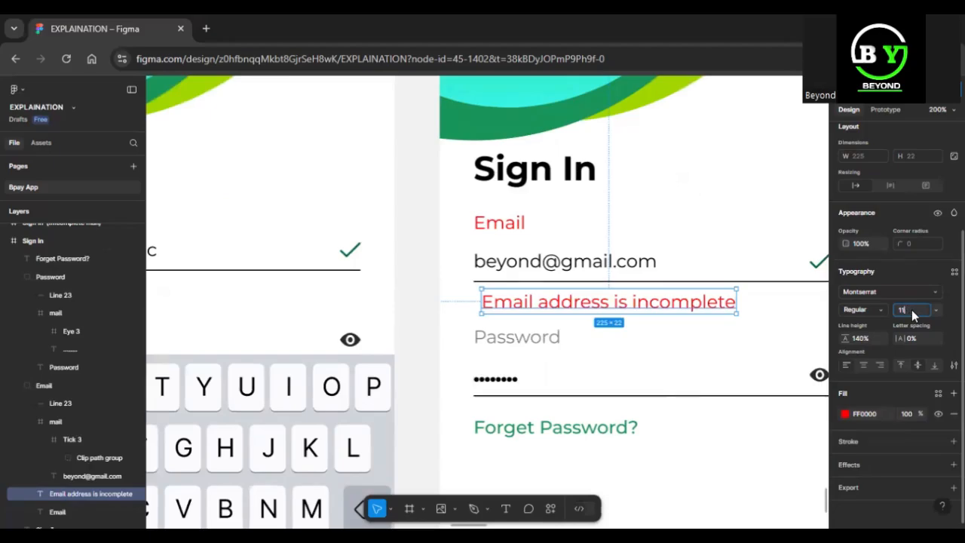
type("2")
key("Return")
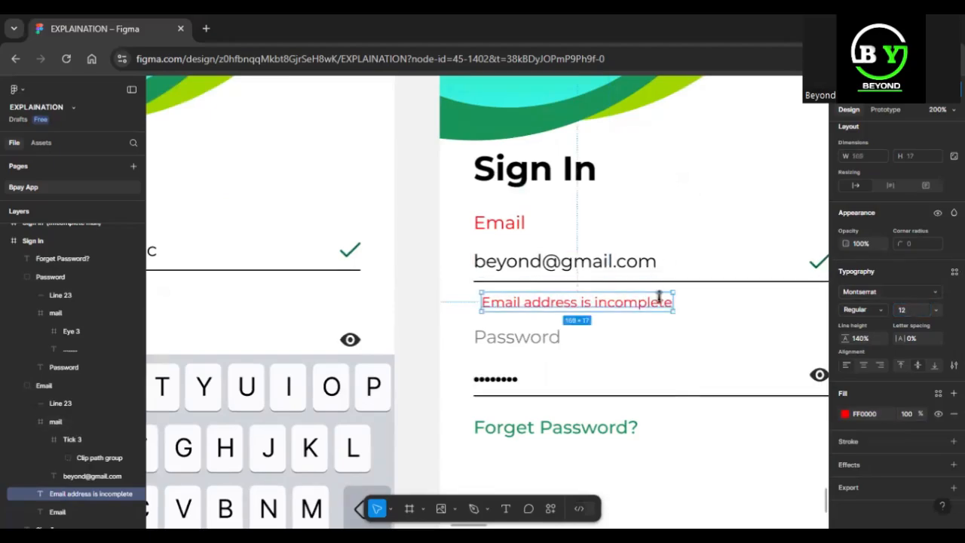
Align the message with the email line's left edge, just beneath the line
left_click_drag(632, 302, 602, 306)
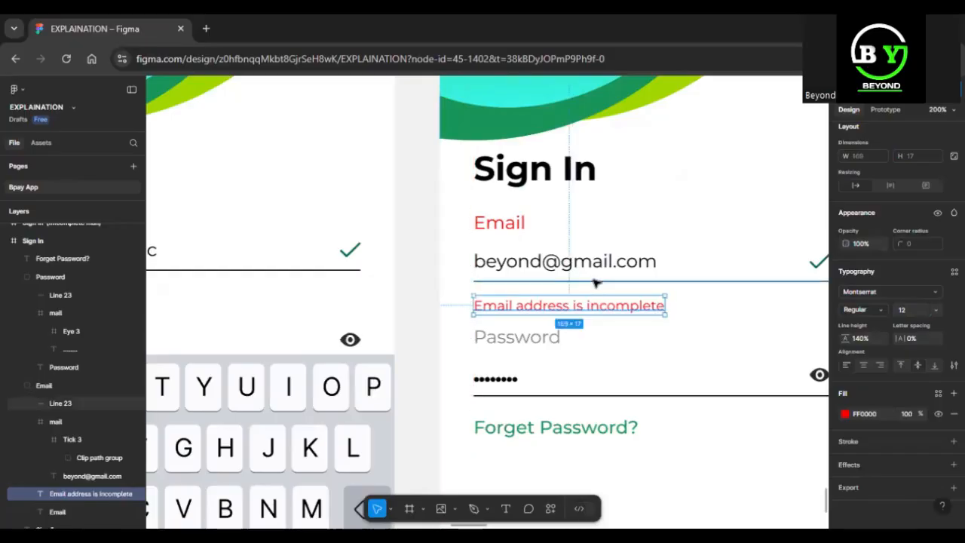
key("alt")
key("Up")
key("Up")
key("Up")
key("Up")
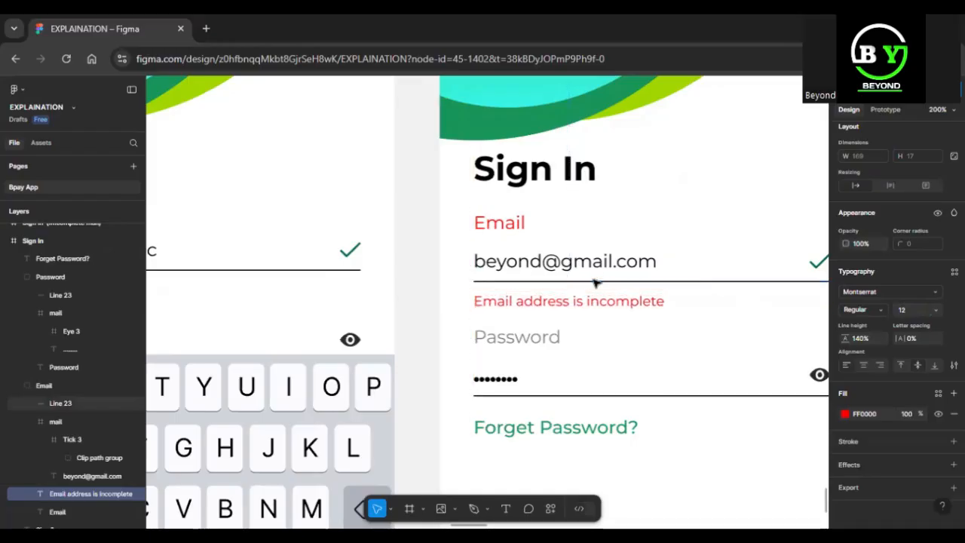
key("shift+0")
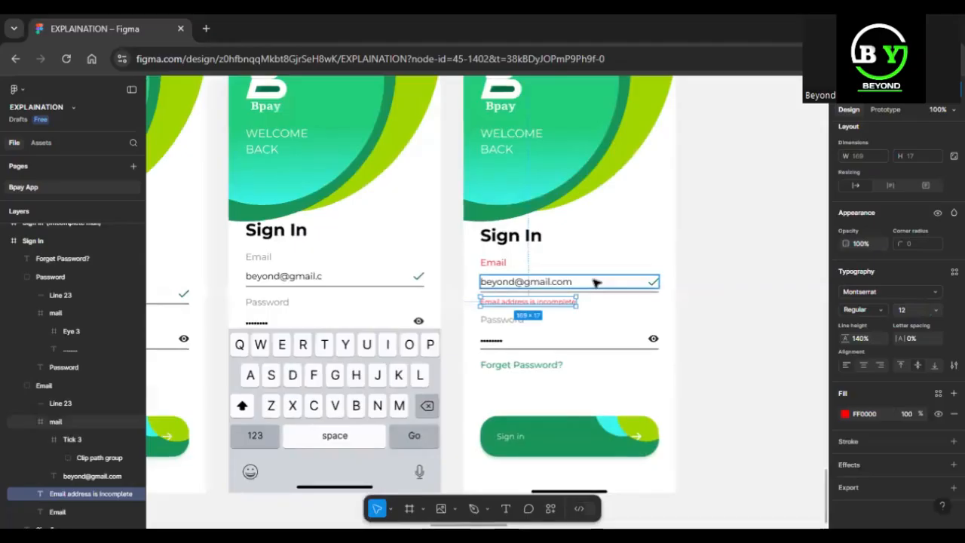
Rename the fourth Sign In frame 'Sign In (error message)', fixing the mistyped capitals
left_click(720, 340)
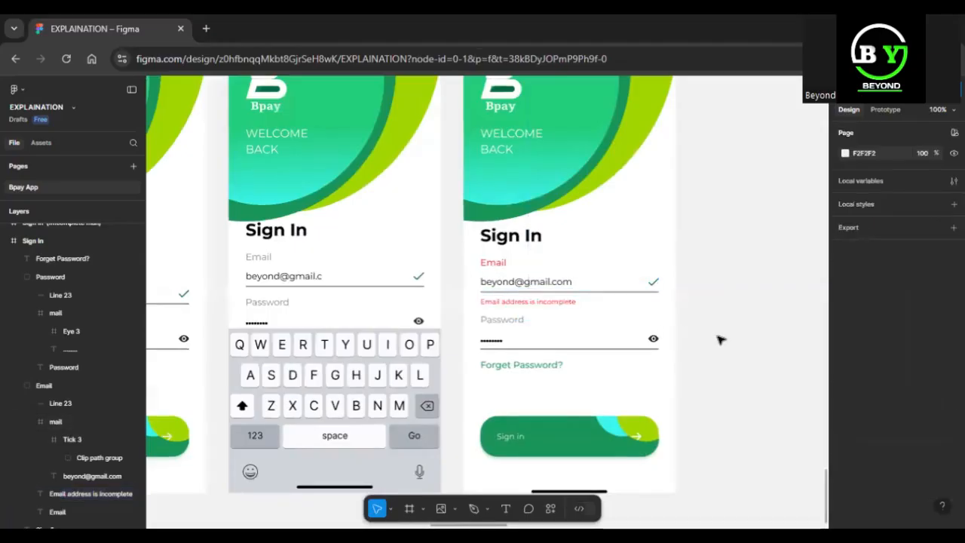
scroll(719, 338, "up", 2)
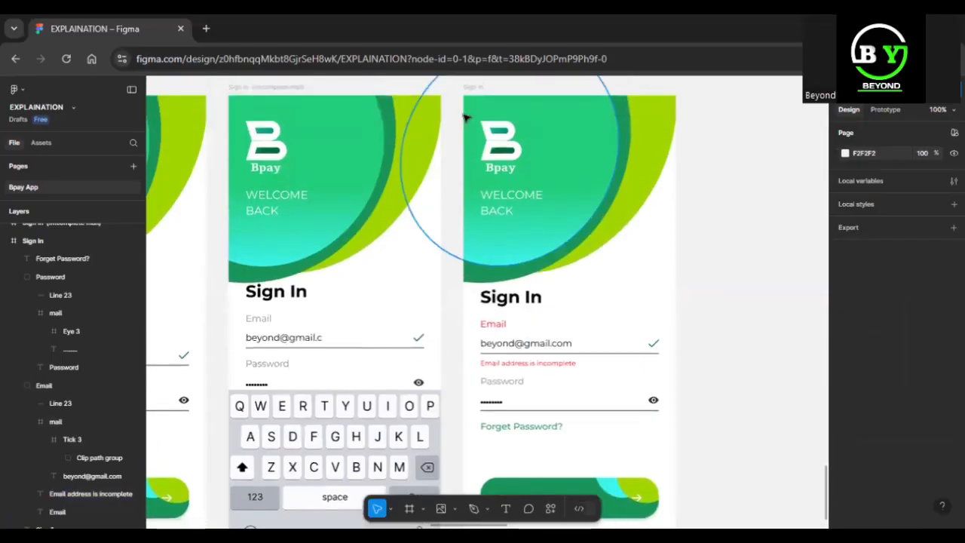
left_click(480, 89)
double_click(480, 88)
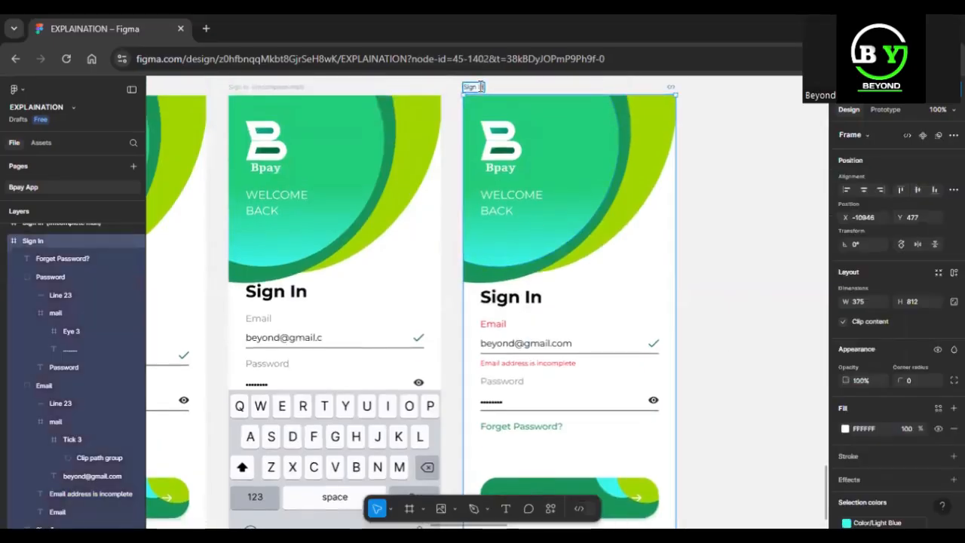
type("()")
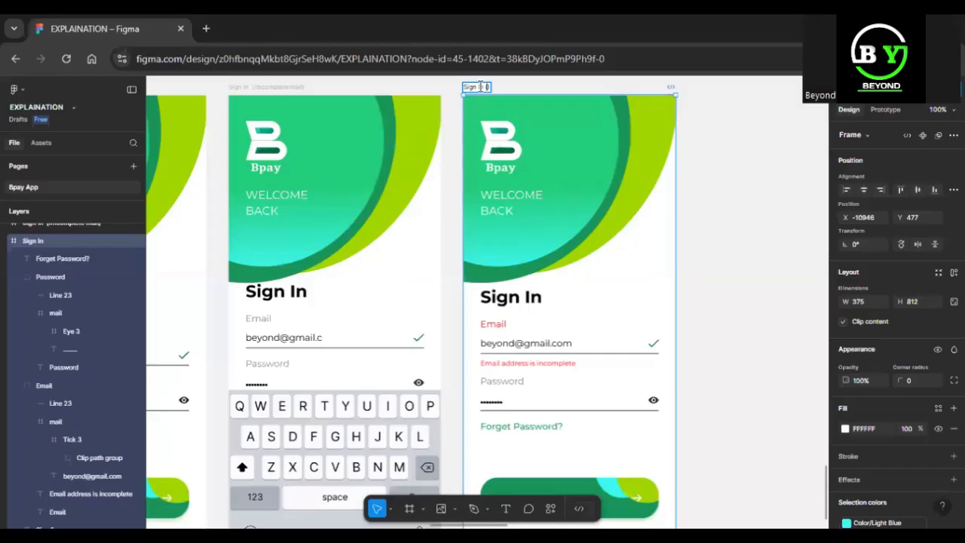
type("ERROR MESSAGE")
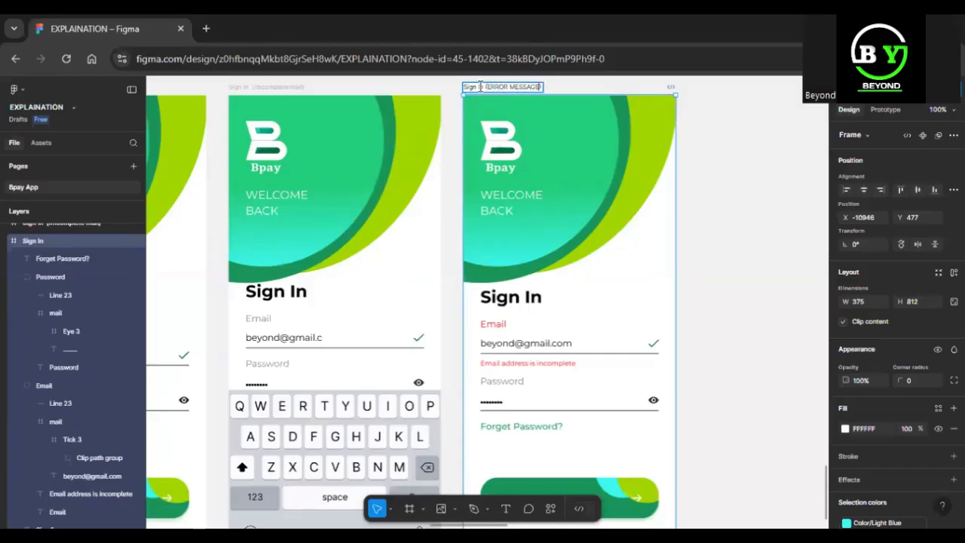
key("BackSpace")
key("BackSpace")
key("BackSpace")
key("BackSpace")
key("BackSpace")
key("BackSpace")
key("BackSpace")
key("BackSpace")
key("BackSpace")
key("BackSpace")
key("BackSpace")
key("BackSpace")
key("BackSpace")
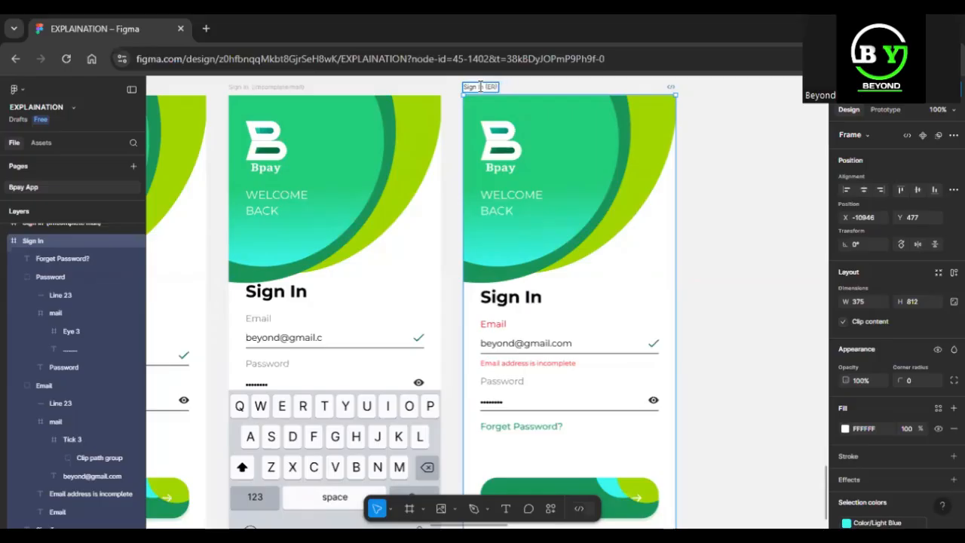
type("error message)")
key("Return")
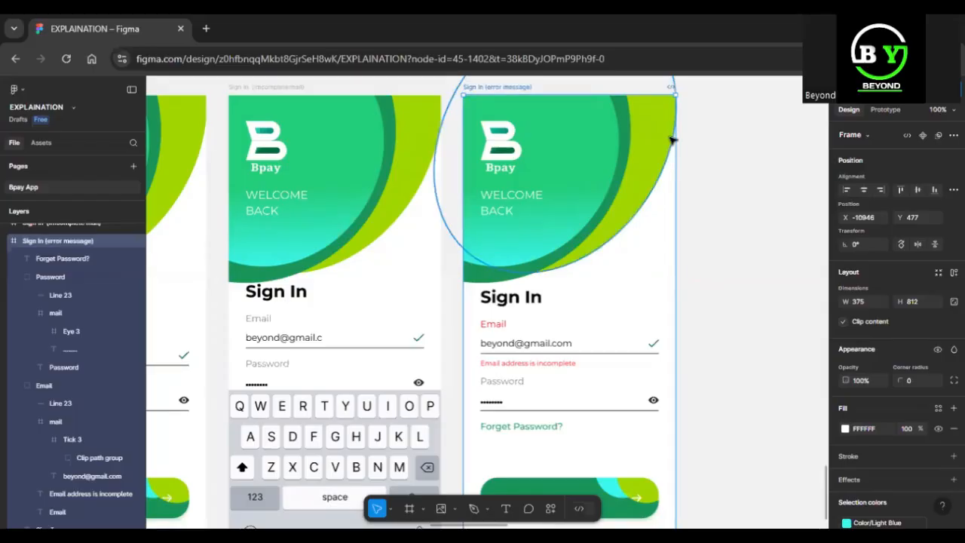
key("ctrl+minus")
scroll(688, 174, "up", 5)
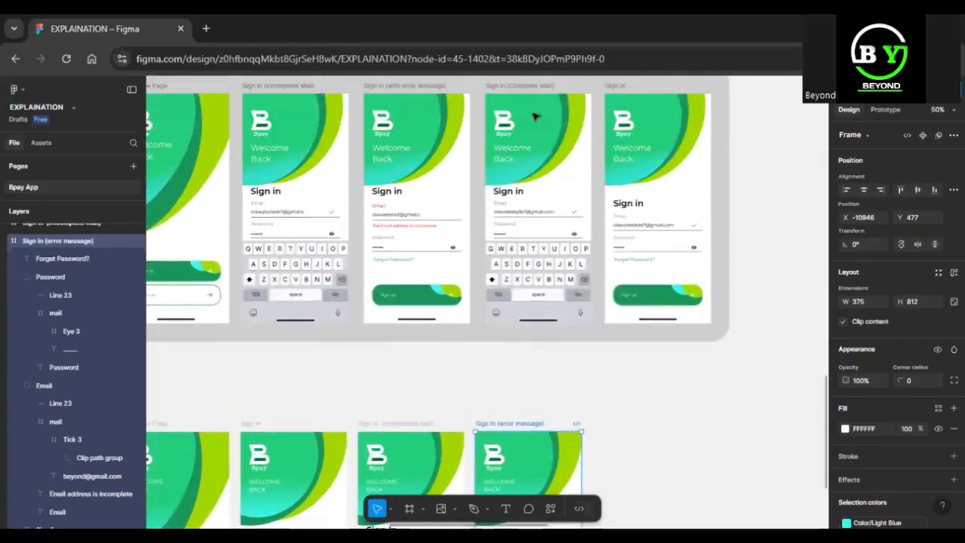
left_click(531, 88)
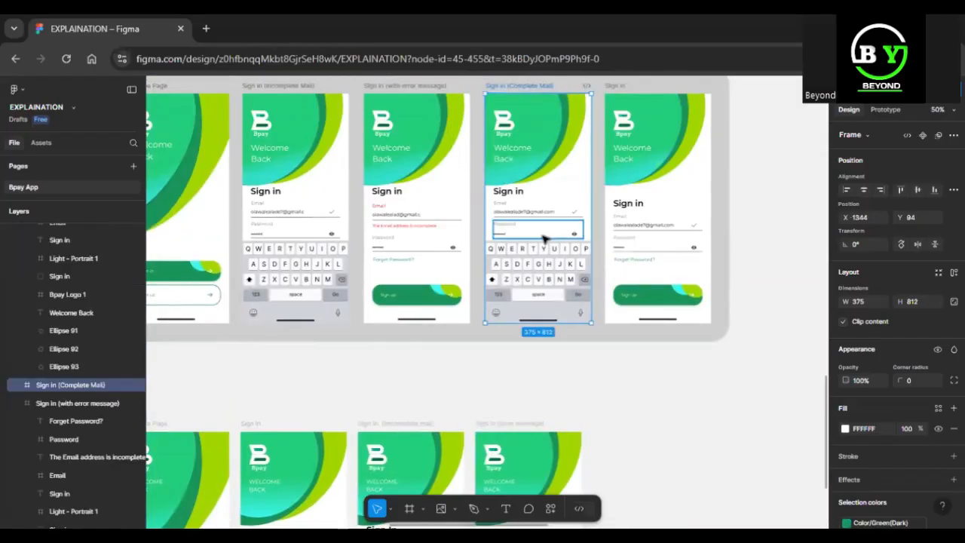
key("shift+2")
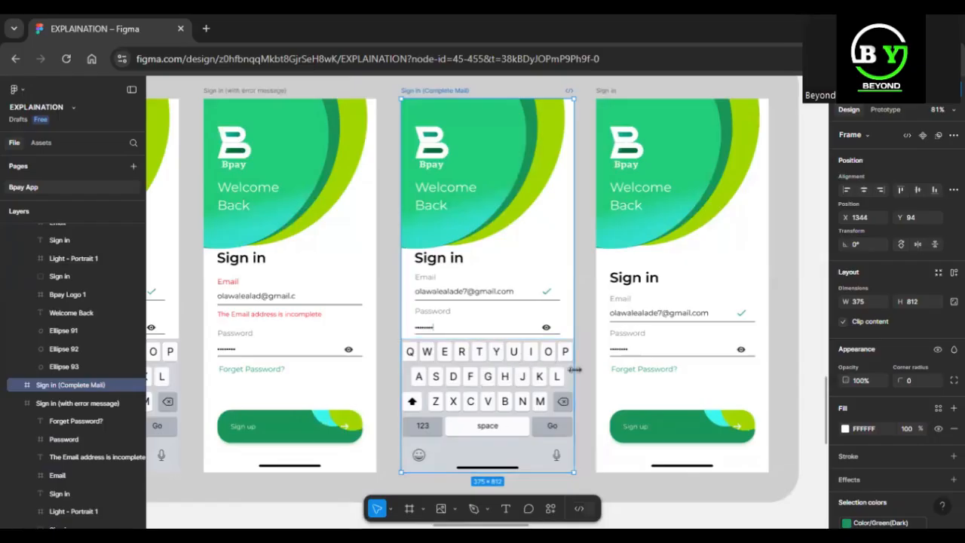
scroll(577, 375, "down", 5)
scroll(578, 375, "down", 1)
scroll(528, 302, "up", 1)
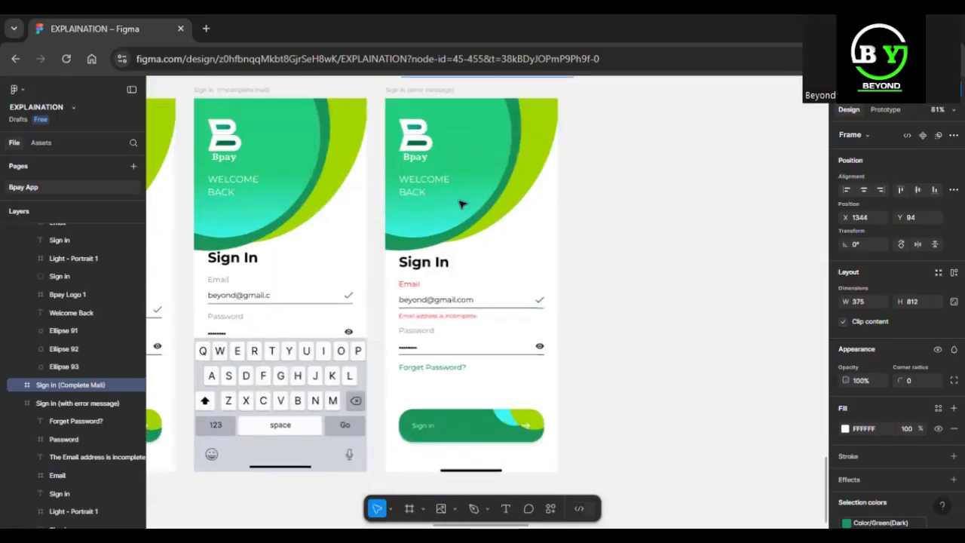
scroll(441, 260, "left", 3)
scroll(442, 260, "left", 6)
scroll(439, 261, "right", 9)
Duplicate the incomplete-mail screen and complete its email by adding 'om'
right_click(439, 261)
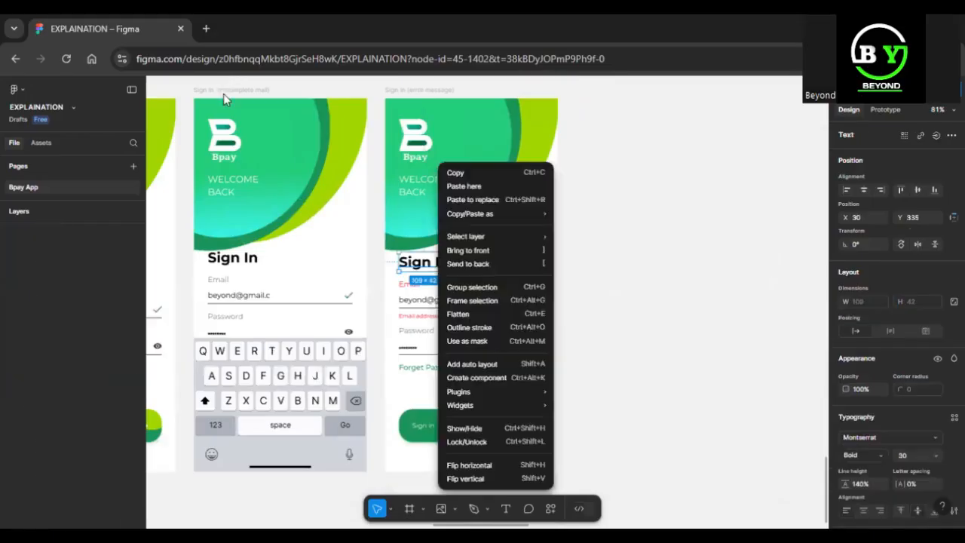
left_click(225, 92)
left_click(235, 92)
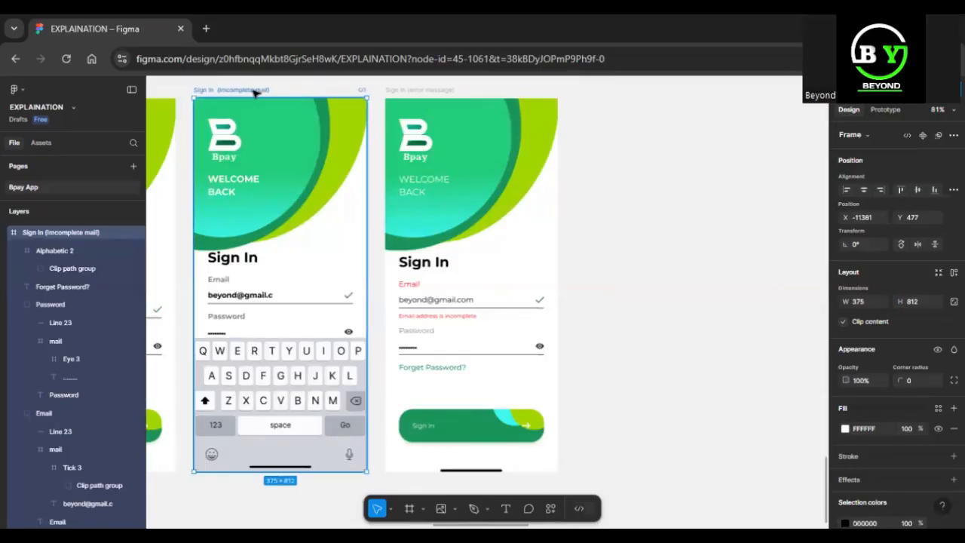
key("ctrl+d")
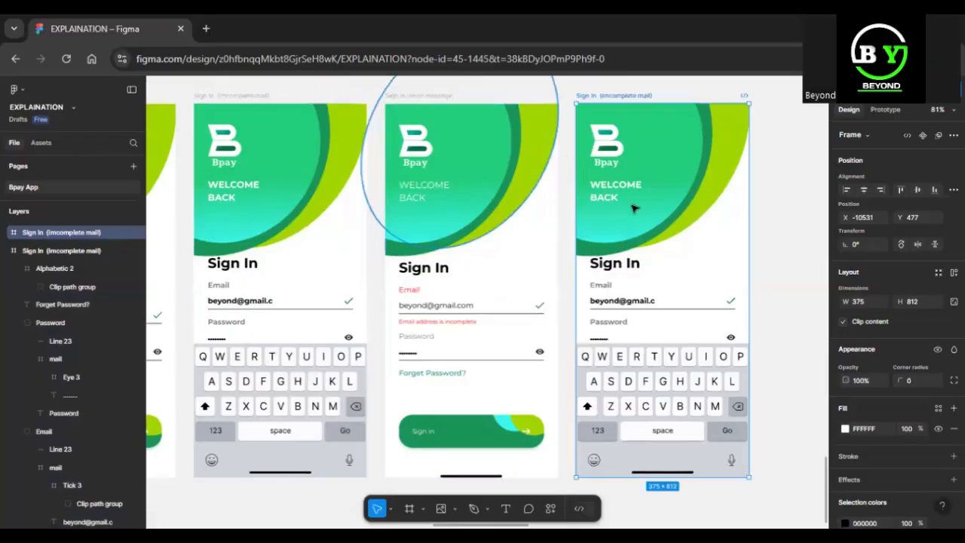
double_click(656, 302)
double_click(656, 301)
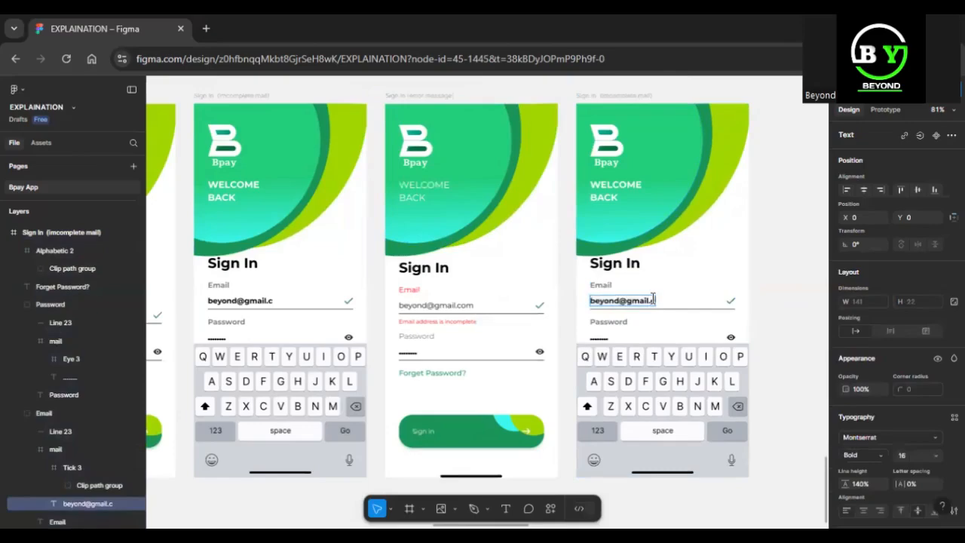
type("om")
key("Escape")
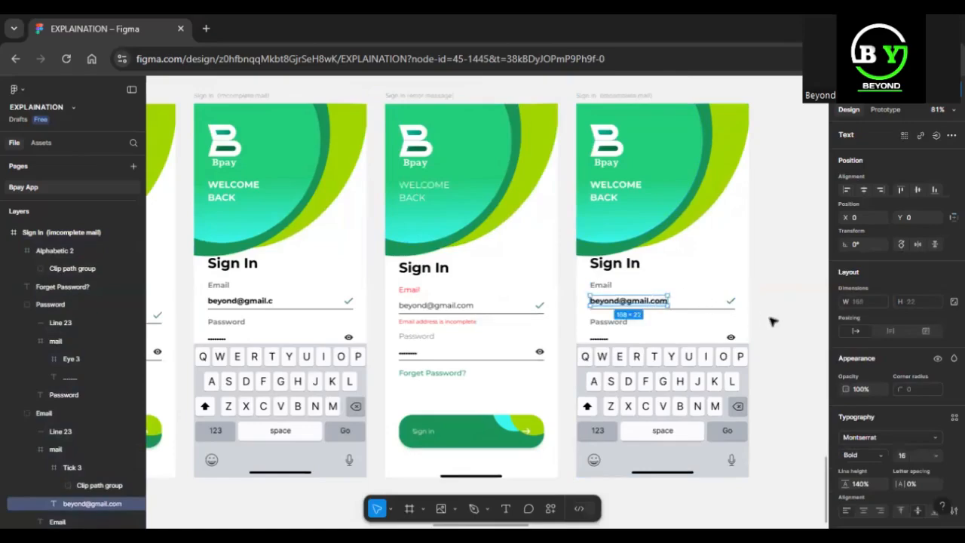
left_click(789, 267)
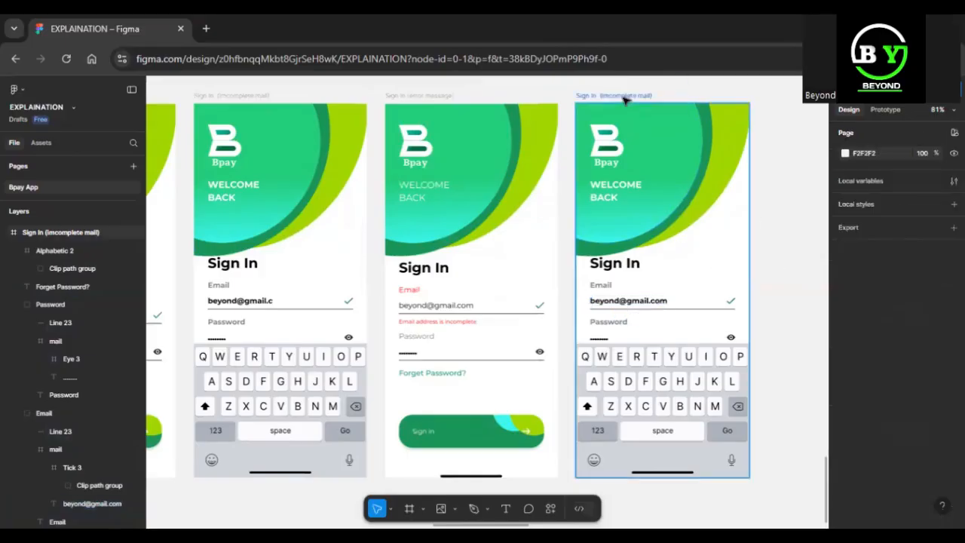
Rename the copy 'Sign In (complete mail)'
left_click(624, 97)
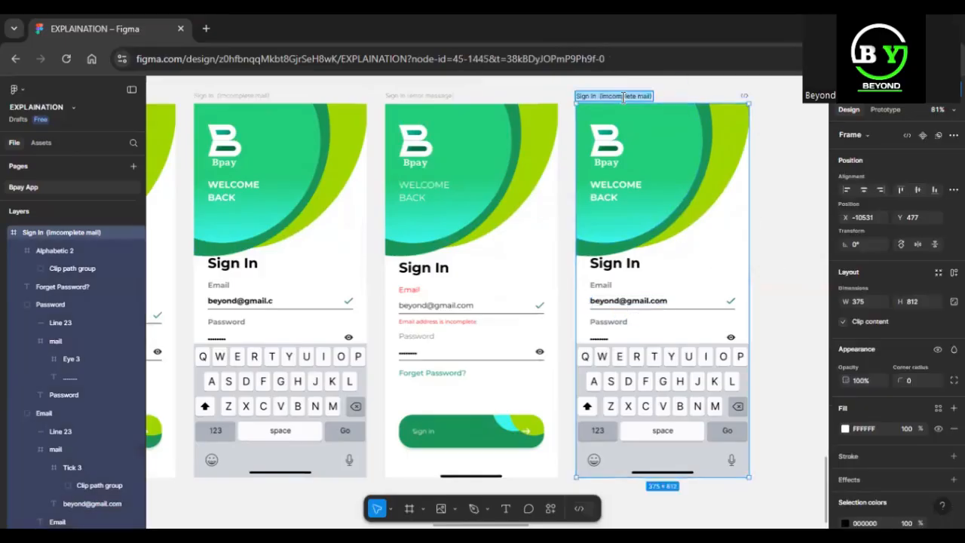
key("Left")
key("Right")
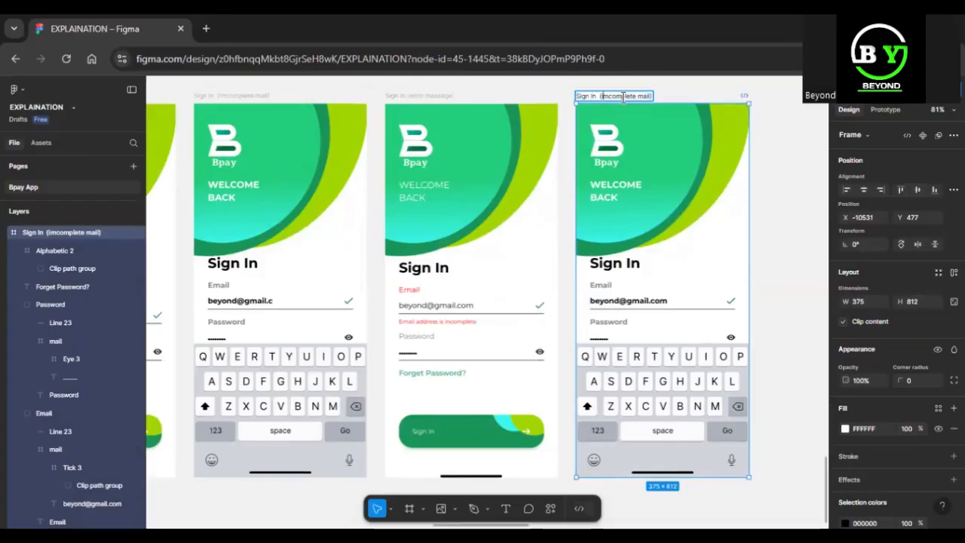
key("BackSpace")
key("BackSpace")
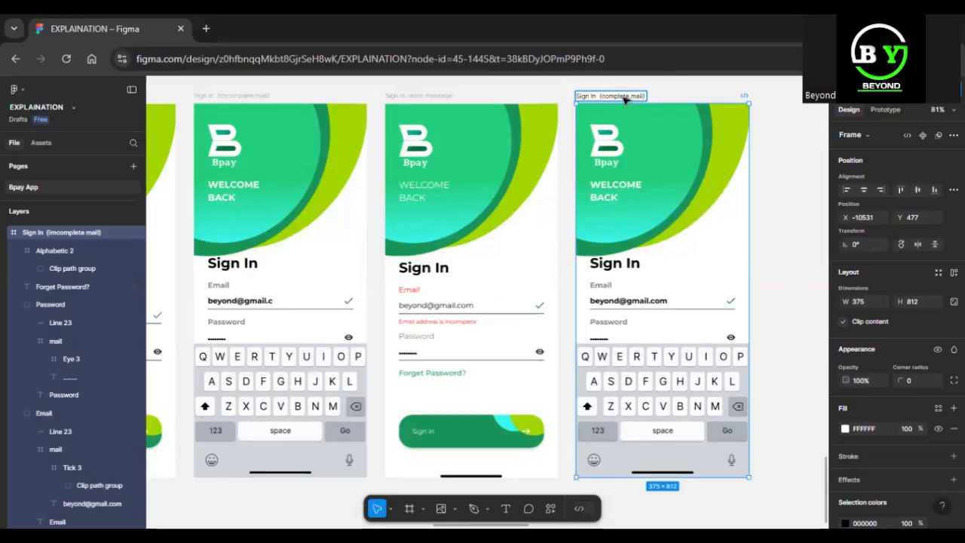
key("Return")
key("ctrl+minus")
key("ctrl+minus")
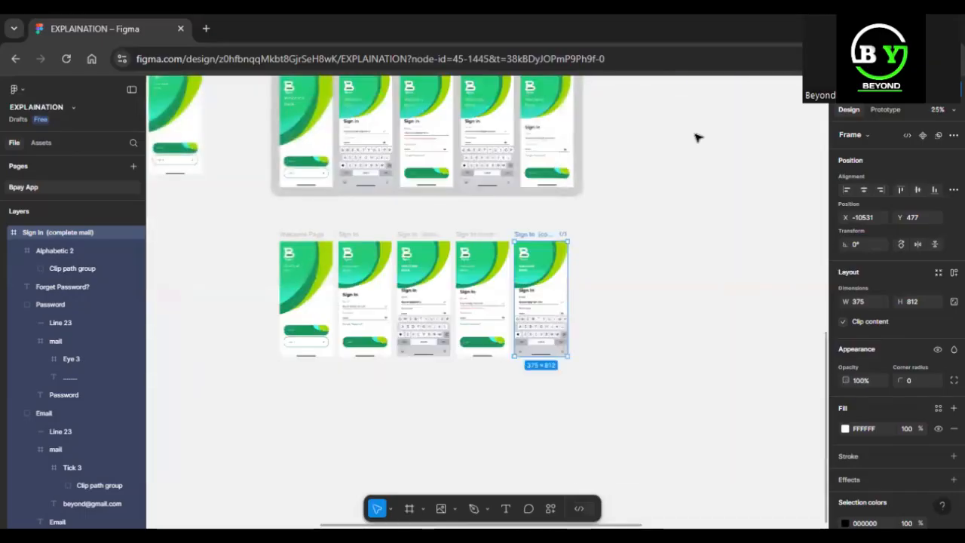
Reorder the frames as incomplete mail, error message, then complete mail after the Welcome Page
scroll(695, 137, "up", 2)
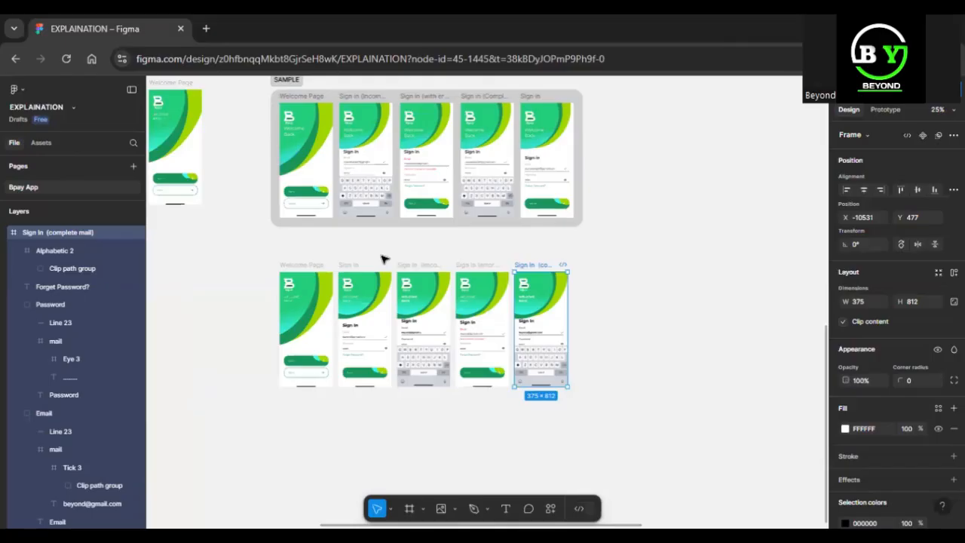
key("ctrl+equal")
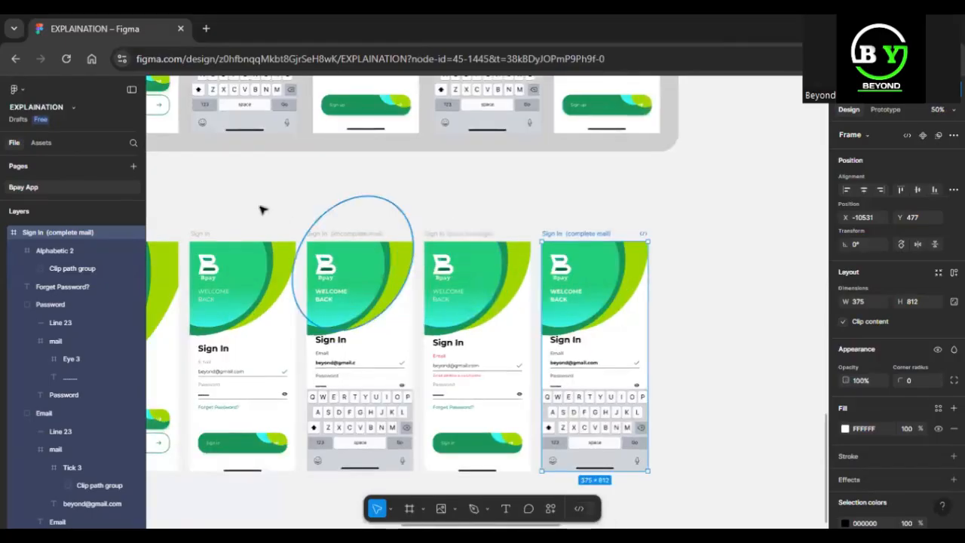
scroll(296, 213, "up", 1)
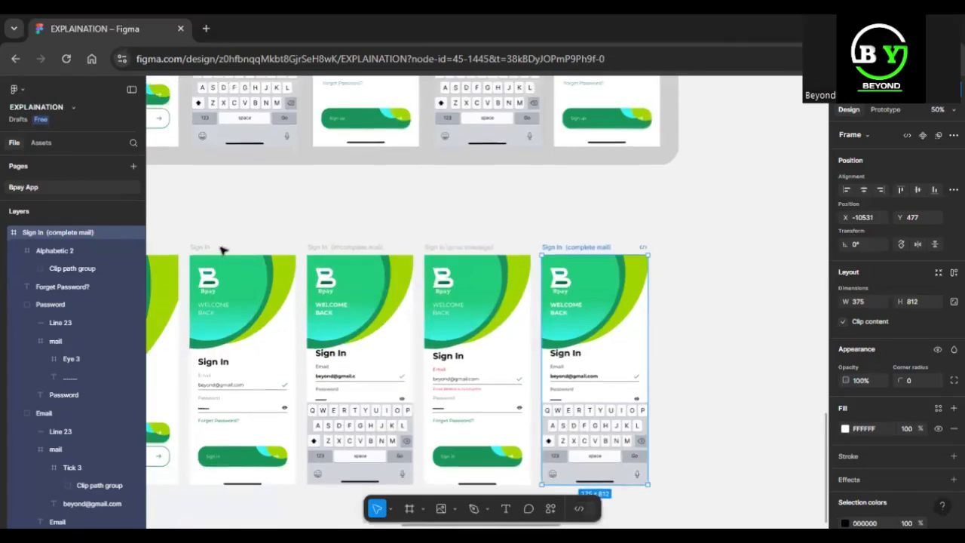
left_click_drag(207, 249, 692, 251)
left_click(608, 248)
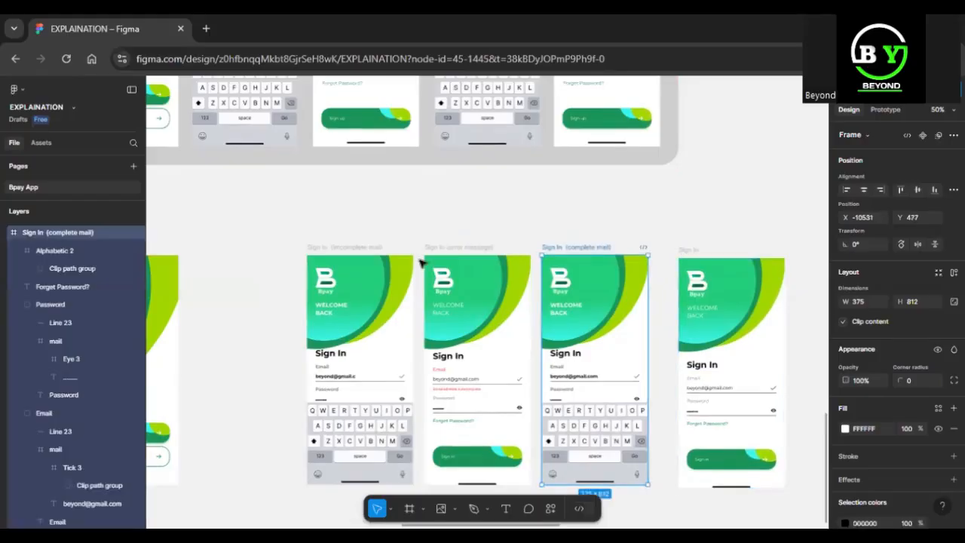
left_click_drag(371, 251, 249, 252)
left_click(462, 250)
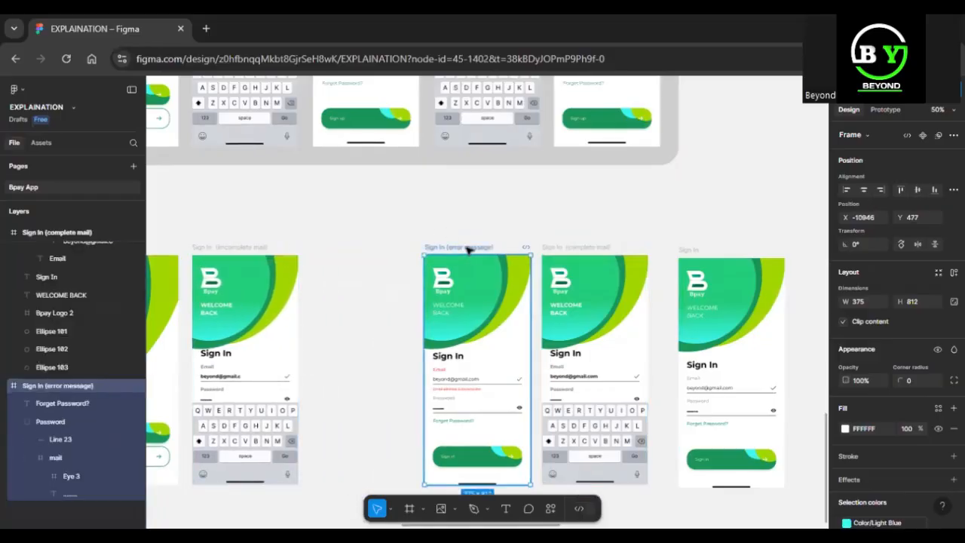
left_click_drag(428, 249, 362, 250)
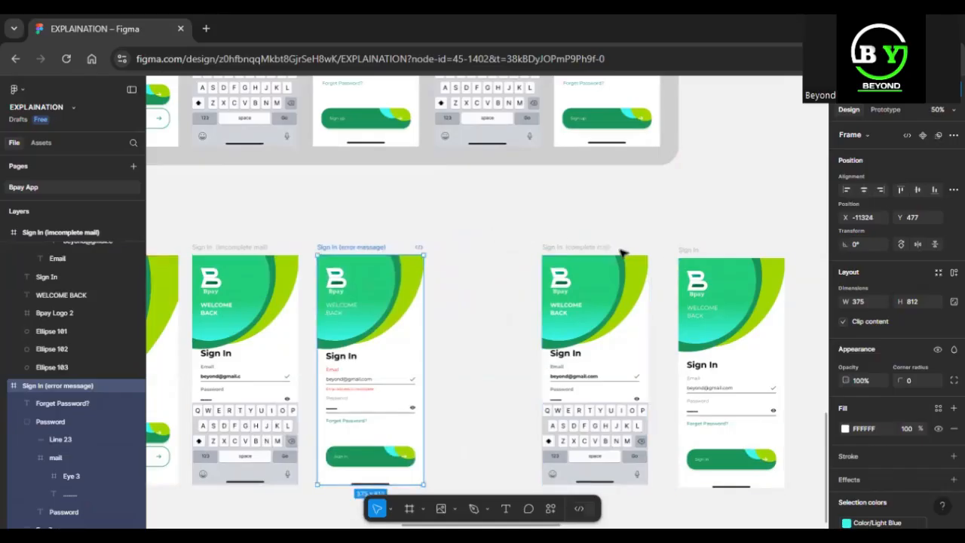
left_click_drag(551, 252, 502, 250)
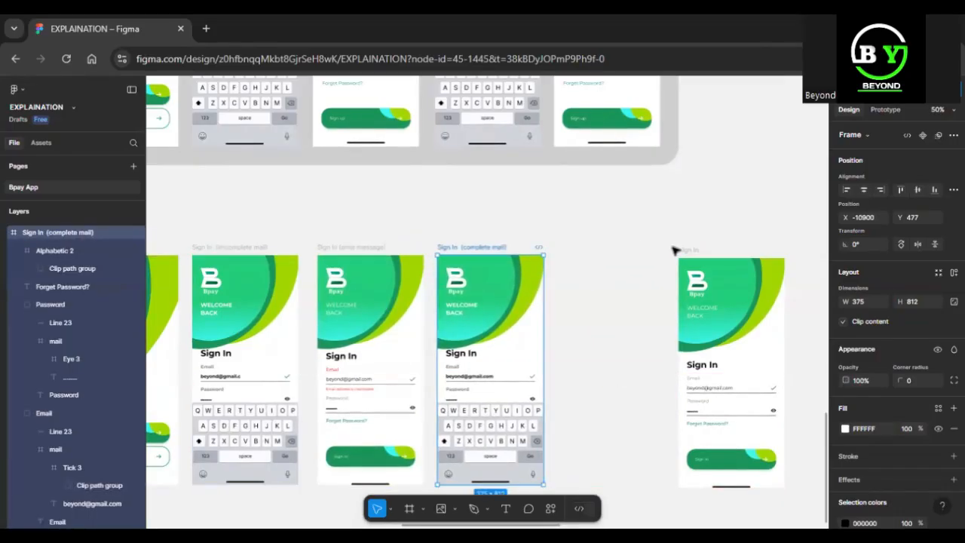
Slide the plain Sign In frame left to close the gap and select all five lower screens
left_click_drag(689, 254, 566, 252)
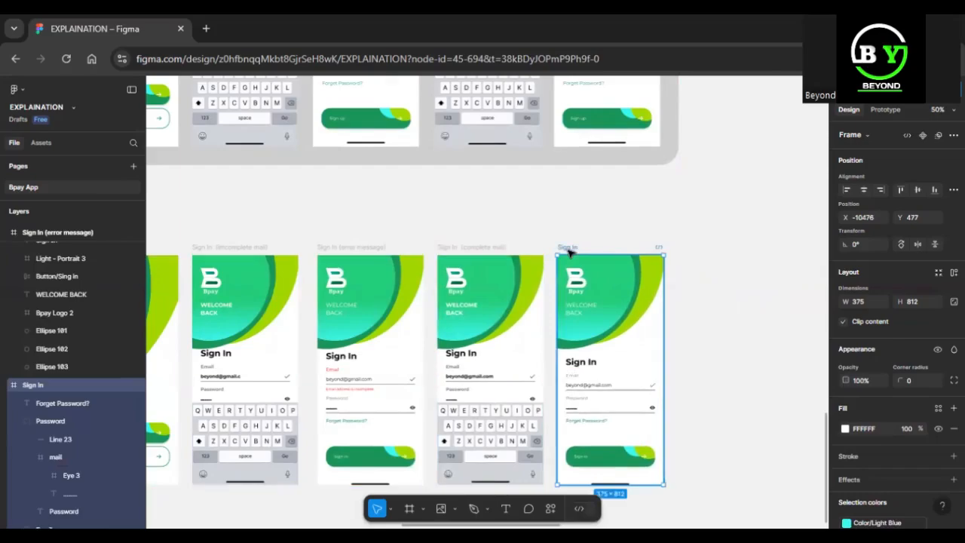
scroll(567, 252, "down", 5)
left_click_drag(248, 264, 613, 436)
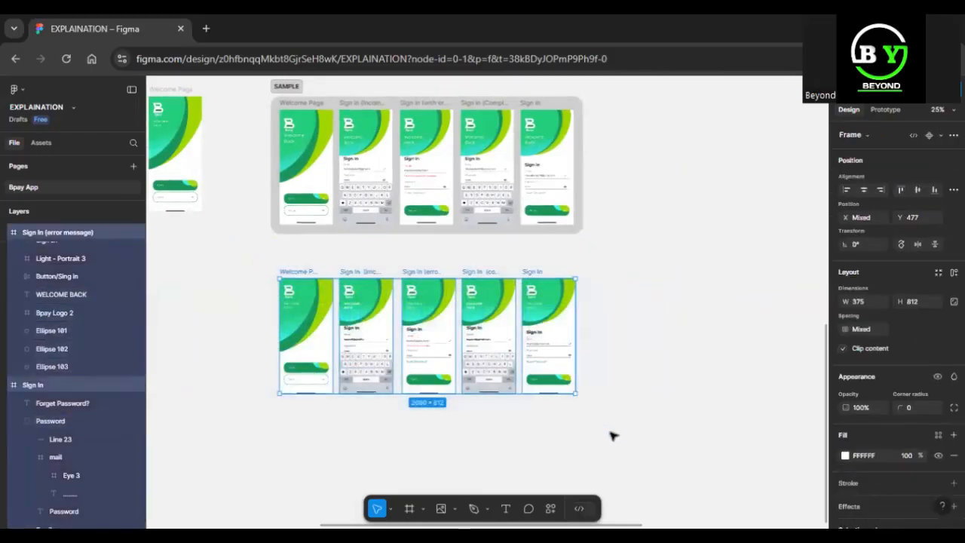
key("shift+2")
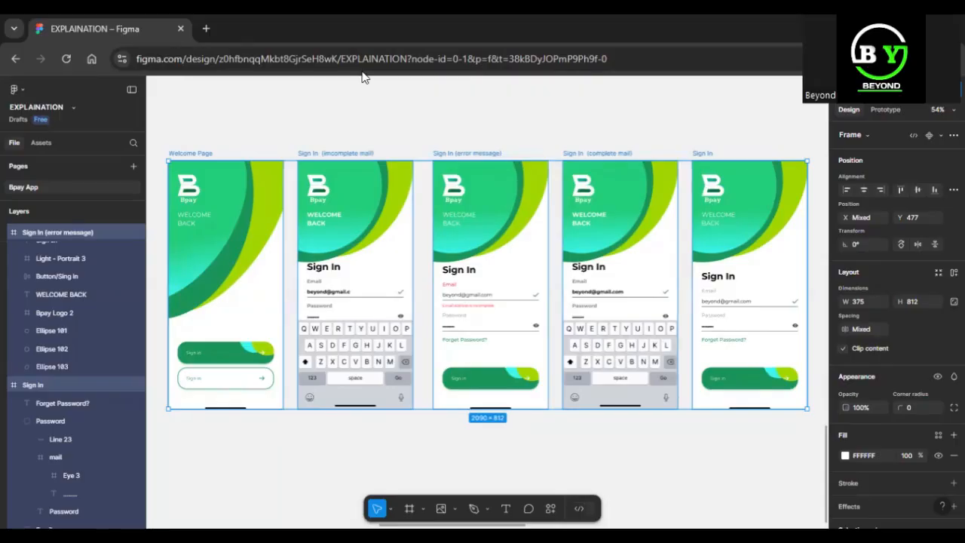
Select the Welcome Page frame alone and show its prototype settings, where overflow is No scrolling
left_click(201, 154)
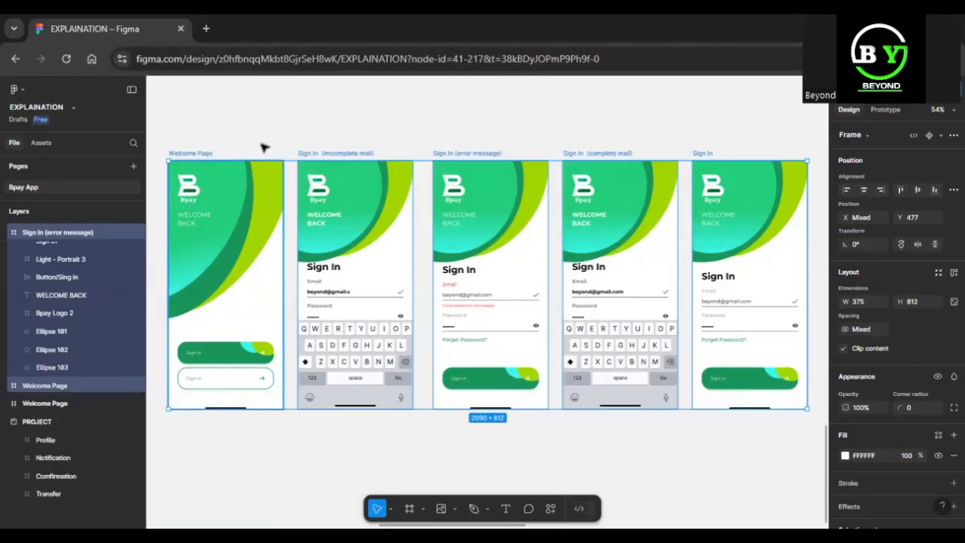
left_click(306, 122)
left_click(202, 156)
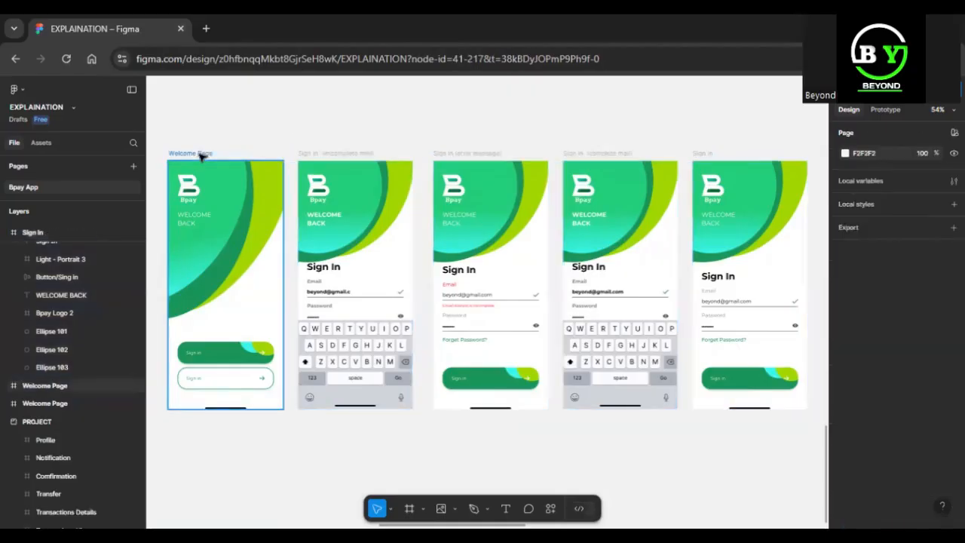
left_click(878, 111)
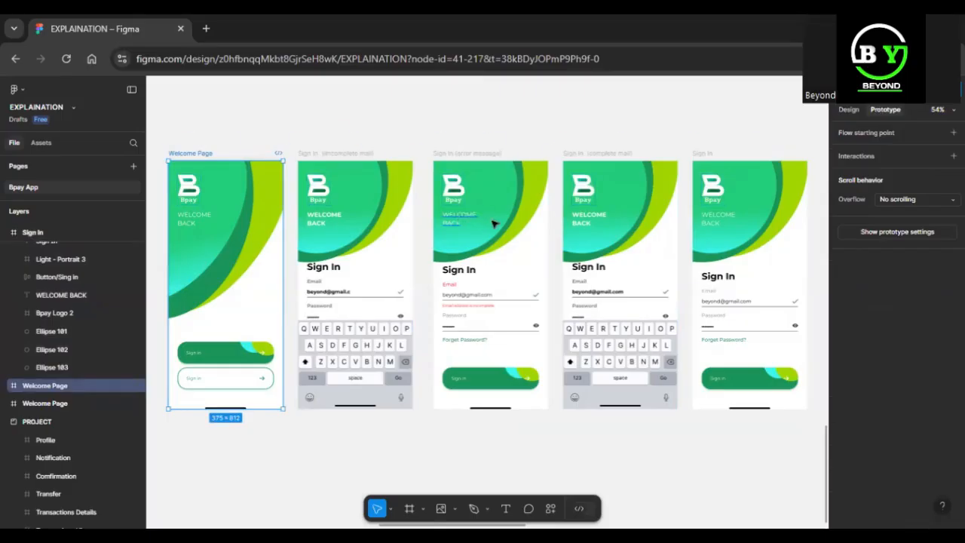
left_click(849, 111)
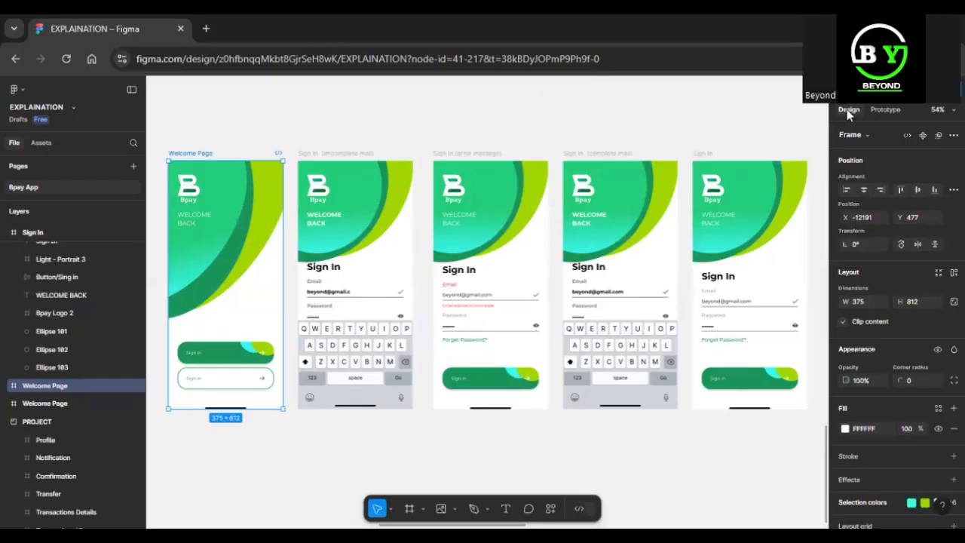
left_click(892, 110)
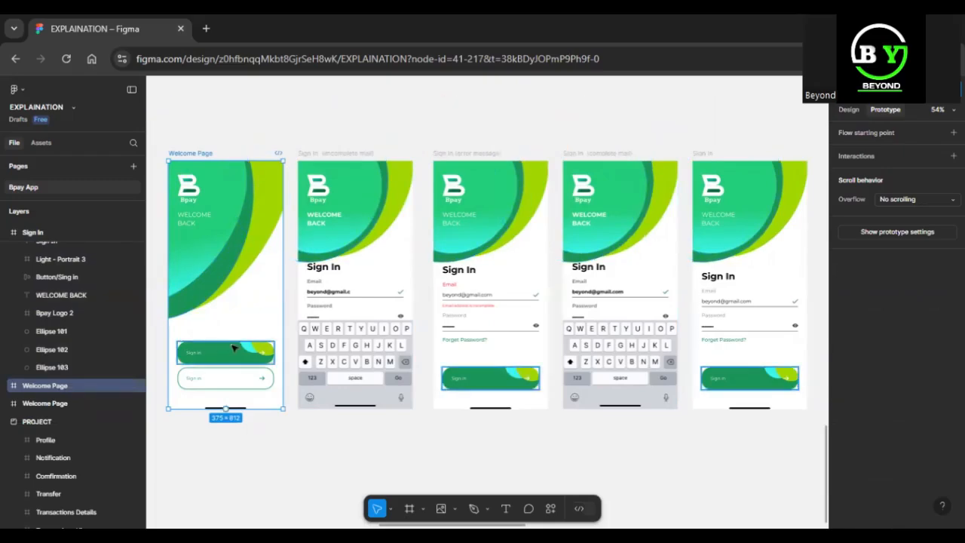
Remove a trial Welcome Page tap link, then look over each of the five sign-in screens
left_click_drag(283, 285, 302, 288)
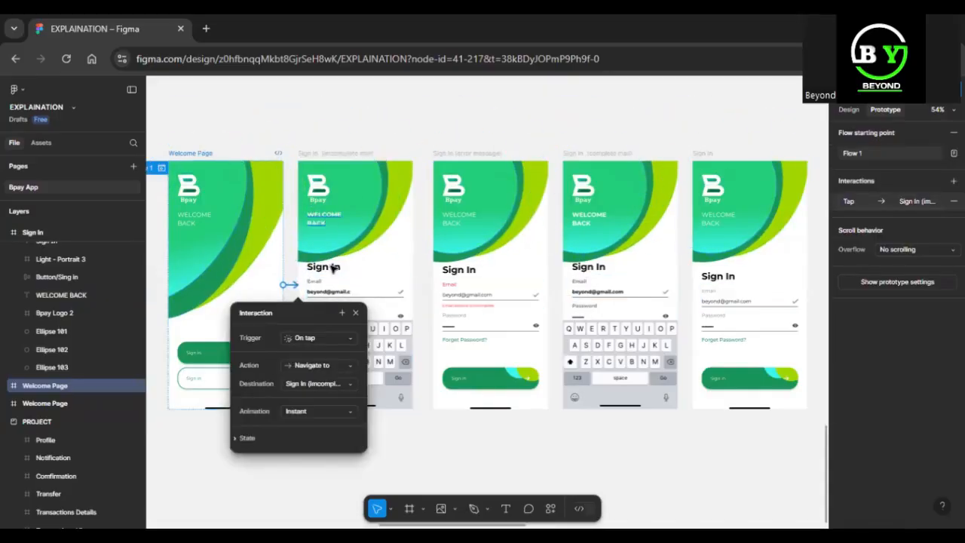
left_click(323, 338)
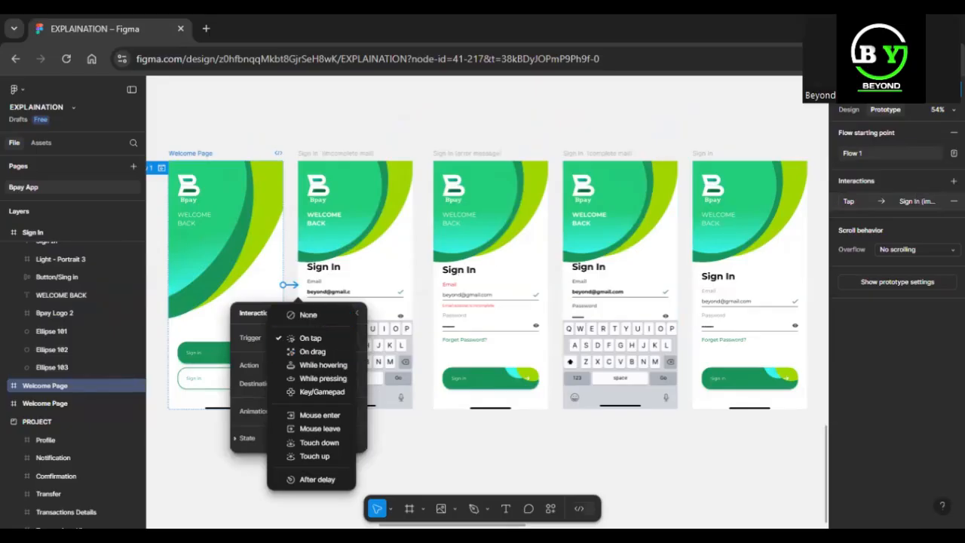
key("Escape")
left_click(954, 200)
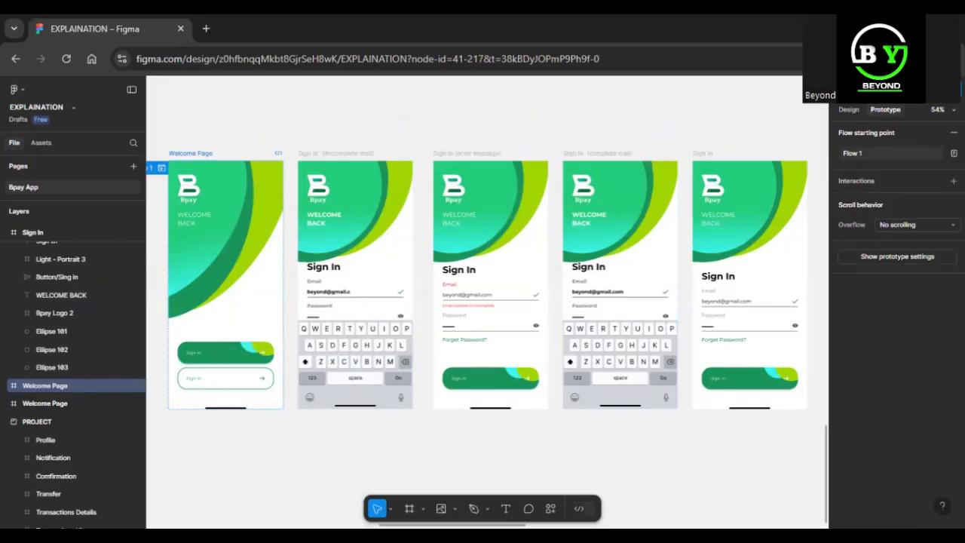
left_click(200, 155)
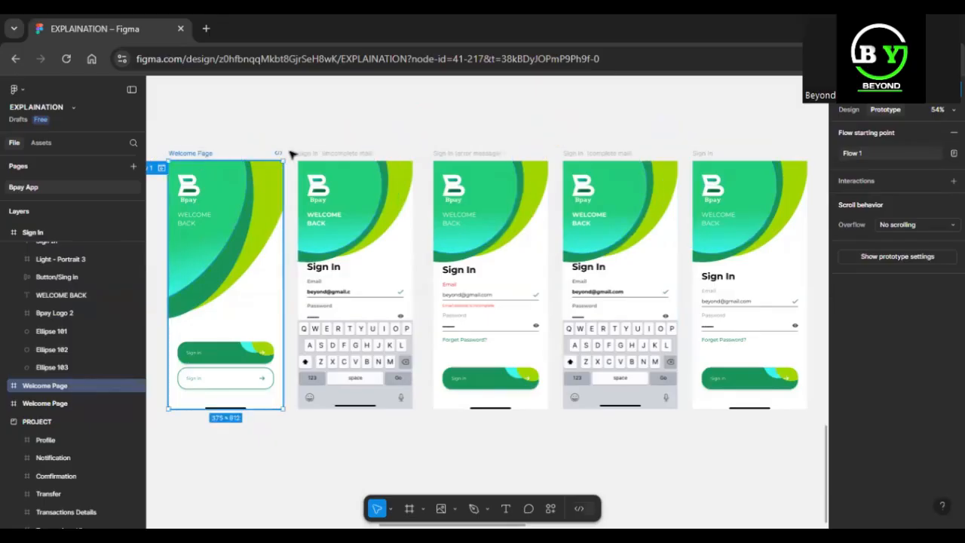
left_click(348, 154)
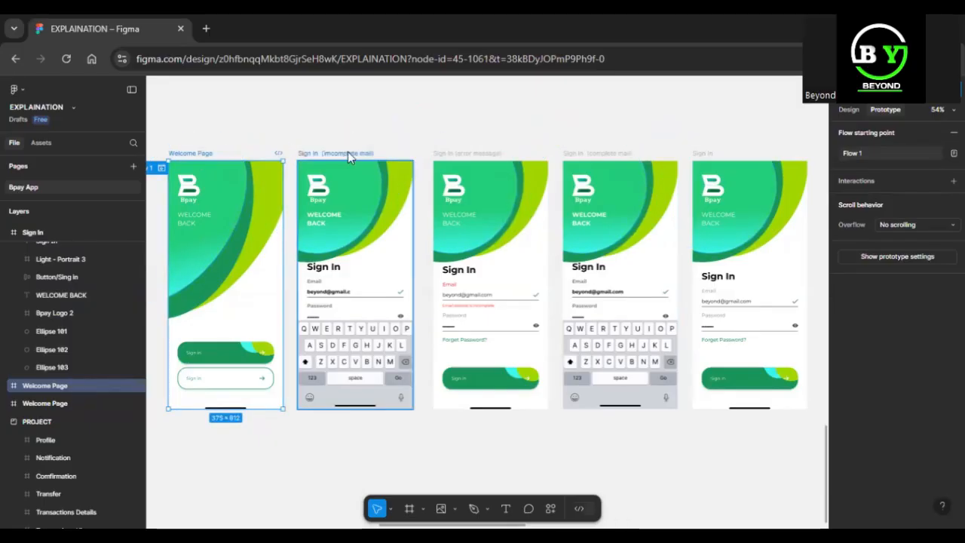
left_click(515, 154)
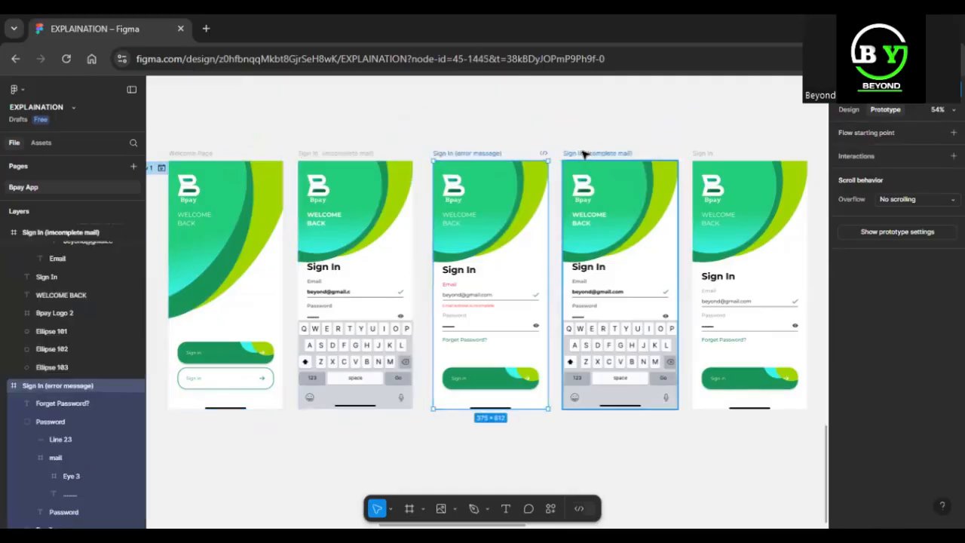
left_click(583, 154)
left_click(699, 153)
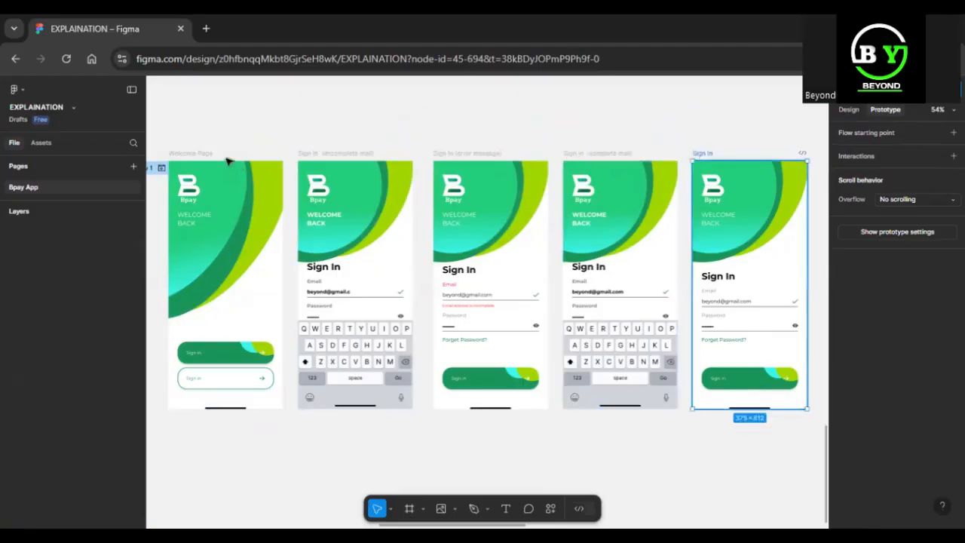
left_click(217, 158)
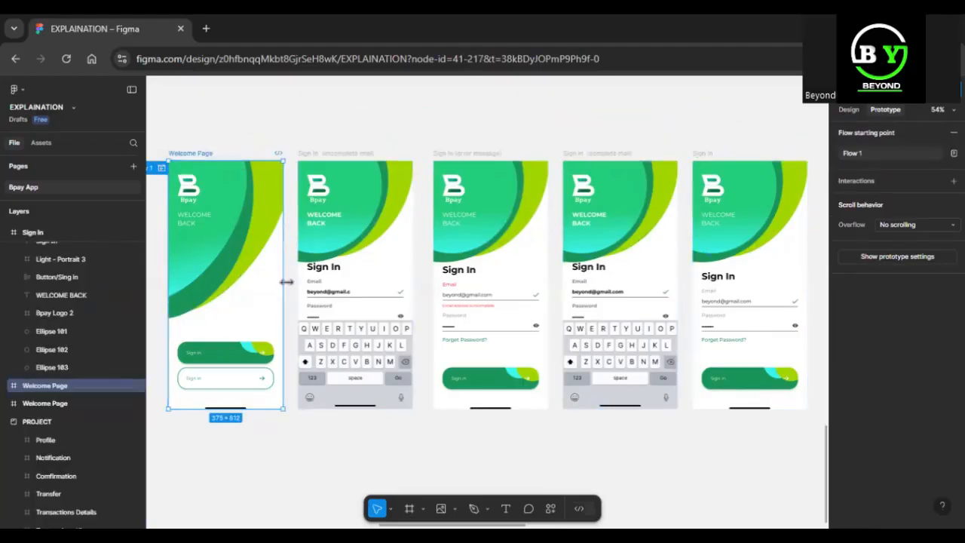
Link the Welcome Page to Sign In (incomplete mail) with On tap and Navigate to
left_click_drag(282, 285, 307, 289)
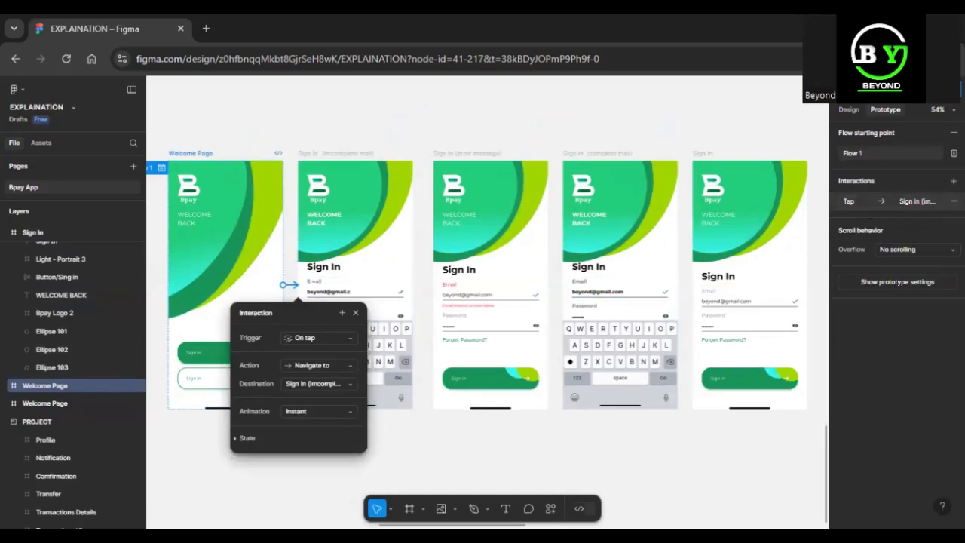
left_click(954, 201)
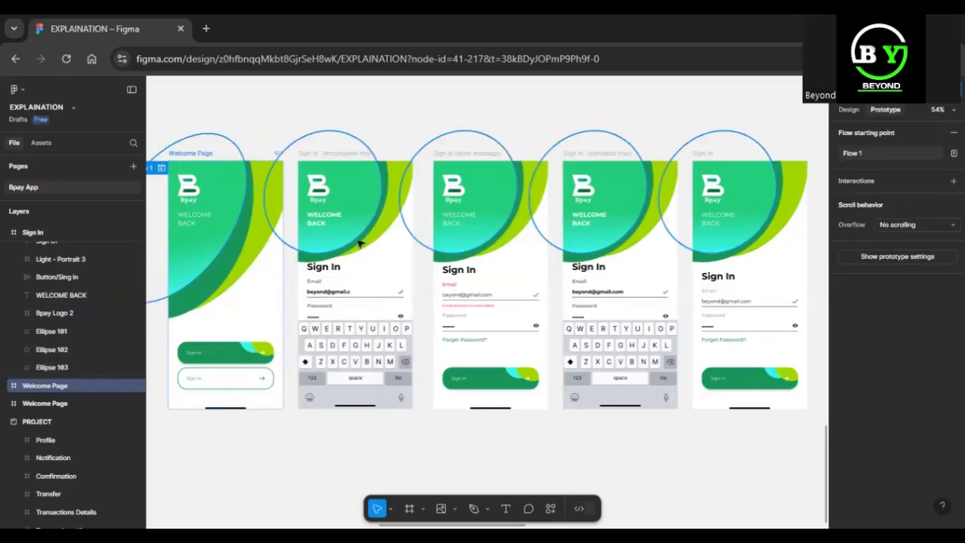
left_click_drag(282, 285, 375, 289)
left_click(328, 337)
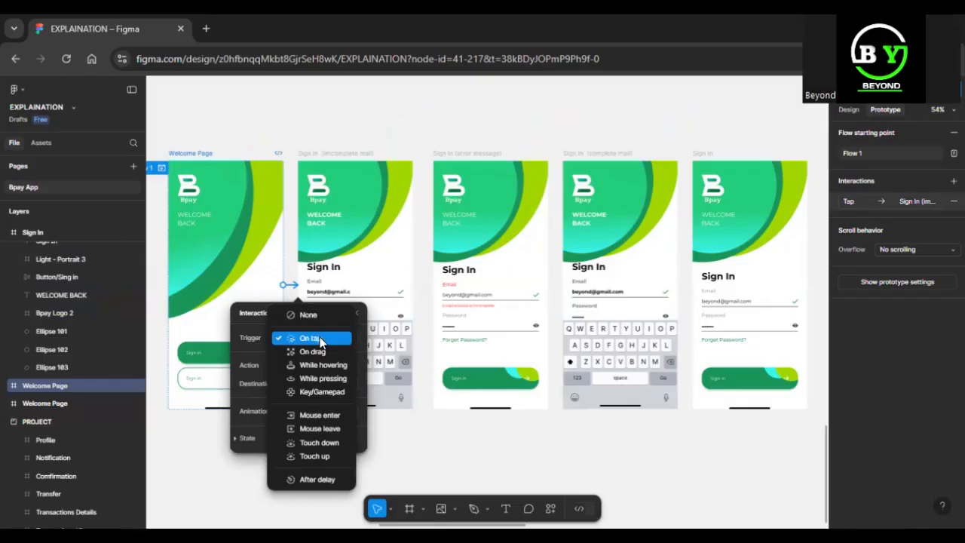
left_click(324, 338)
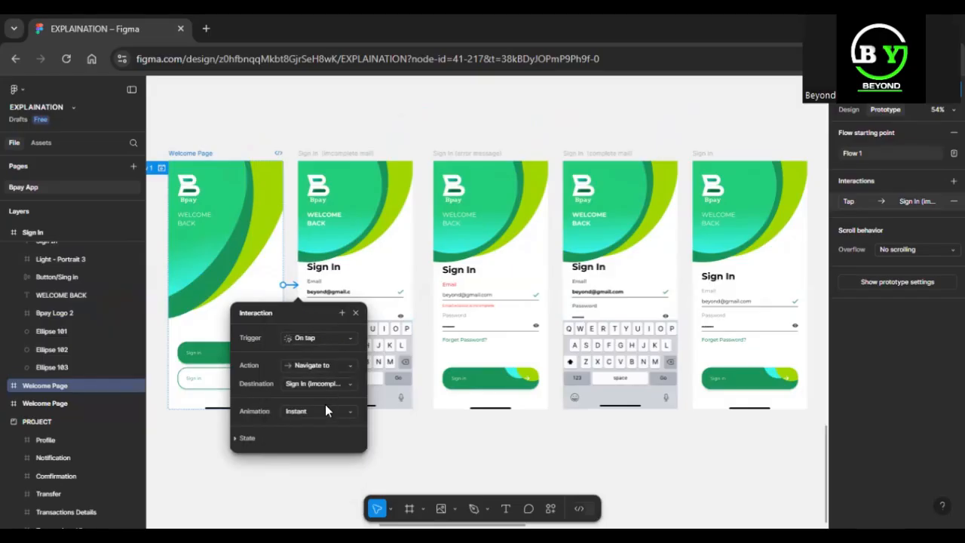
left_click(414, 266)
Connect Sign In (incomplete mail) on tap to the Sign In (error message) screen
left_click(362, 153)
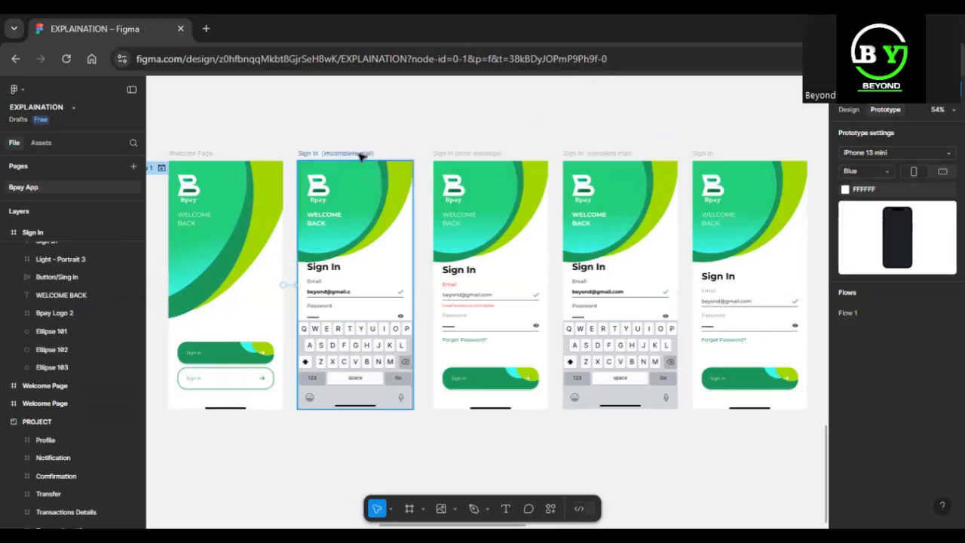
left_click(414, 281)
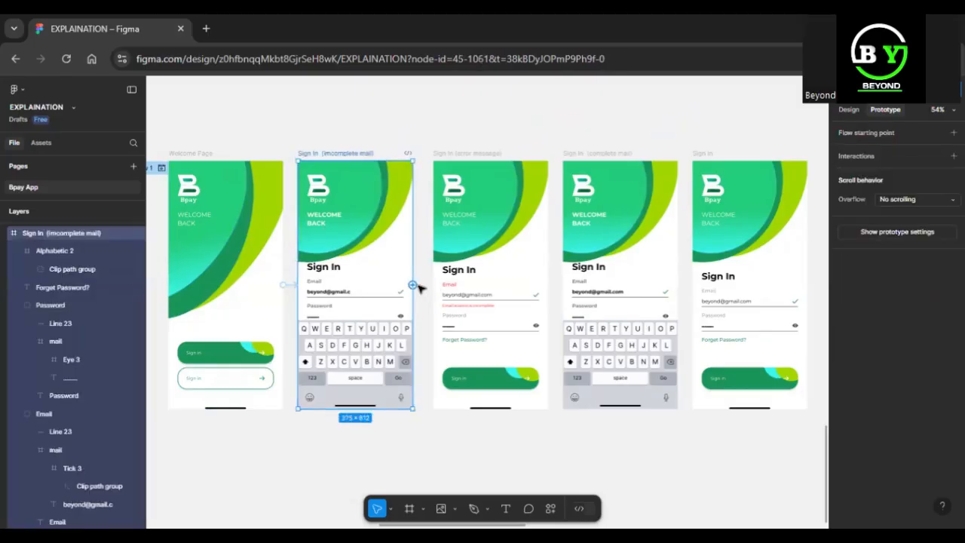
left_click_drag(414, 286, 455, 280)
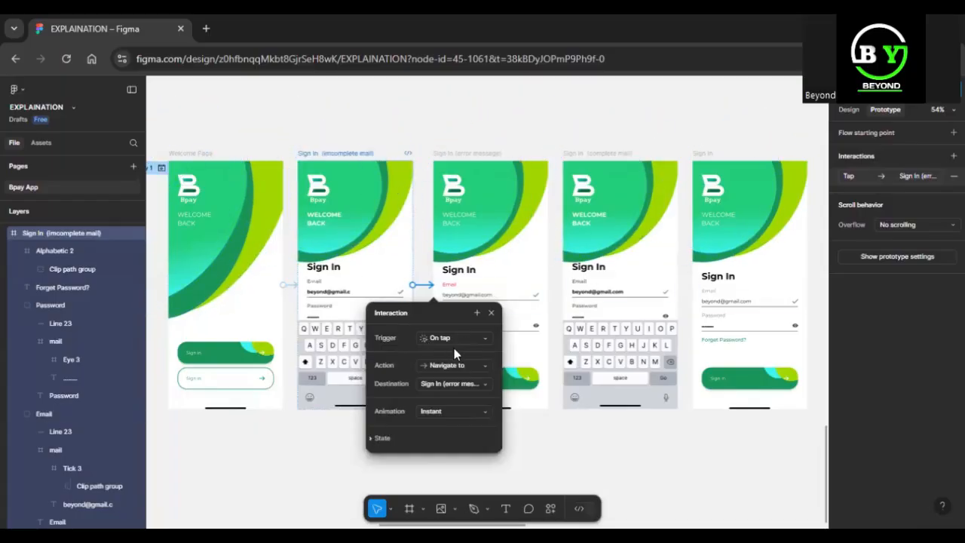
left_click(204, 151)
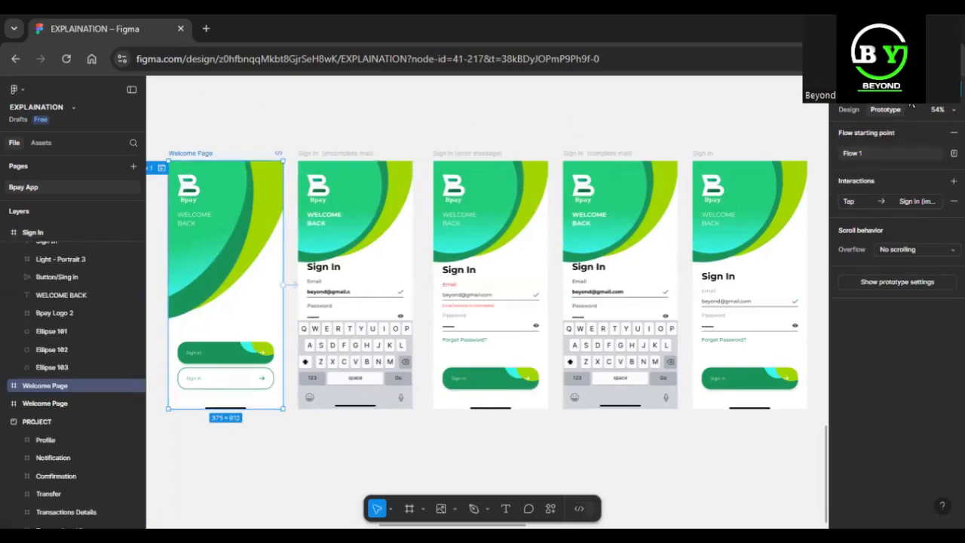
Preview Flow 1 in a browser tab, stepping from Welcome to the error screen and back
left_click(912, 89)
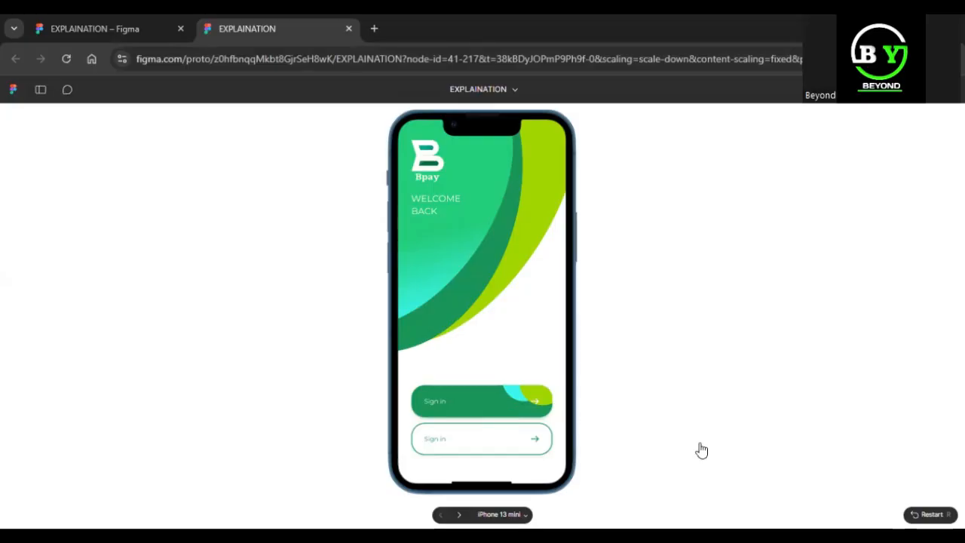
left_click(457, 392)
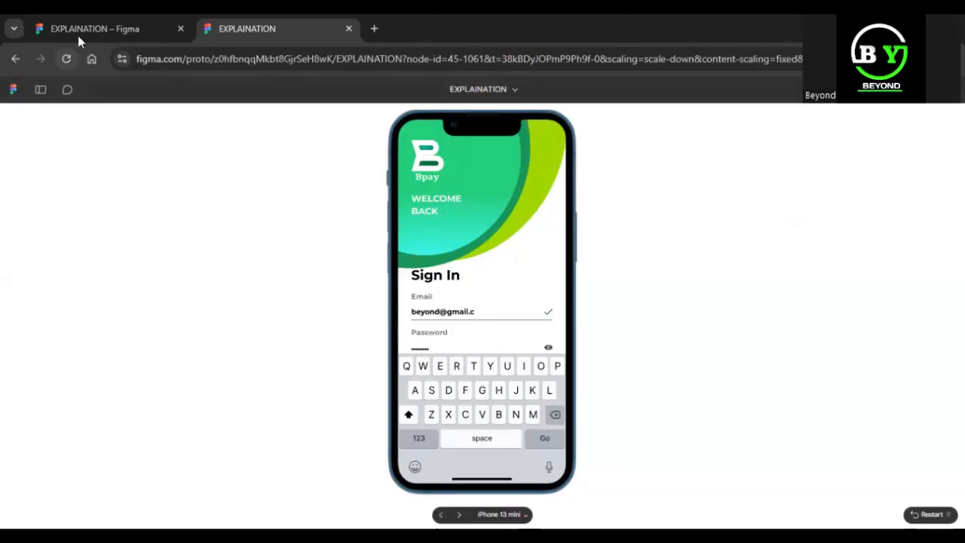
left_click(458, 514)
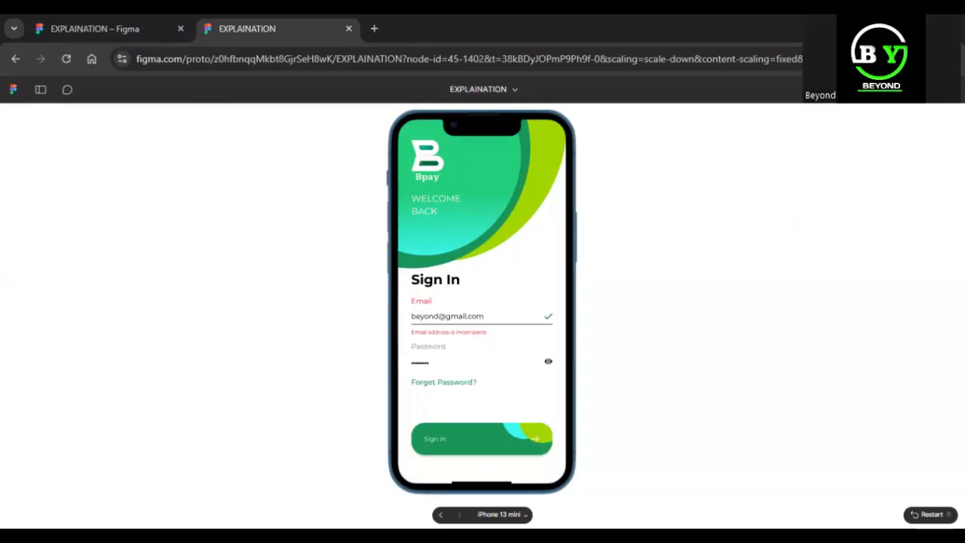
left_click(441, 515)
left_click(441, 515)
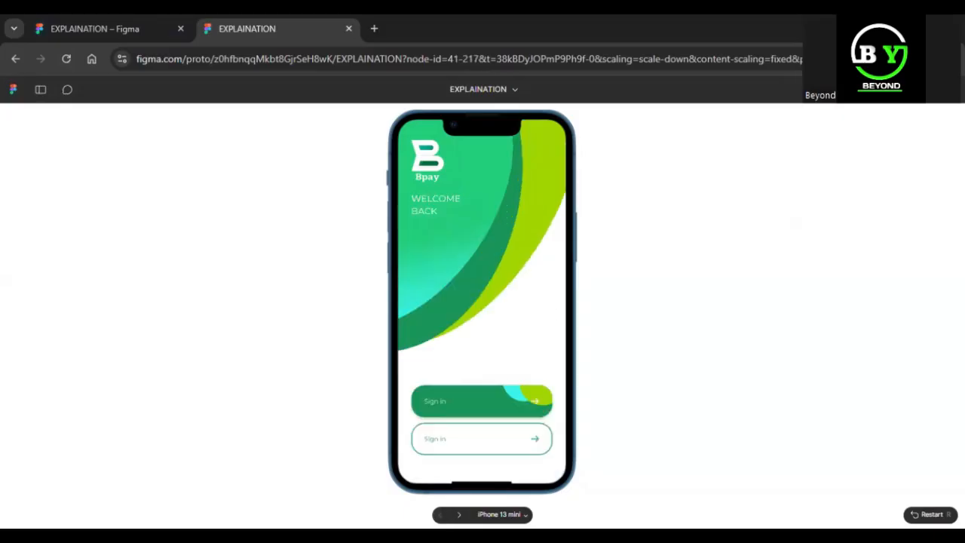
left_click(459, 514)
left_click(441, 515)
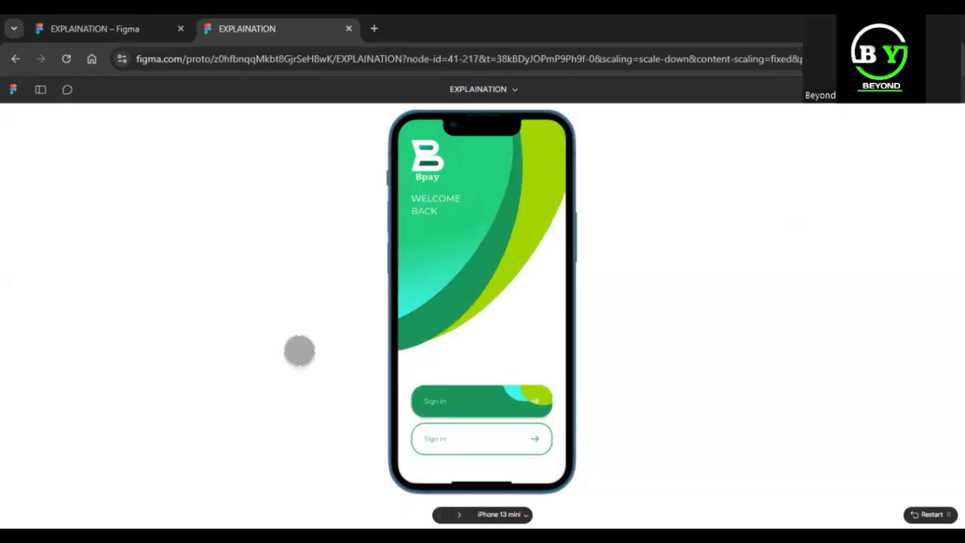
left_click(76, 34)
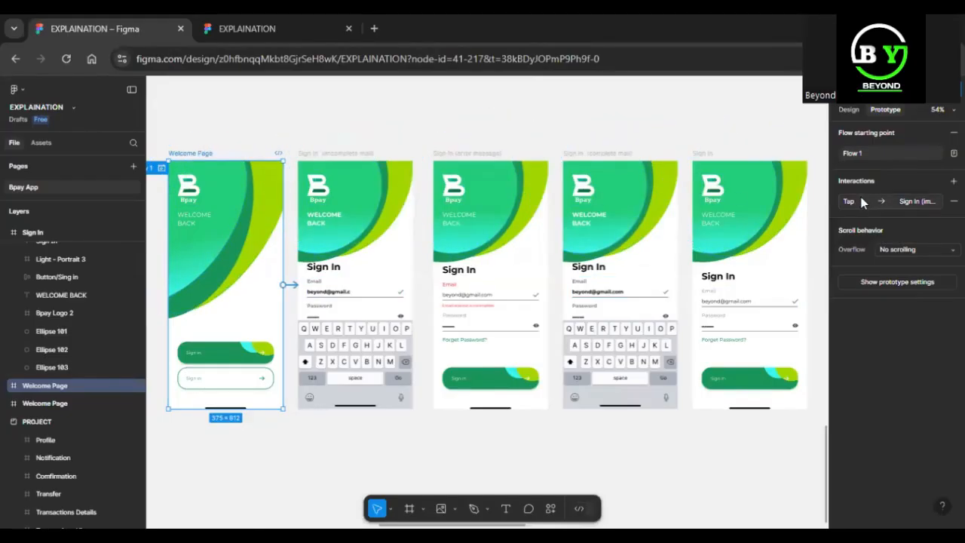
Set the Welcome Page tap transition to Smart animate with Ease out over 300ms
left_click(912, 200)
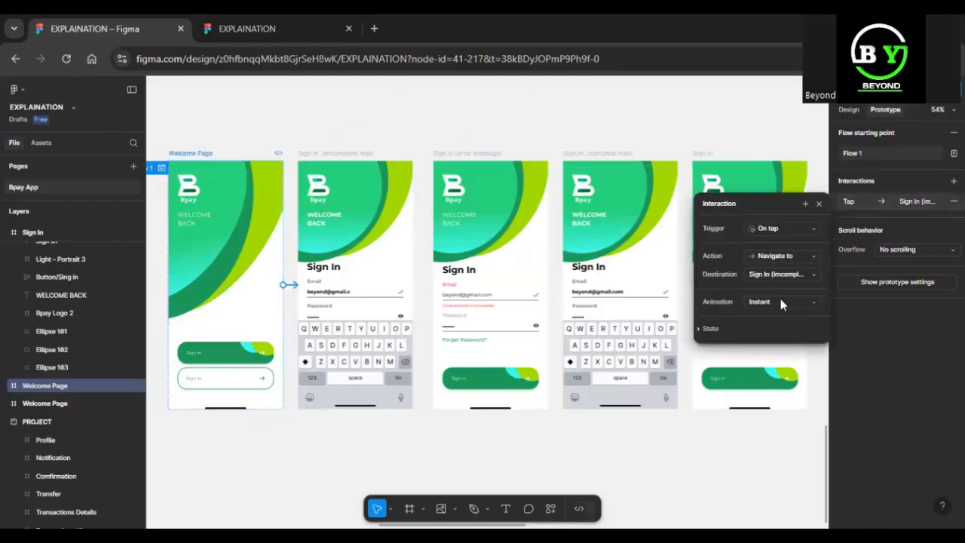
left_click(780, 303)
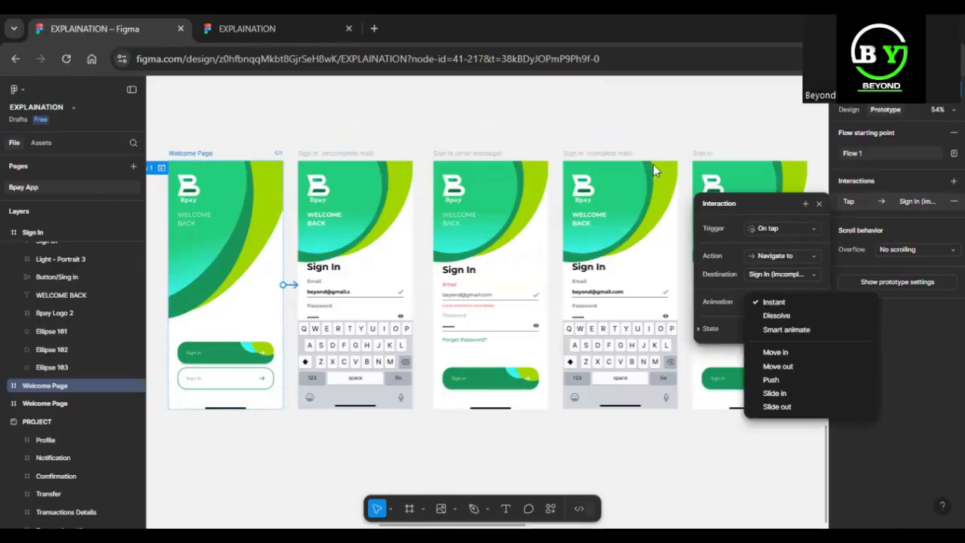
left_click(796, 329)
left_click(791, 302)
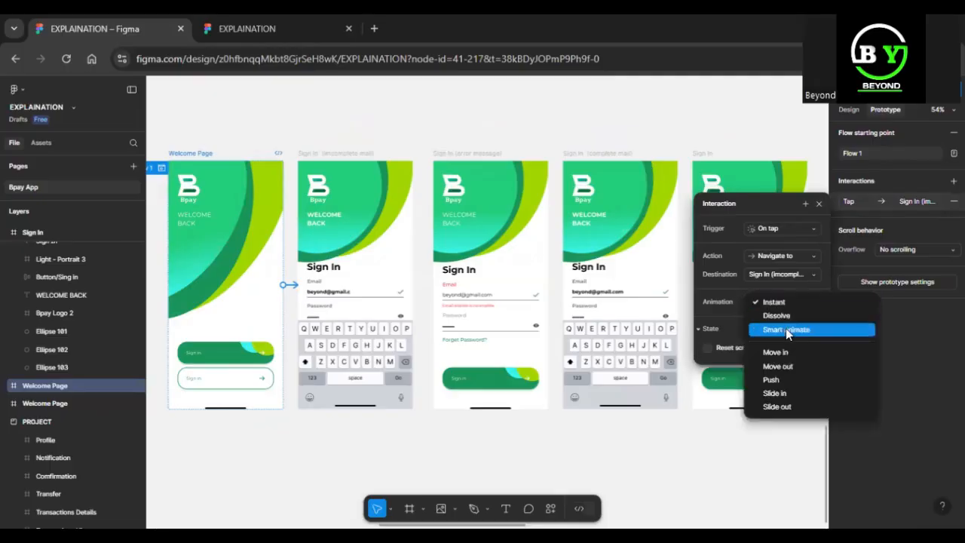
left_click(785, 330)
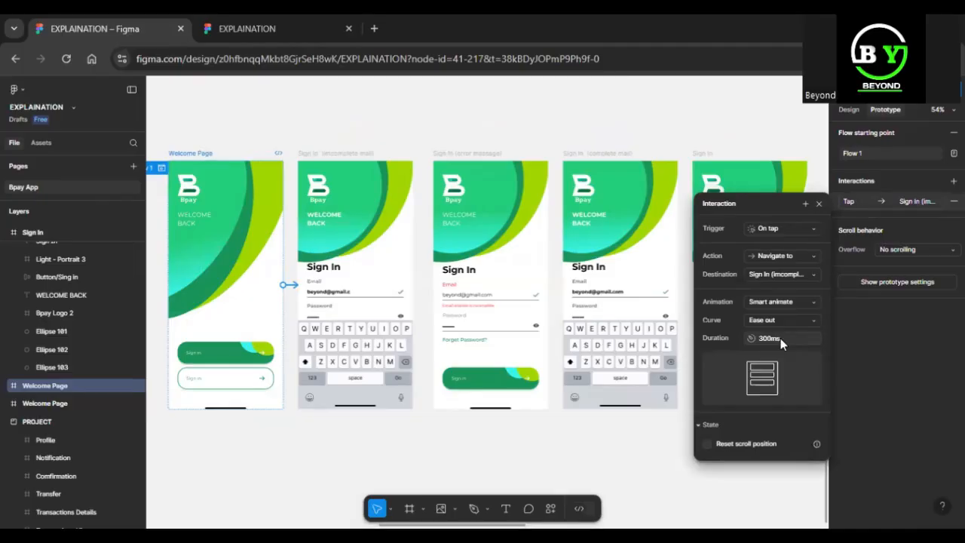
left_click(771, 338)
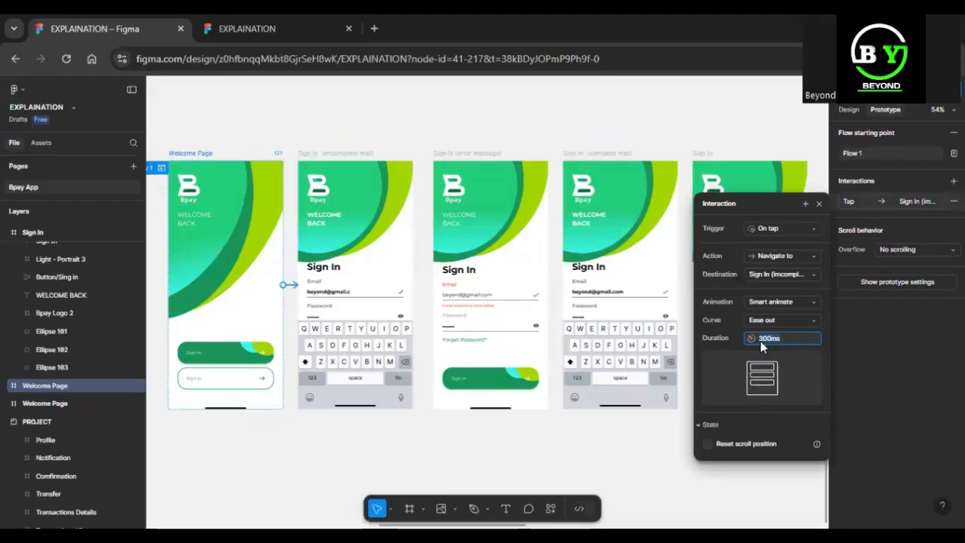
Recheck the Welcome Page tap link, then select the Sign In (incomplete mail) screen
left_click(285, 278)
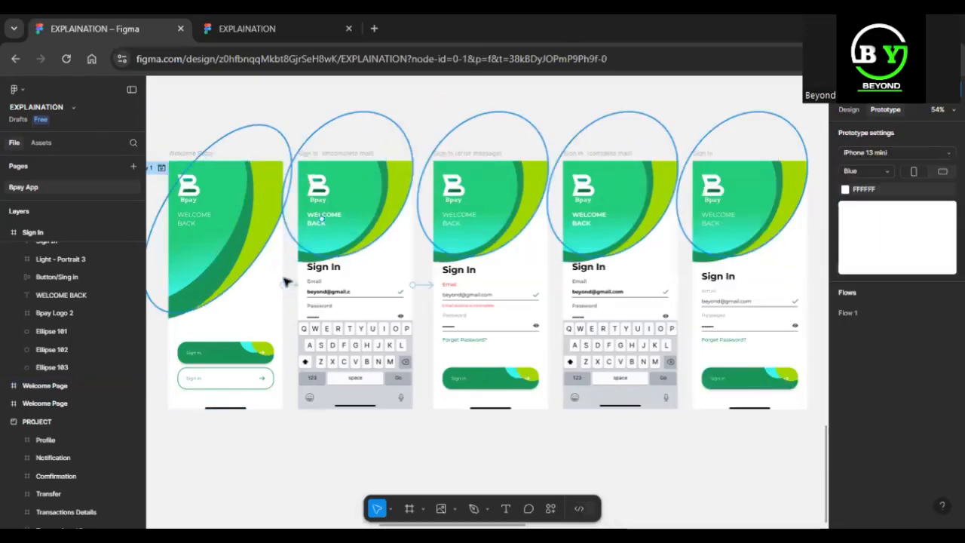
left_click(287, 282)
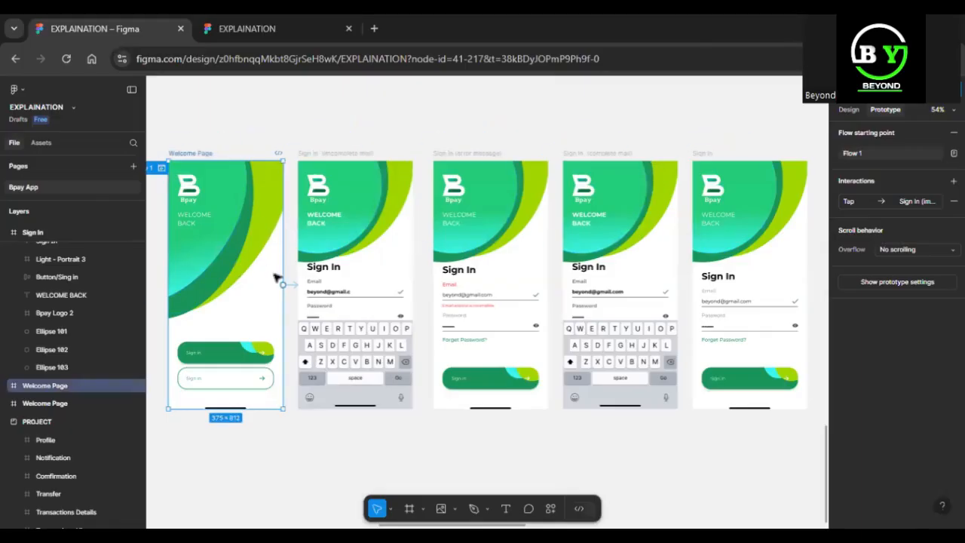
left_click(288, 284)
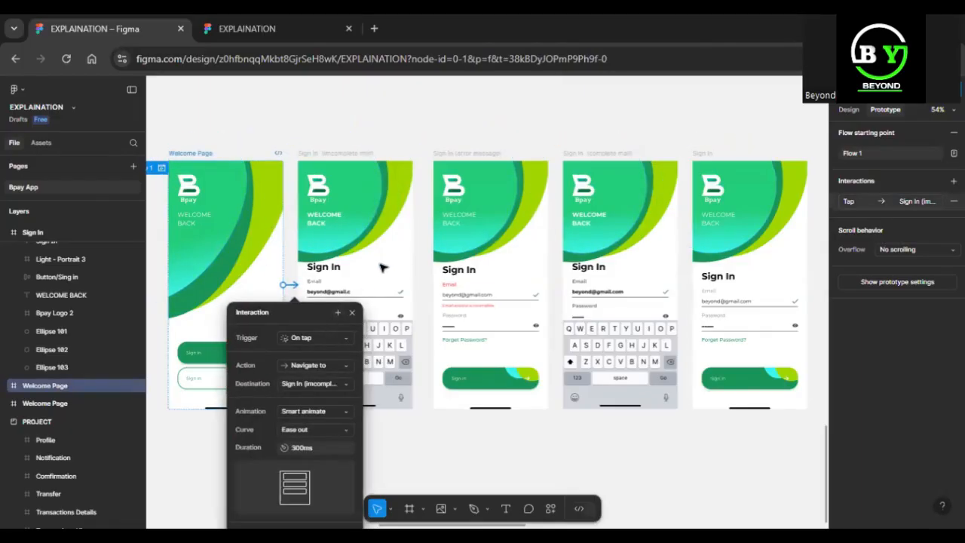
key("Escape")
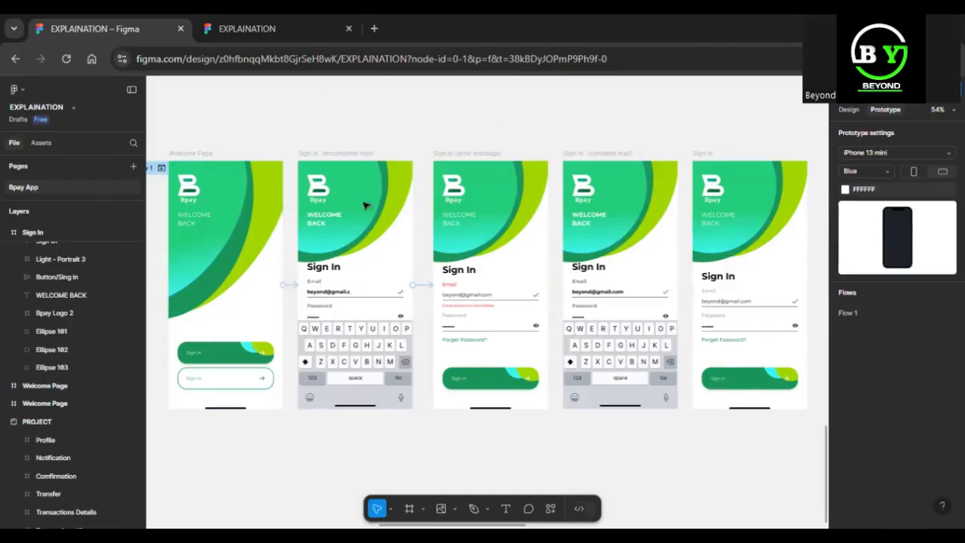
left_click(421, 285)
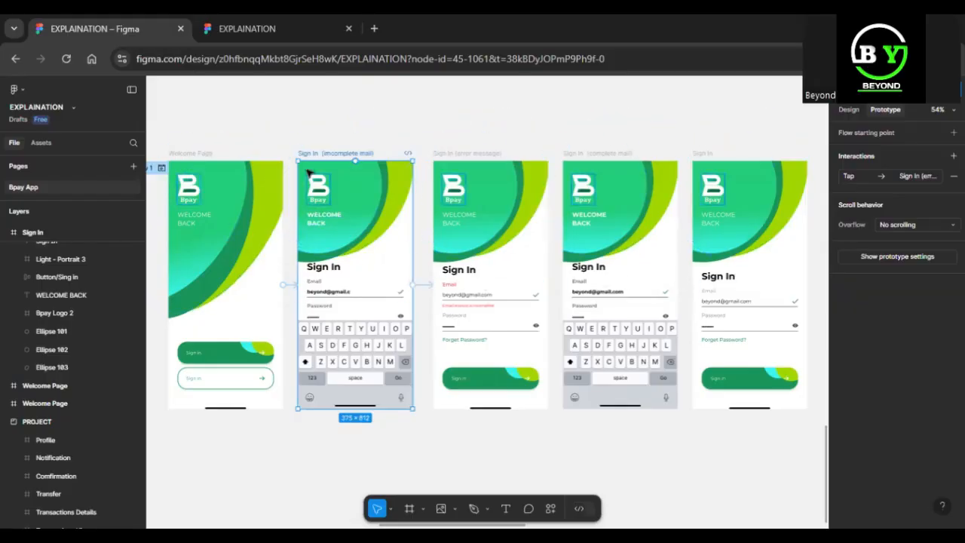
left_click(289, 286)
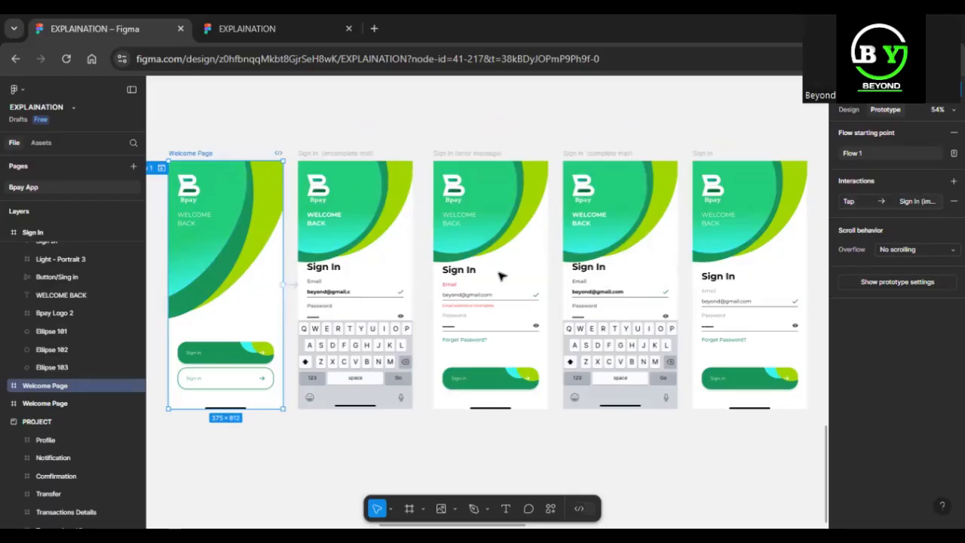
left_click(406, 287)
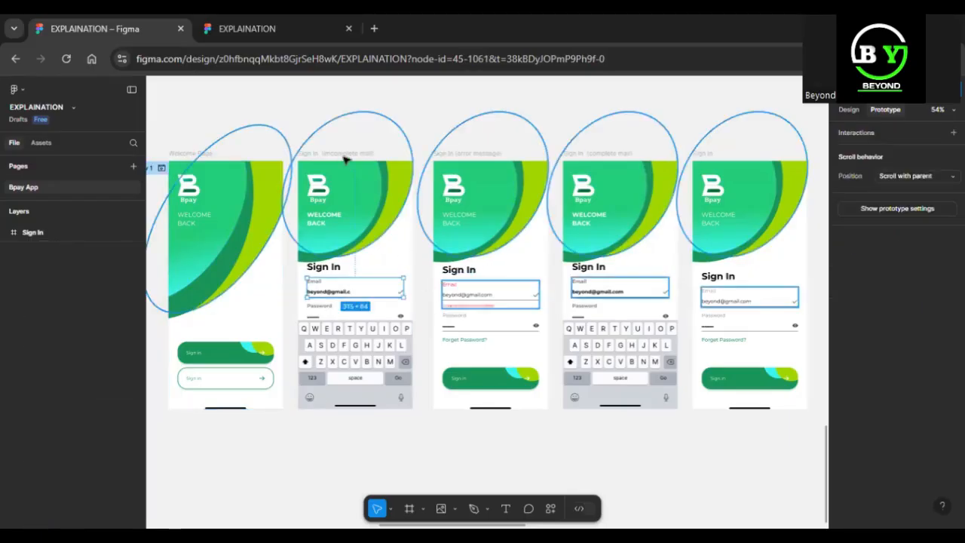
left_click(343, 155)
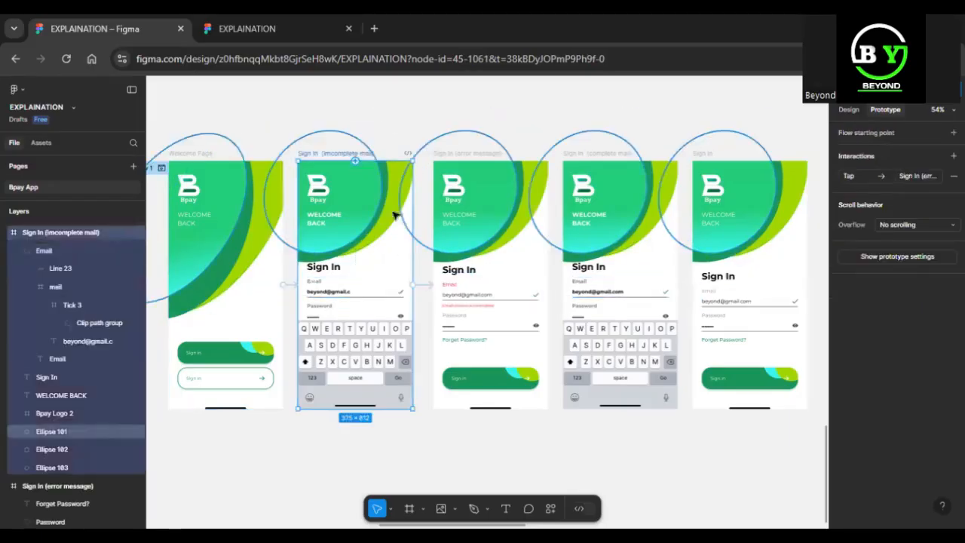
Make the incomplete-mail to error-message link use Smart animate
left_click(425, 286)
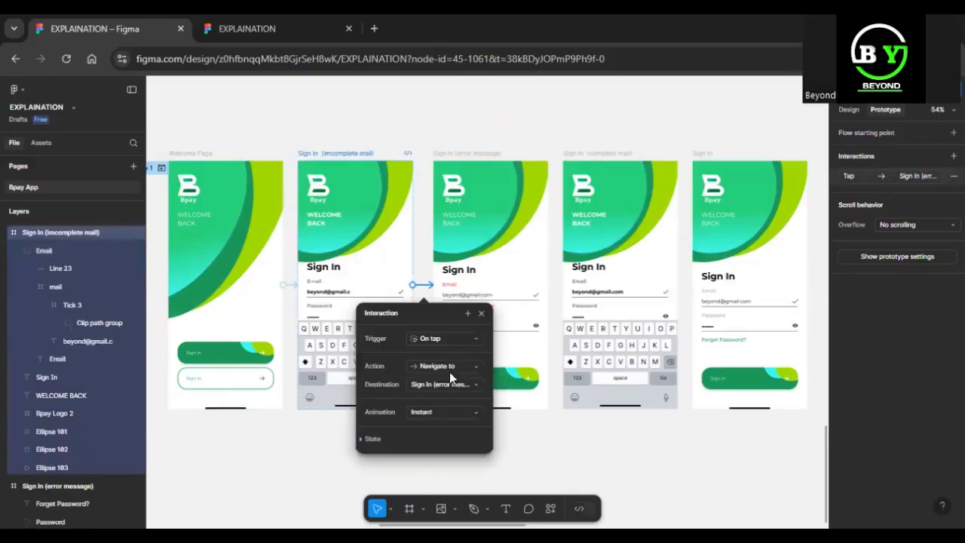
left_click(464, 412)
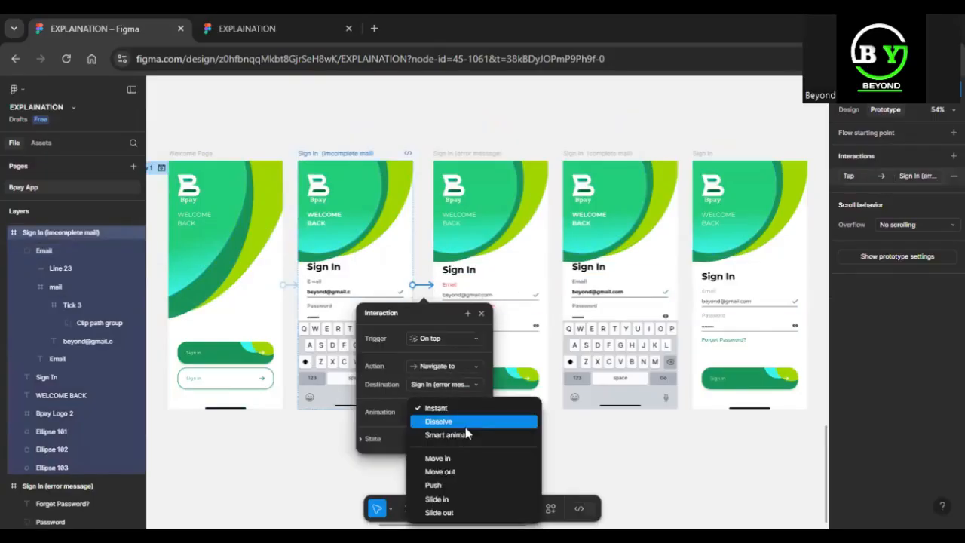
left_click(465, 433)
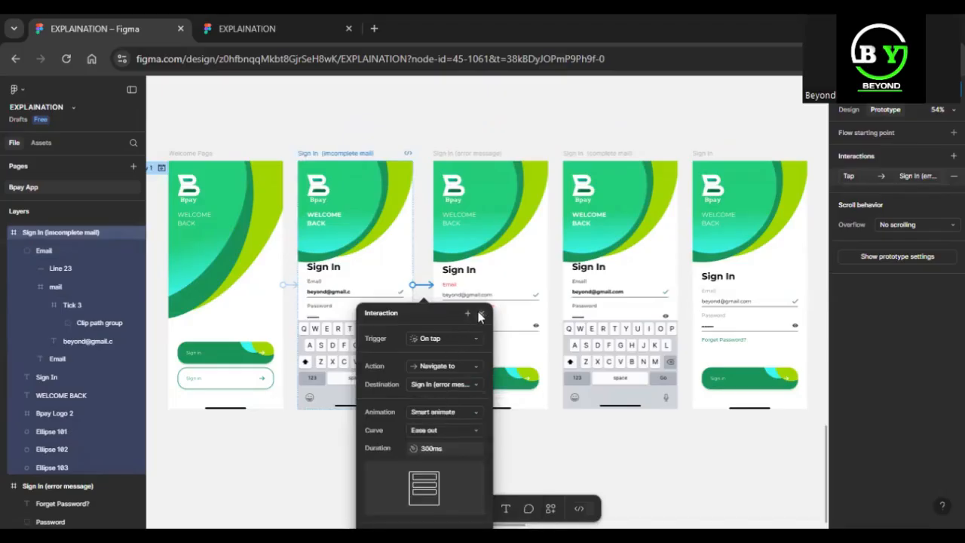
Link Sign In (error message) to Sign In (complete mail) and switch to the prototype preview
left_click(500, 162)
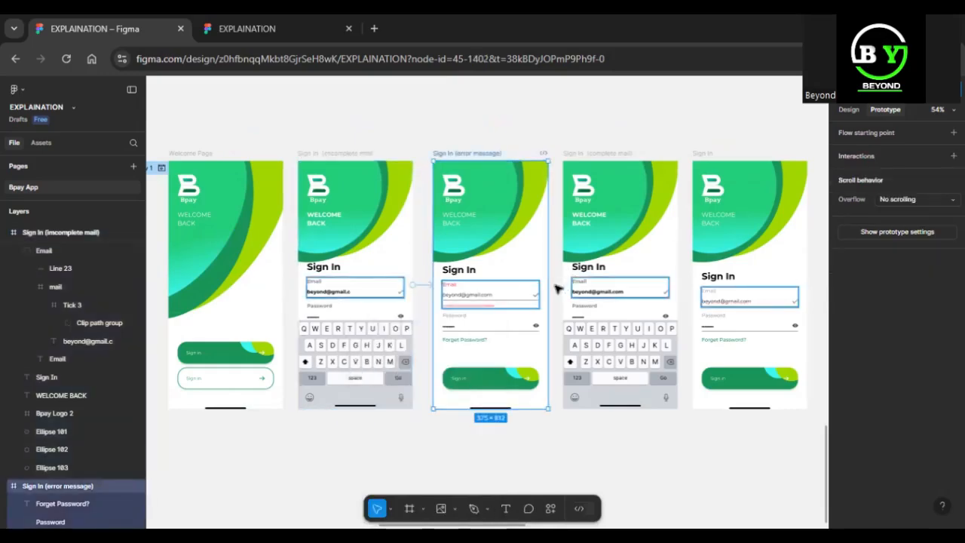
left_click_drag(551, 284, 572, 290)
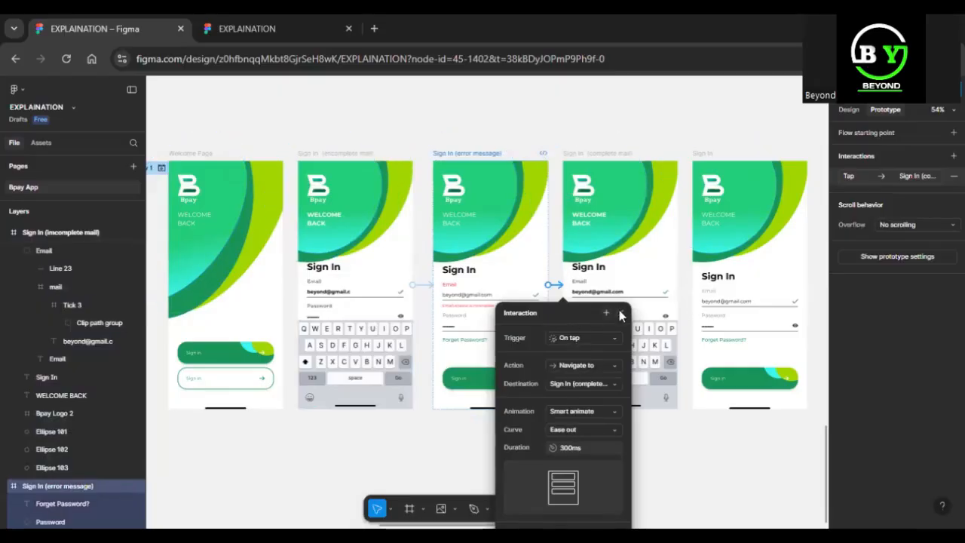
left_click(246, 29)
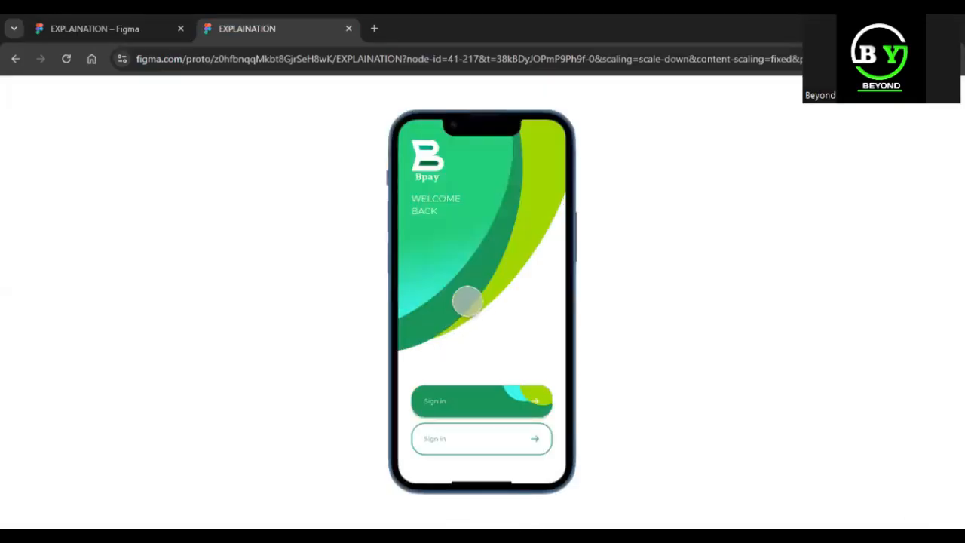
Play the prototype through the incomplete-email error and complete-mail screens, restarting with R
left_click(510, 390)
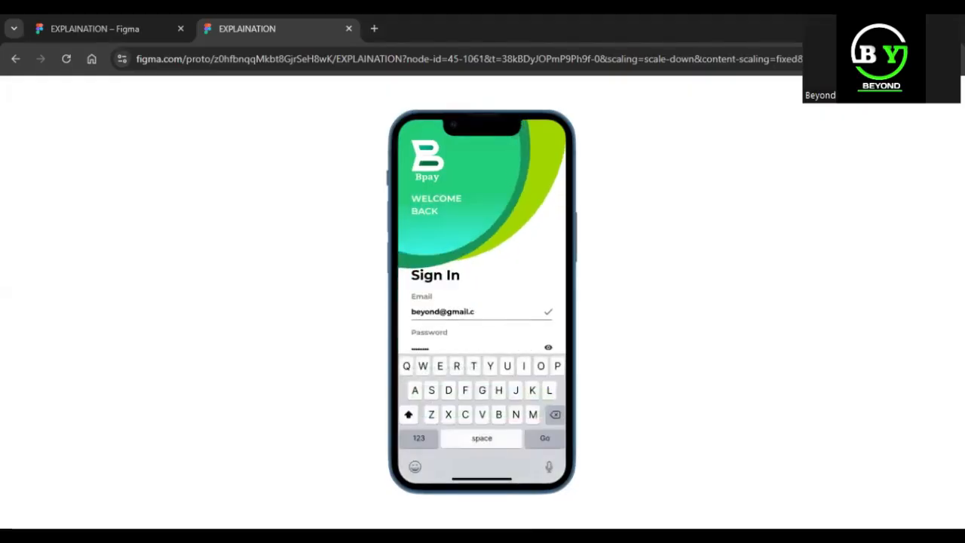
key("r")
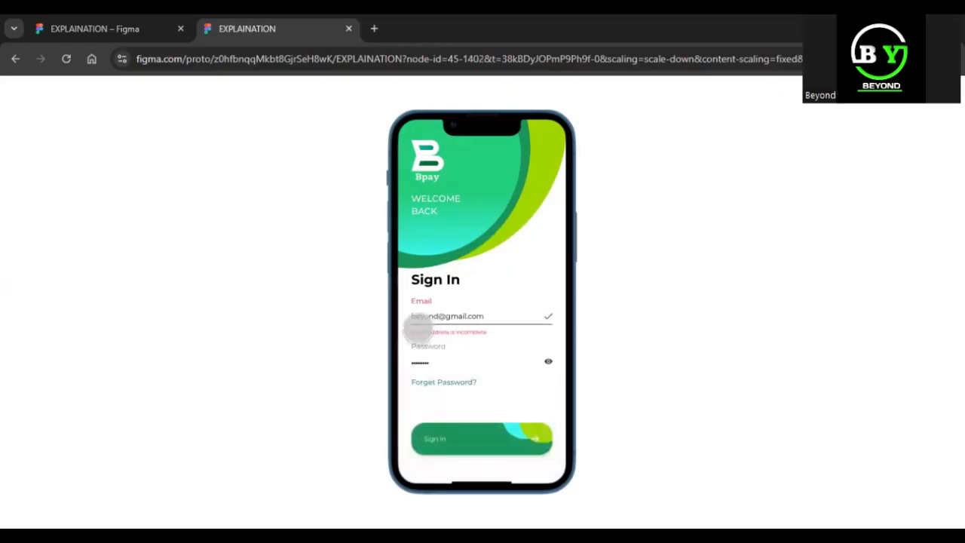
left_click(418, 328)
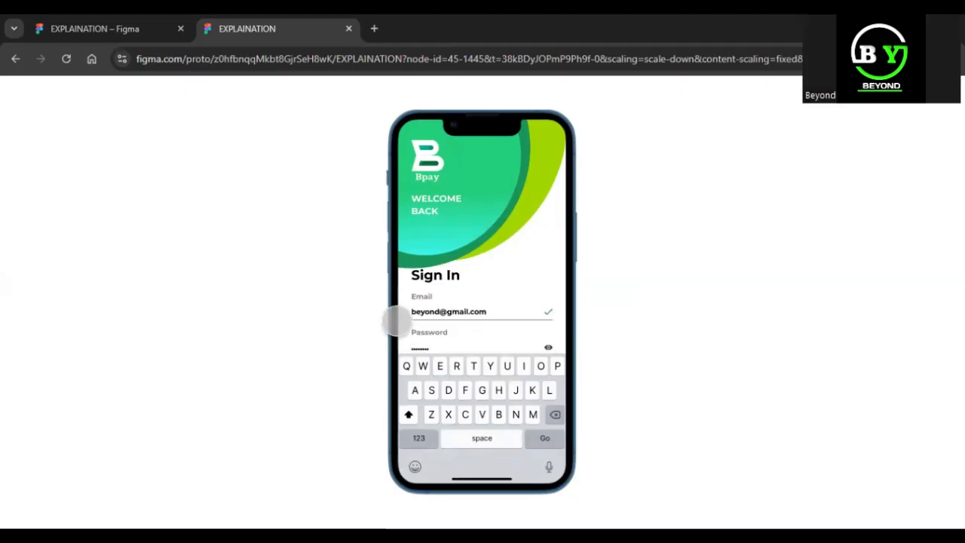
key("r")
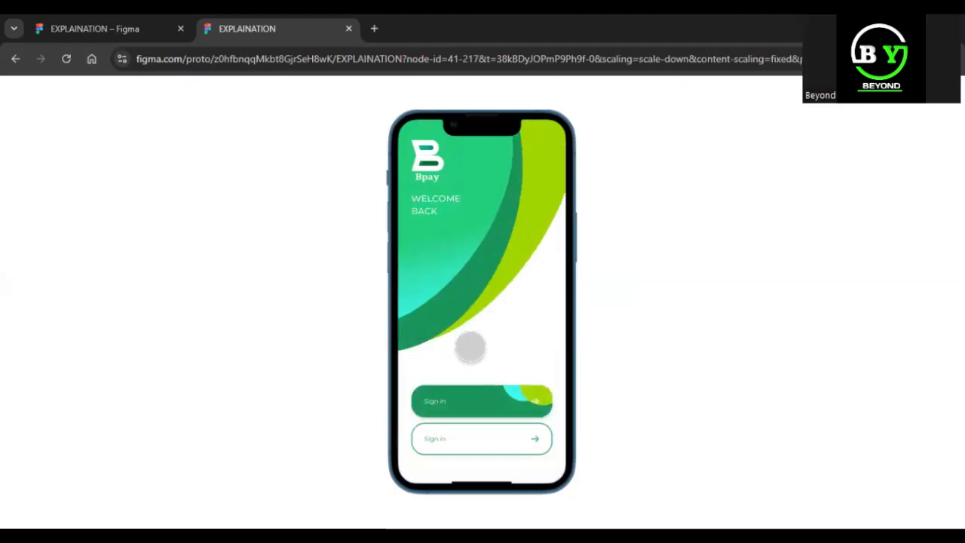
left_click(555, 343)
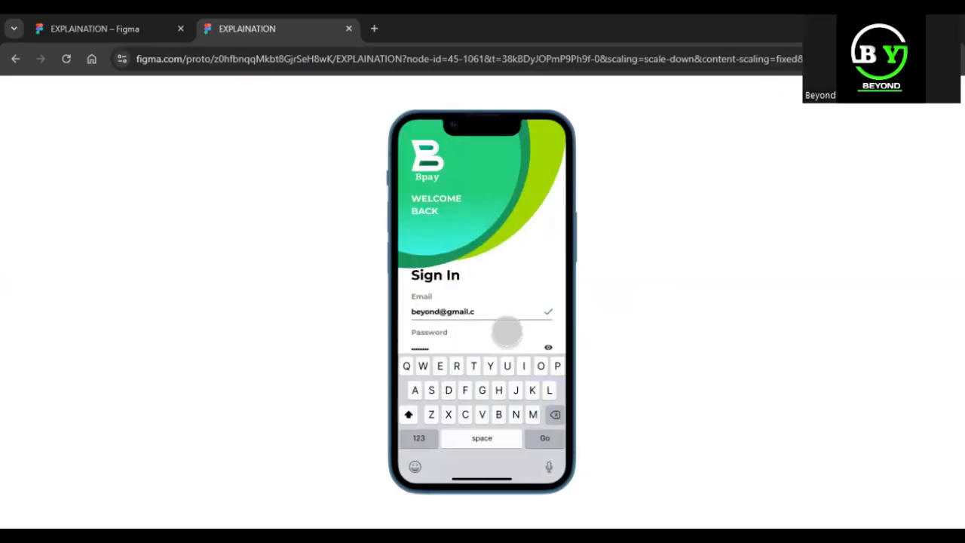
left_click(555, 329)
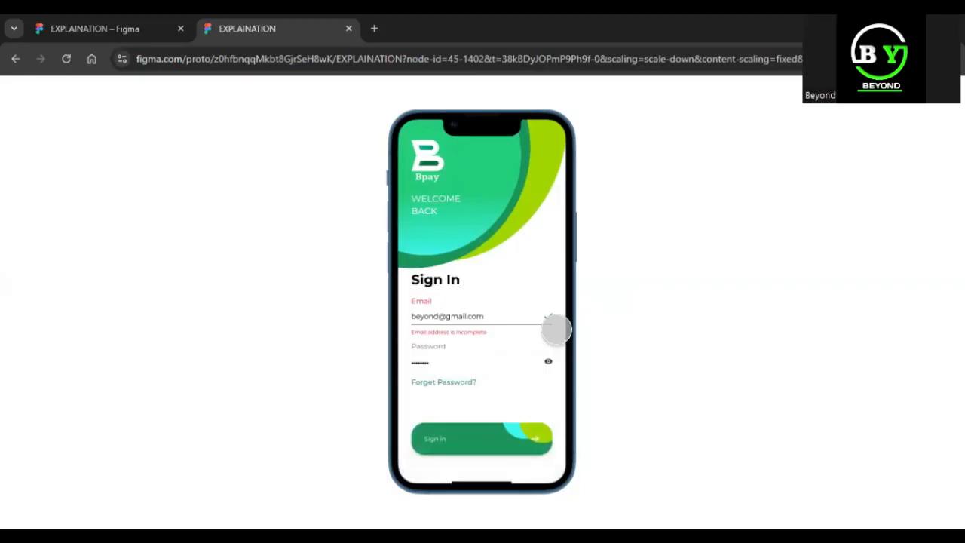
left_click(557, 329)
left_click(530, 324)
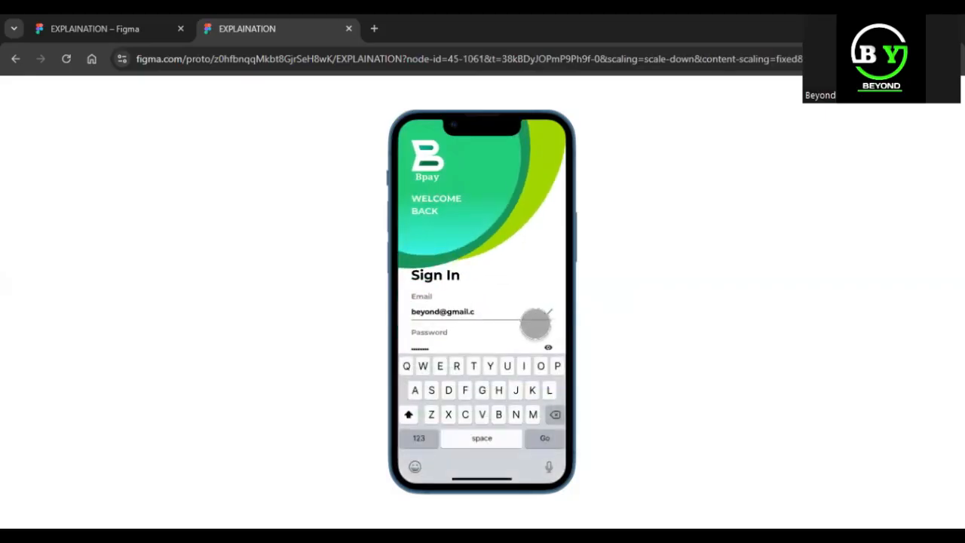
left_click(541, 324)
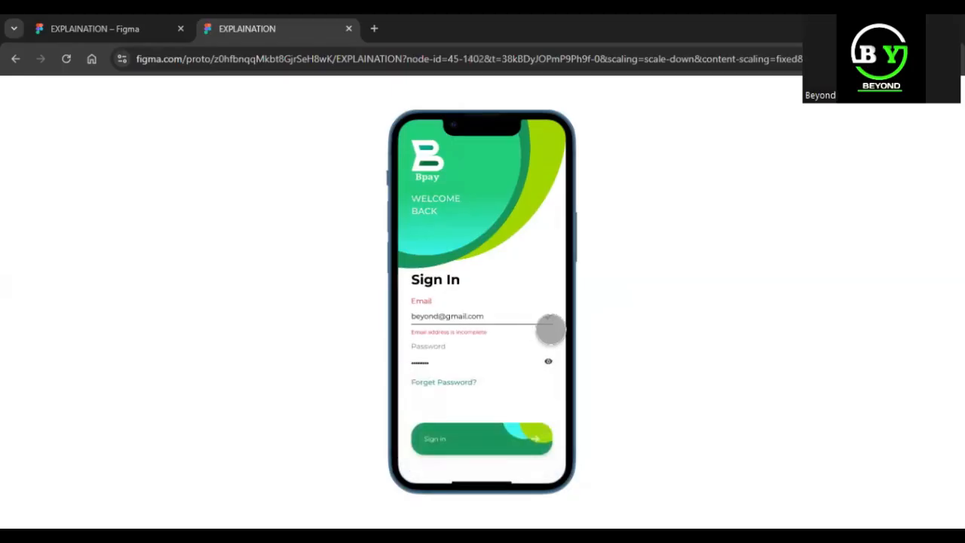
left_click(550, 328)
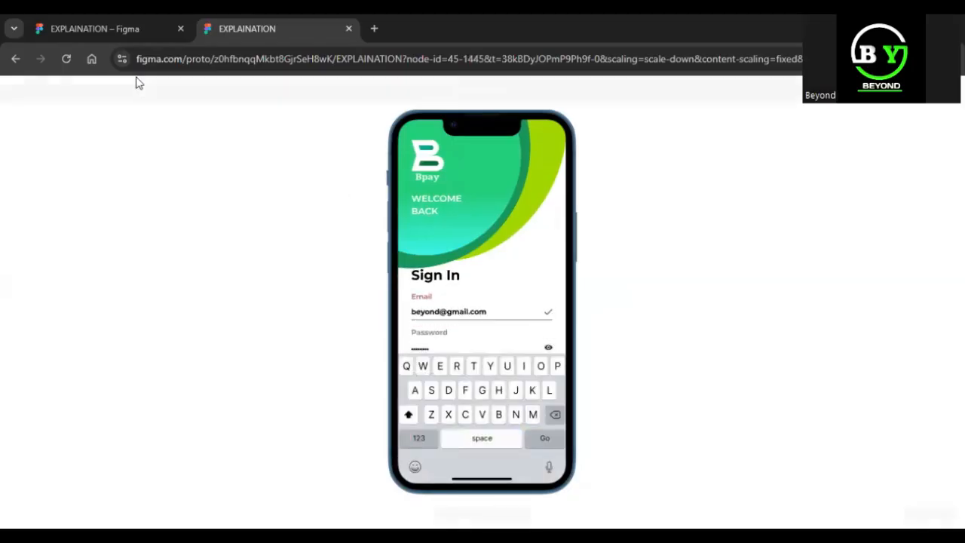
left_click(108, 28)
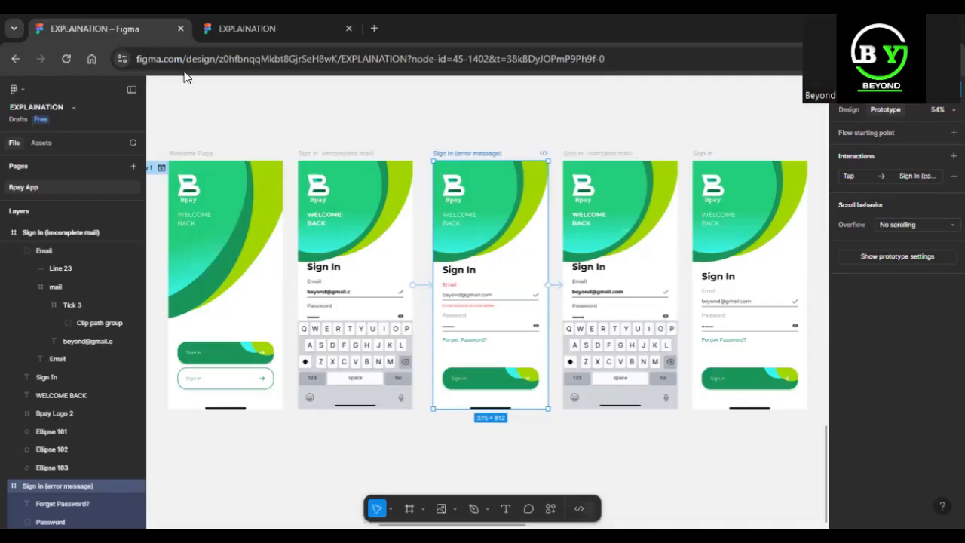
Marquee-select the five Flow 1 frames and pan around to review their tap links
left_click(228, 124)
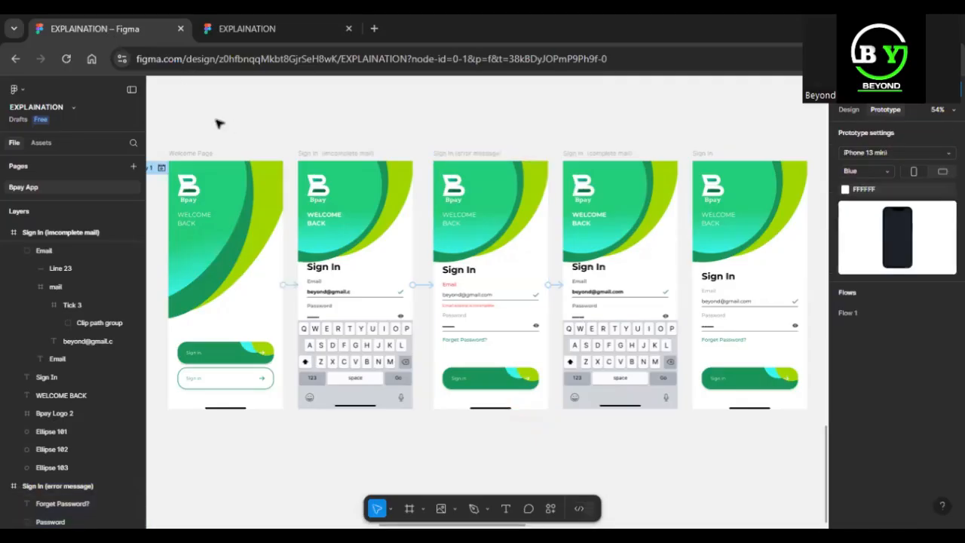
key("minus")
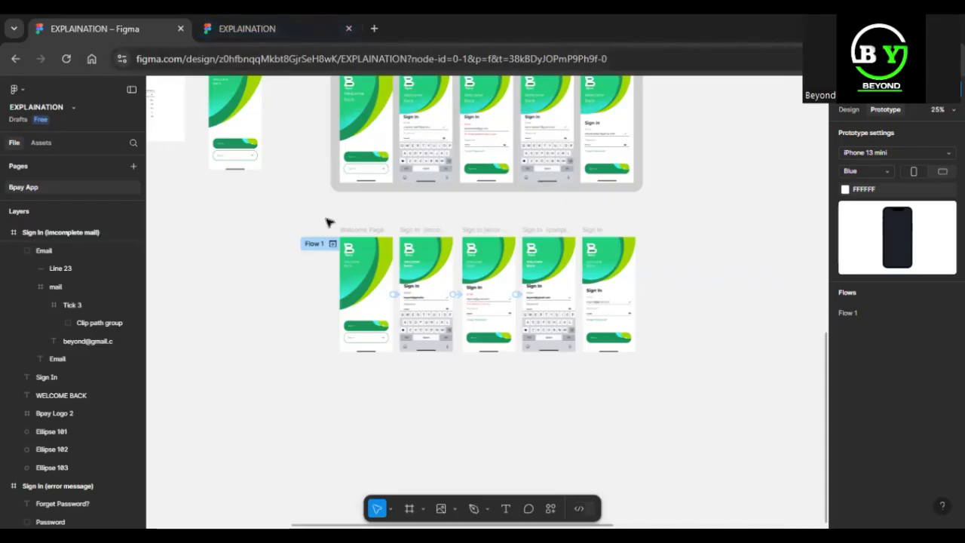
left_click_drag(621, 240, 653, 390)
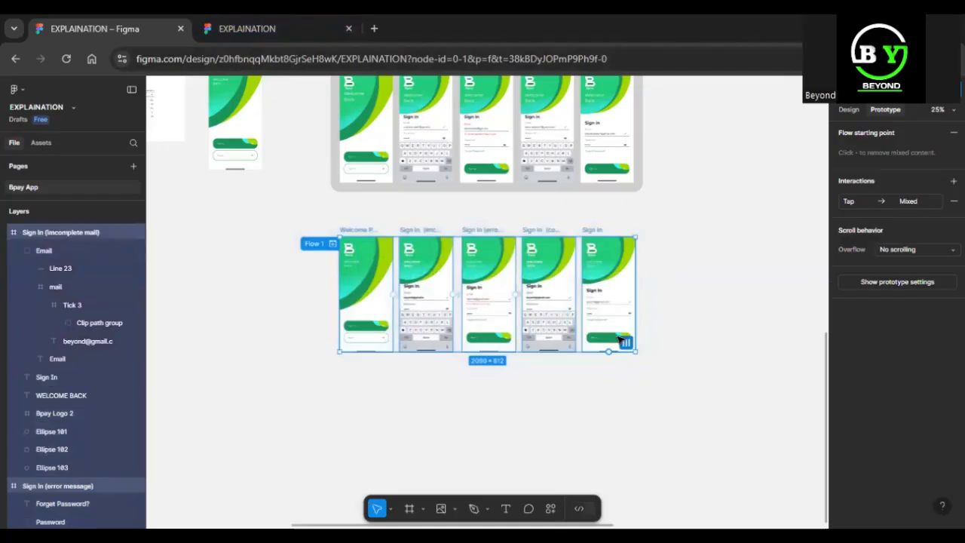
scroll(626, 341, "up", 2)
scroll(620, 340, "up", 3)
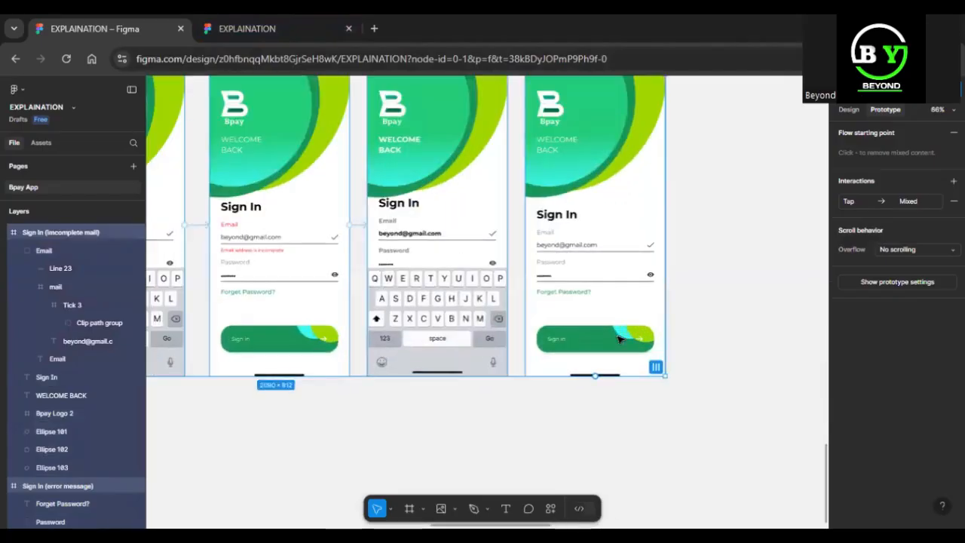
scroll(620, 340, "down", 1)
scroll(620, 340, "left", 3)
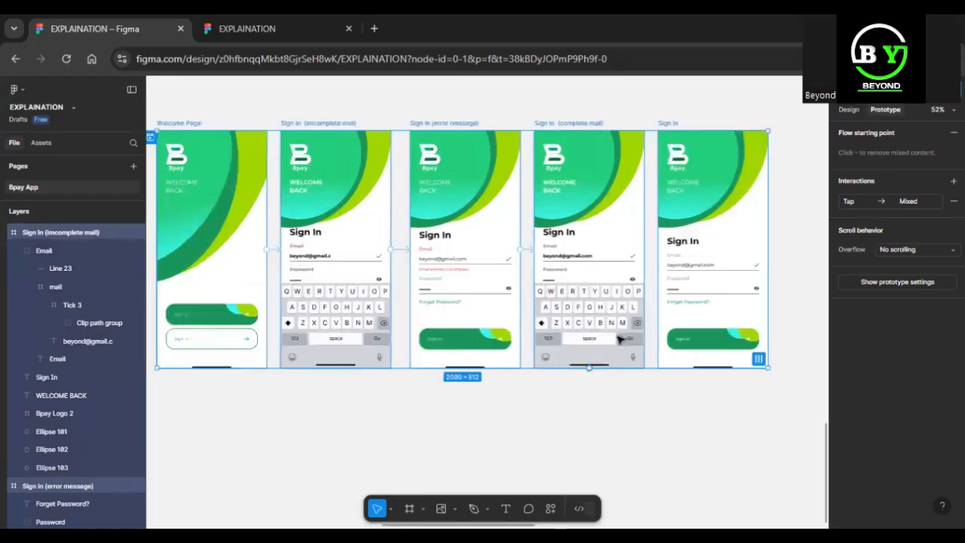
scroll(620, 340, "right", 5)
scroll(620, 340, "left", 10)
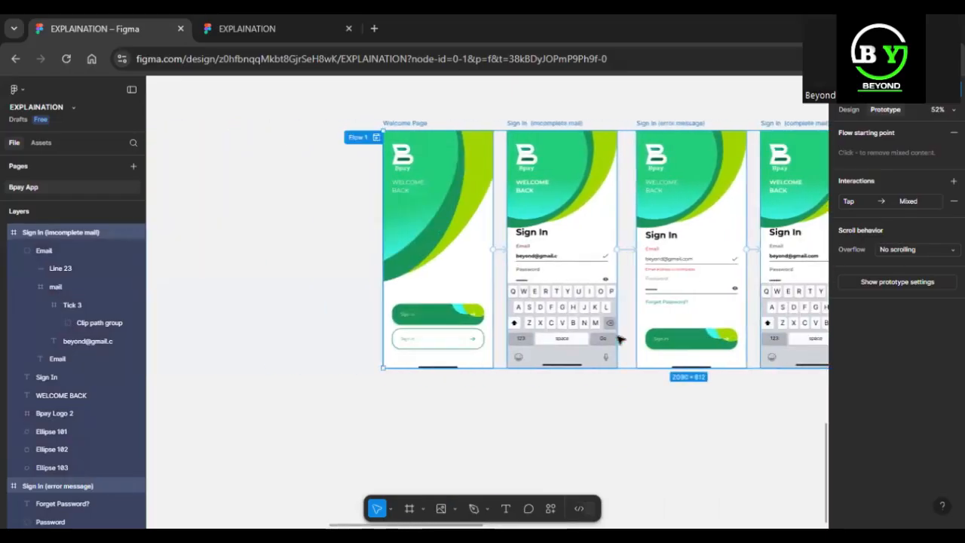
scroll(620, 340, "right", 6)
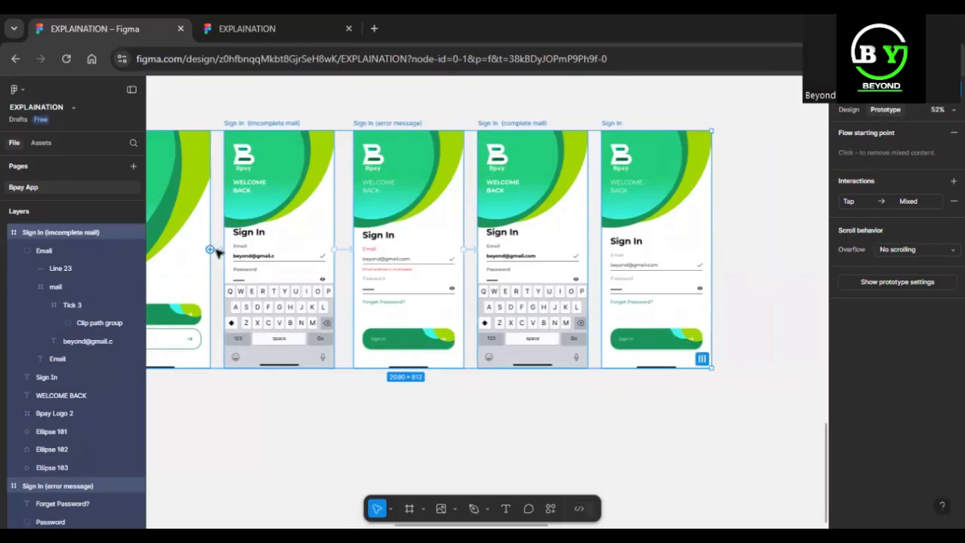
Confirm the Welcome Page link uses Navigate to with Smart animate, Ease out, 300ms
left_click(219, 251)
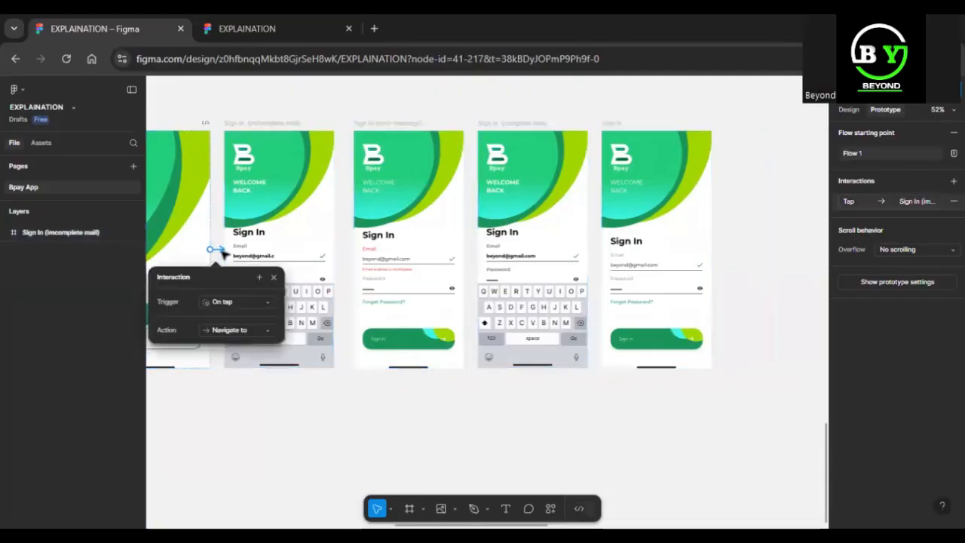
left_click(247, 331)
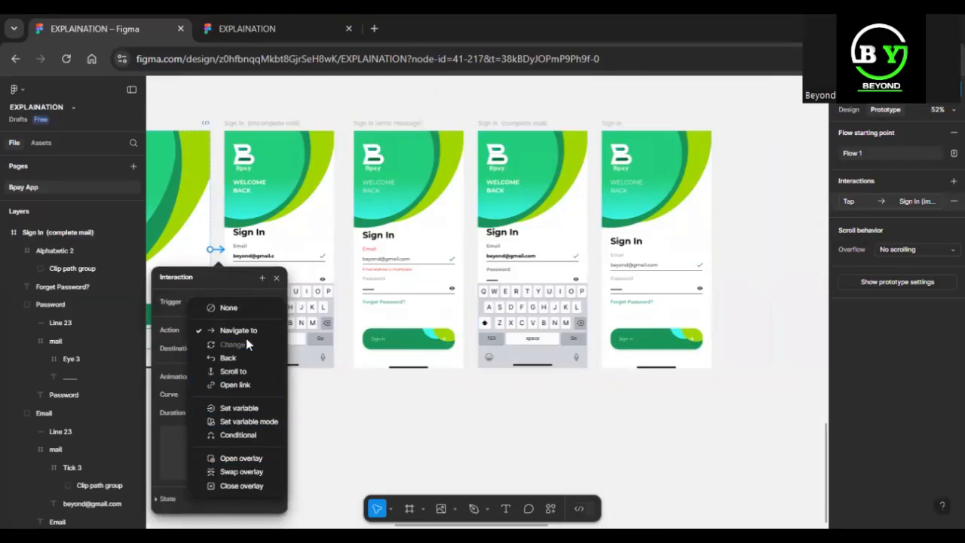
left_click(272, 280)
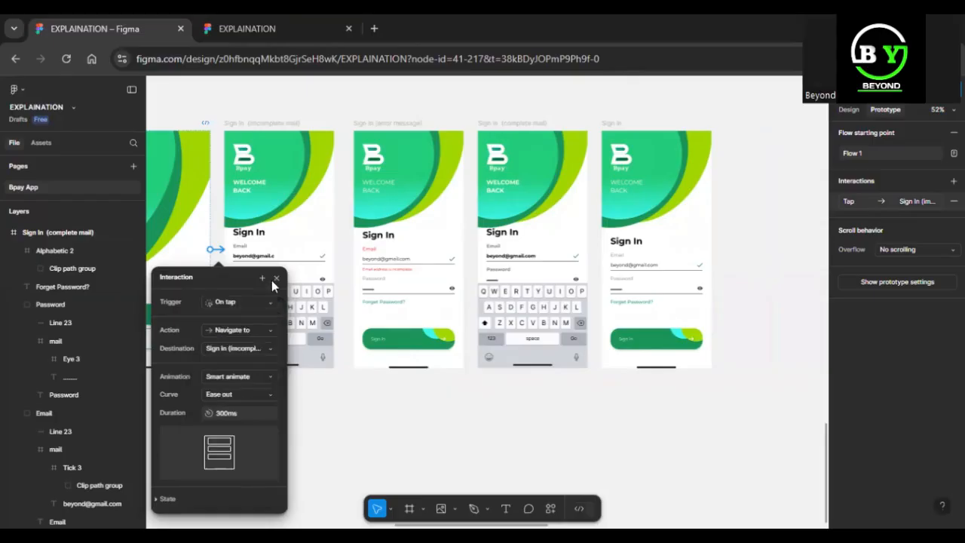
left_click(250, 395)
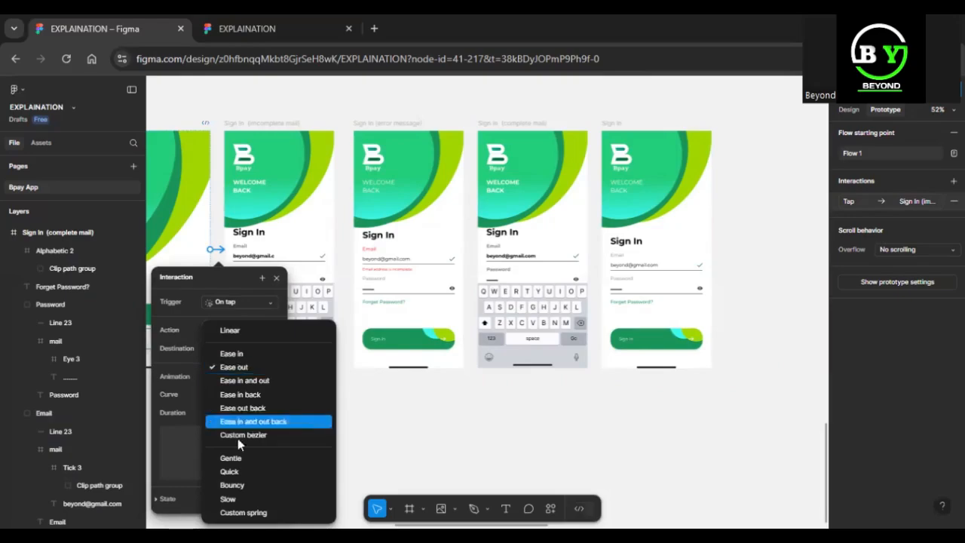
left_click(415, 439)
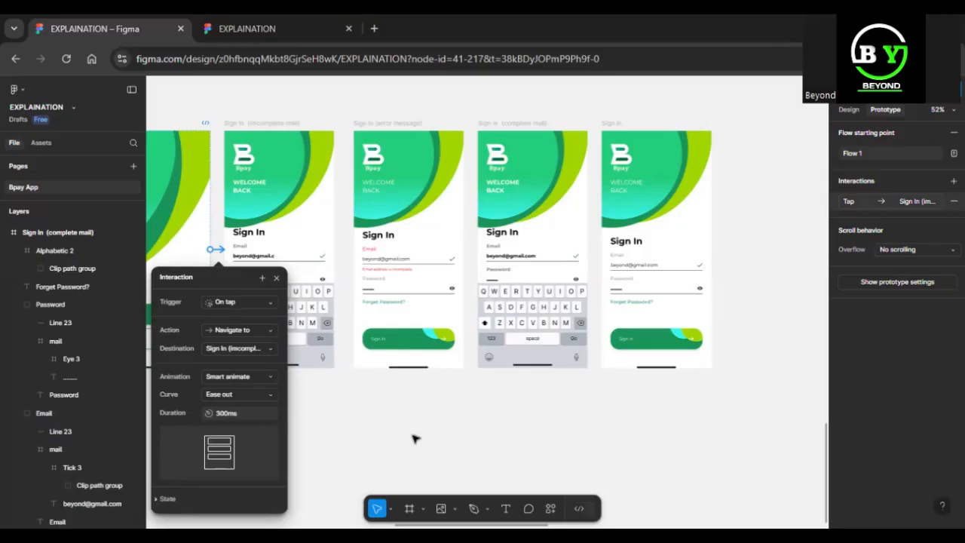
scroll(414, 439, "up", 1)
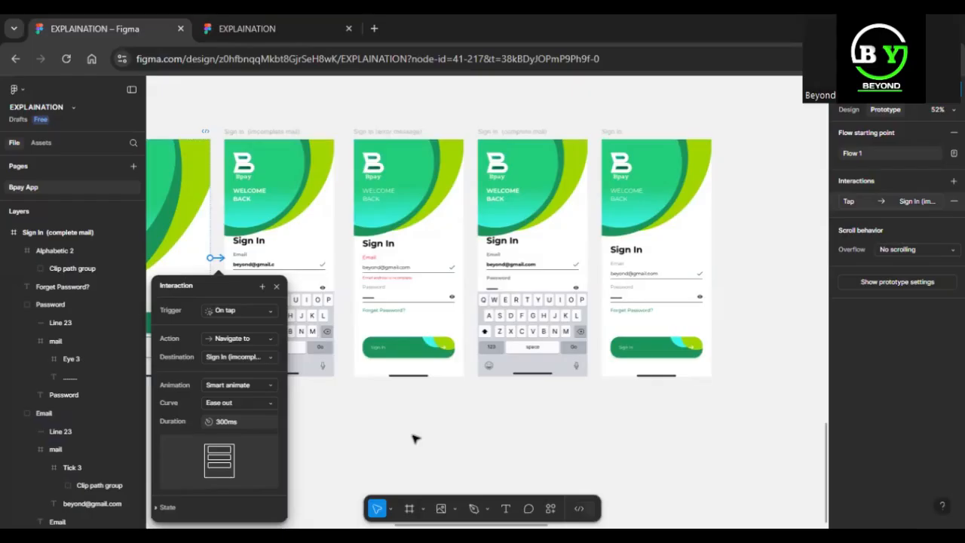
key("Escape")
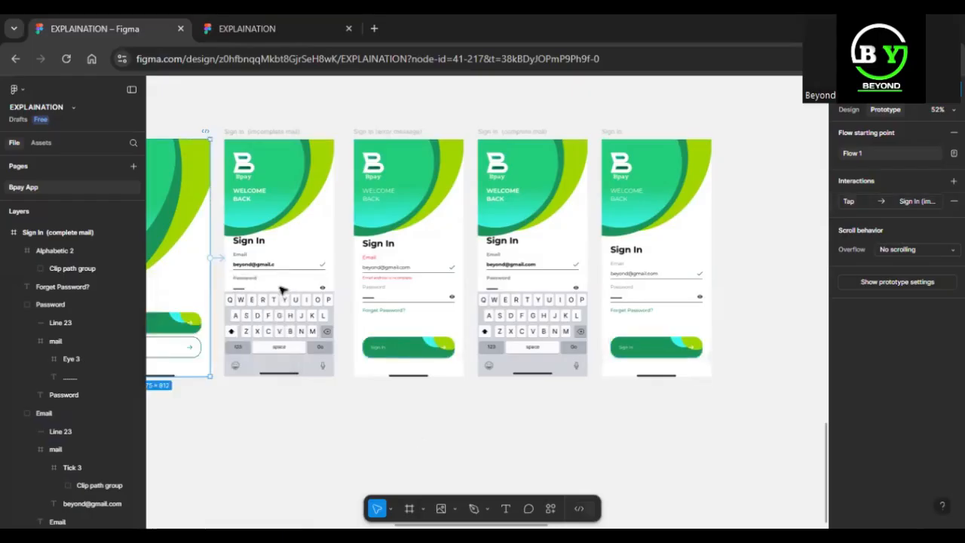
scroll(355, 276, "up", 10)
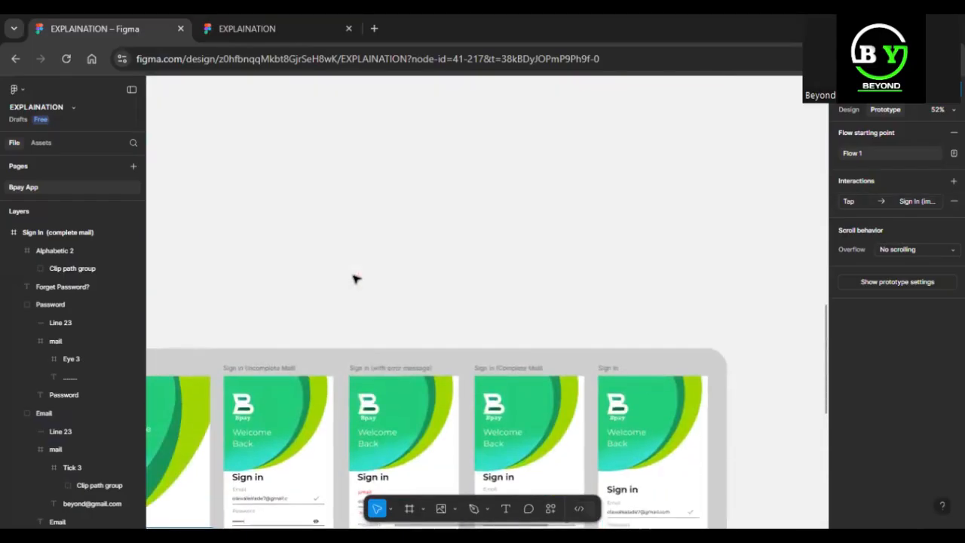
Select the PROJECT section, then choose Back to files from the main menu
scroll(355, 278, "down", 6)
scroll(355, 278, "up", 5)
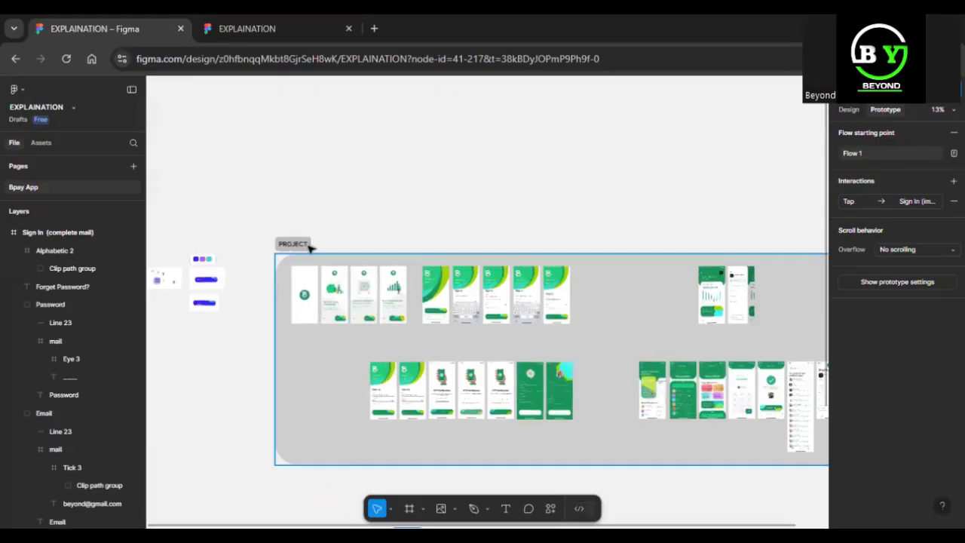
left_click(307, 246)
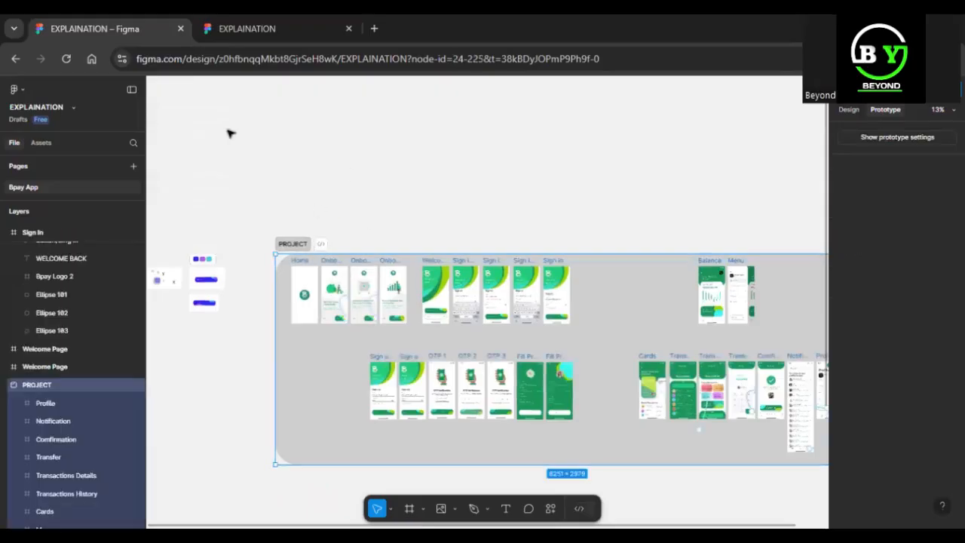
left_click(18, 90)
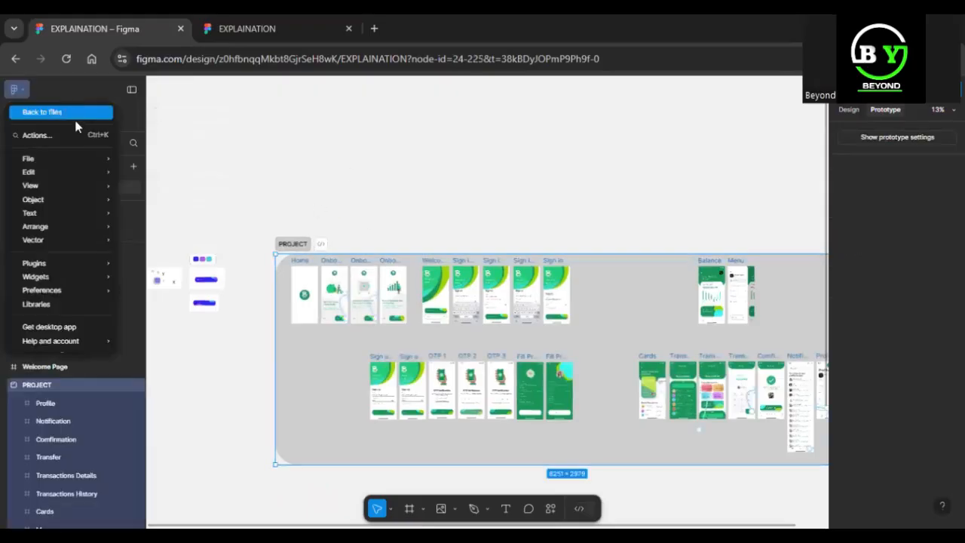
left_click(68, 112)
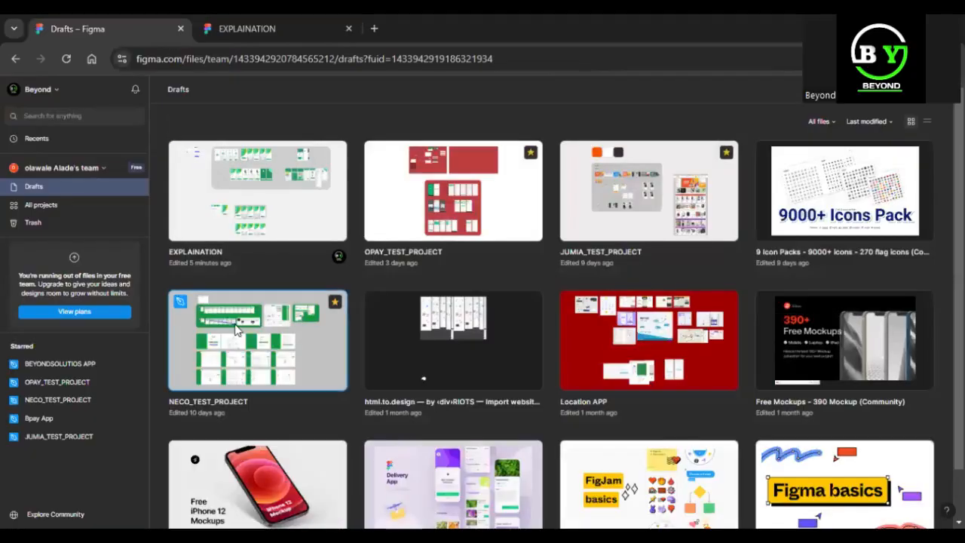
Open NECO_TEST_PROJECT and show the DROPDOWNS frame, zoomed to fit, with its prototype settings
double_click(236, 329)
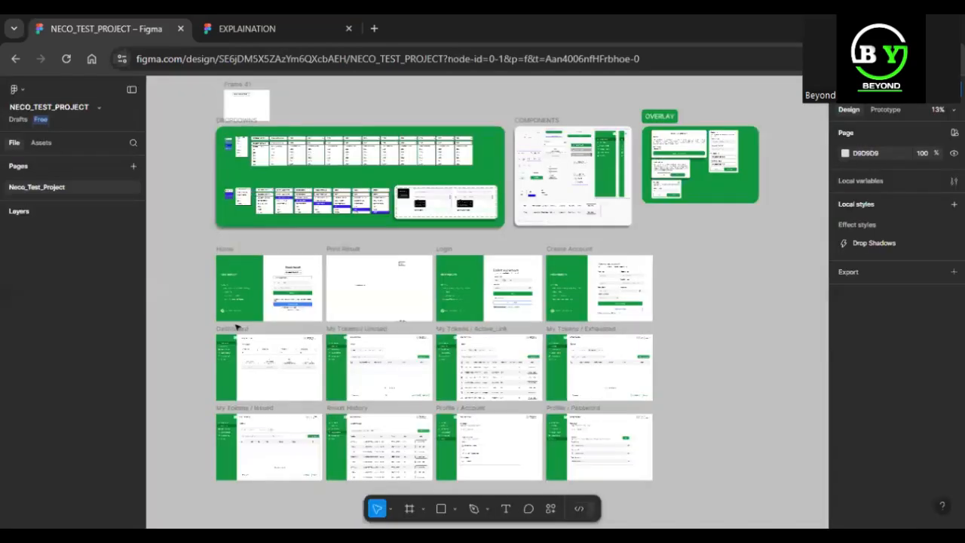
left_click(226, 121)
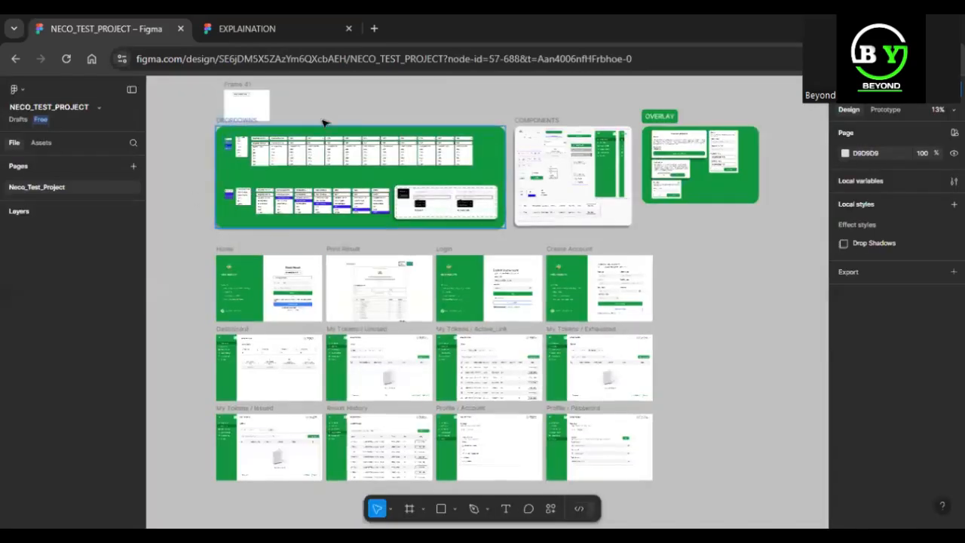
left_click(884, 110)
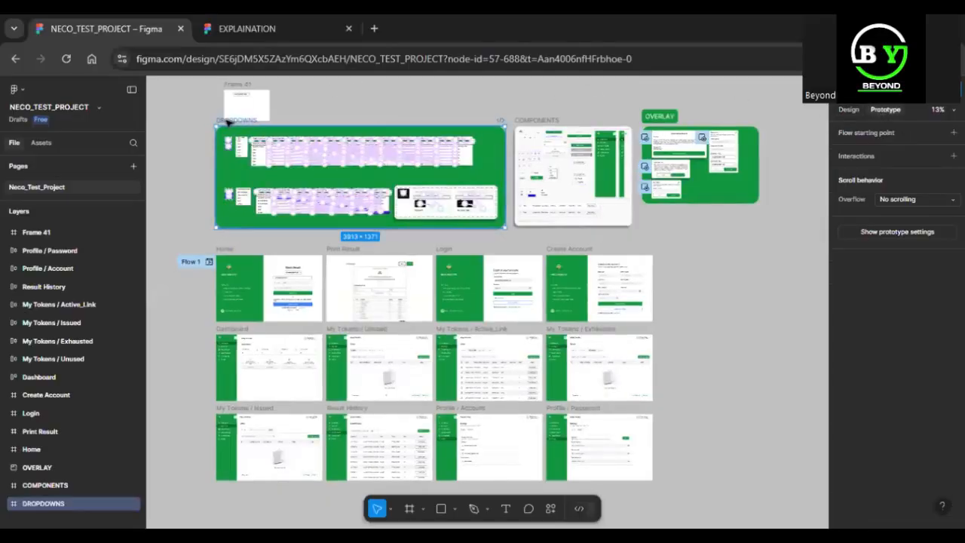
key("shift+2")
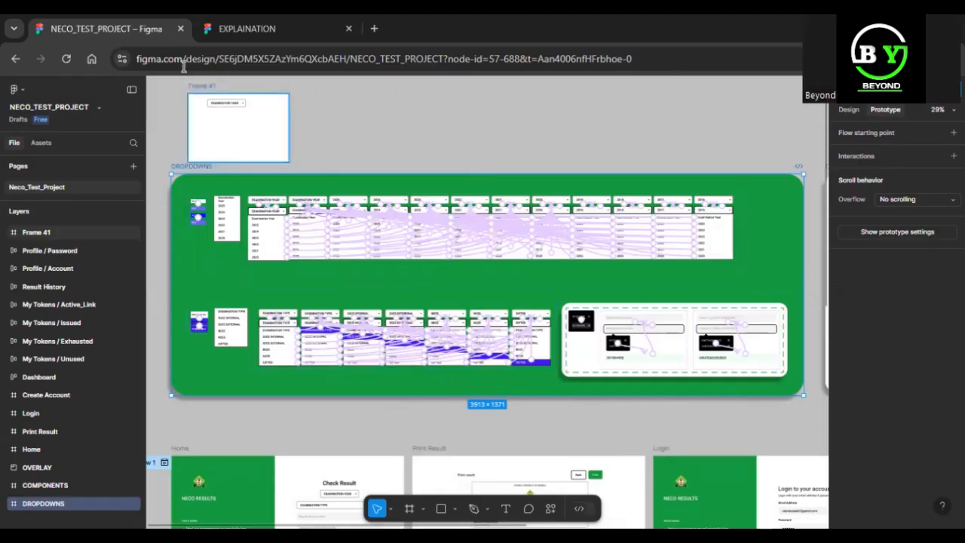
Zoom to Frame 41's EXAMINATION YEAR dropdown and present it in a new browser tab
left_click(199, 89)
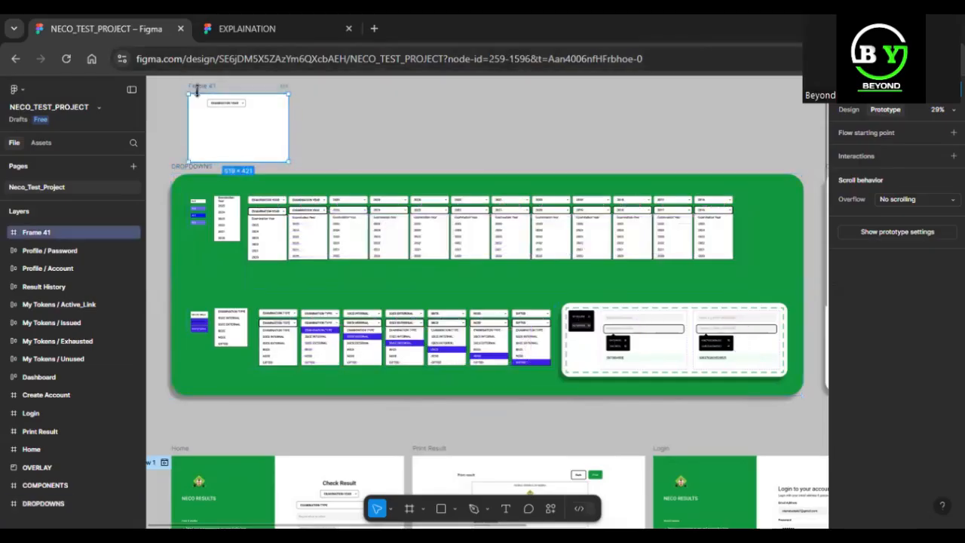
key("shift+2")
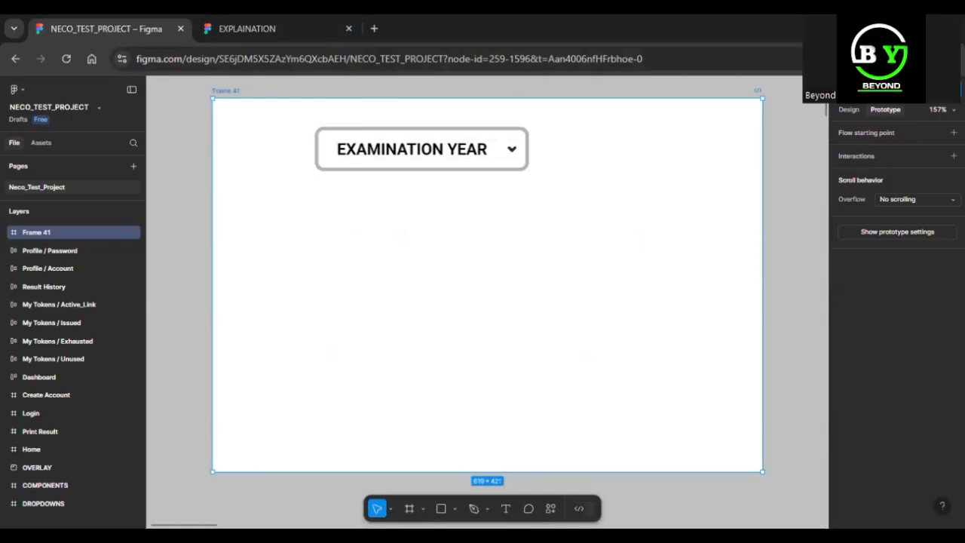
left_click(910, 89)
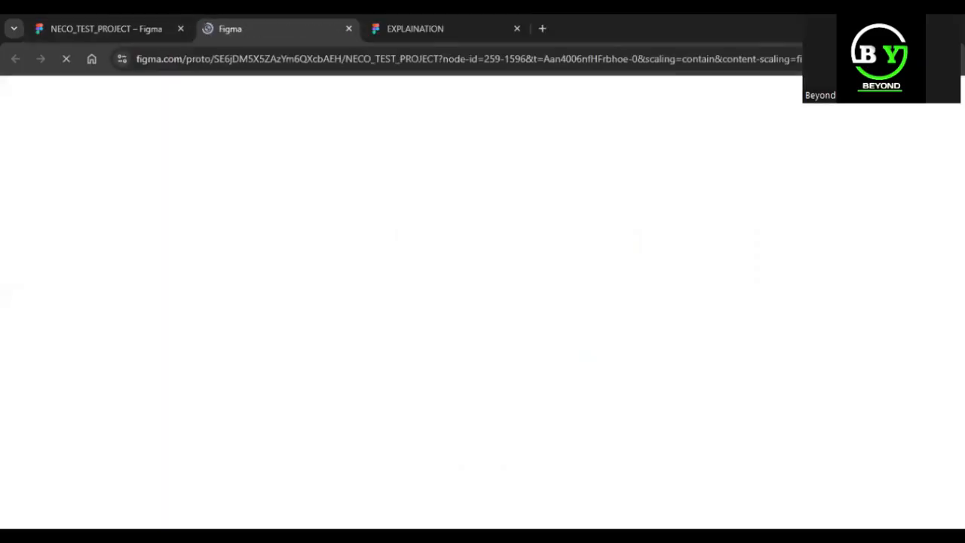
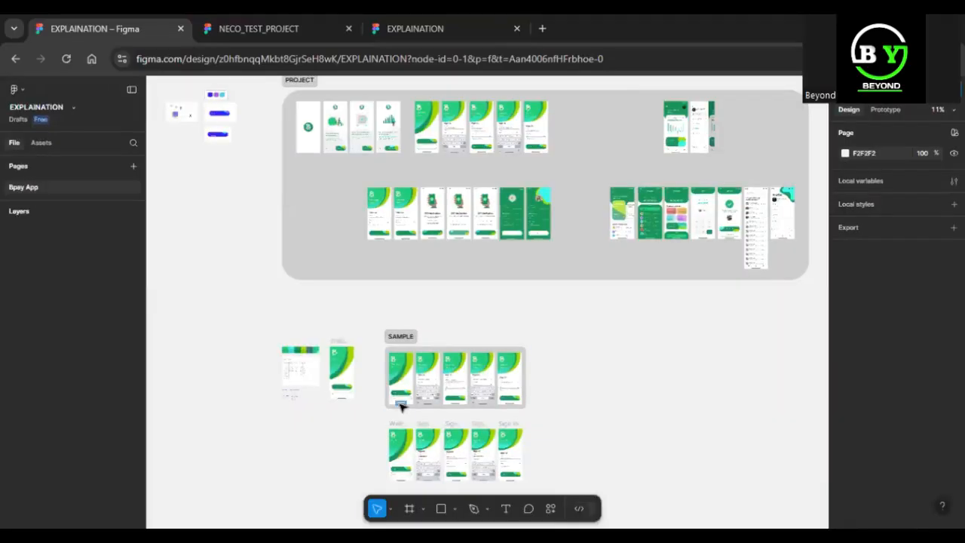
Select the five Bpay sign-in frames under SAMPLE and zoom to fit them (Shift+2)
left_click_drag(368, 417, 548, 495)
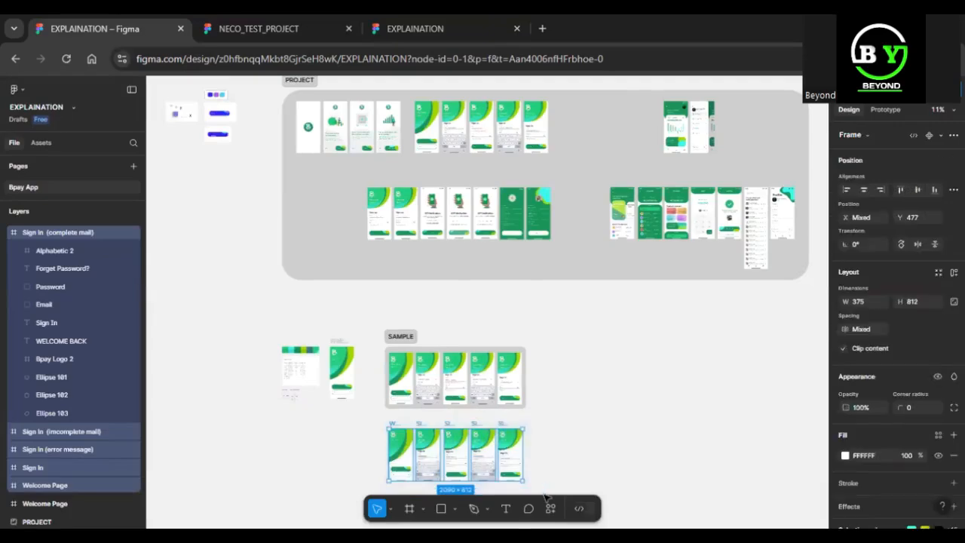
key("shift+2")
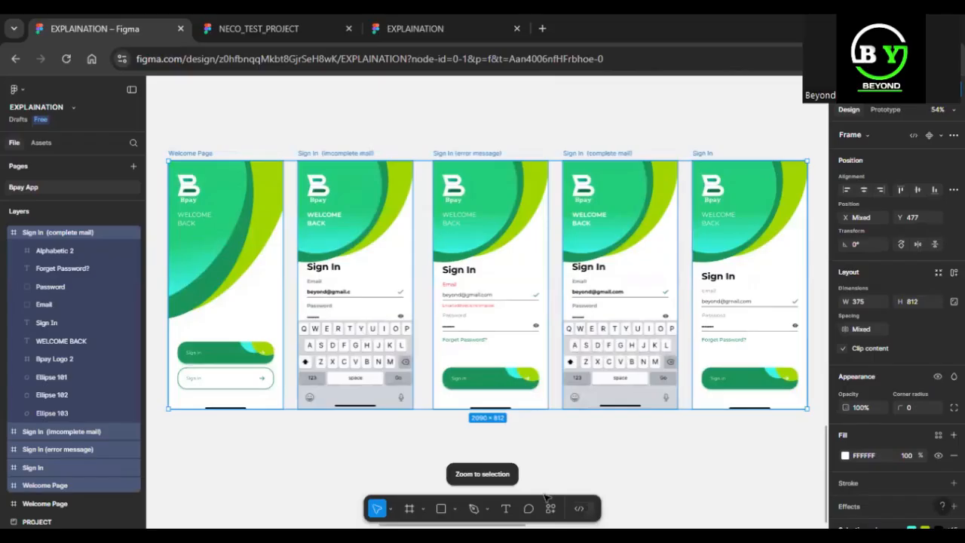